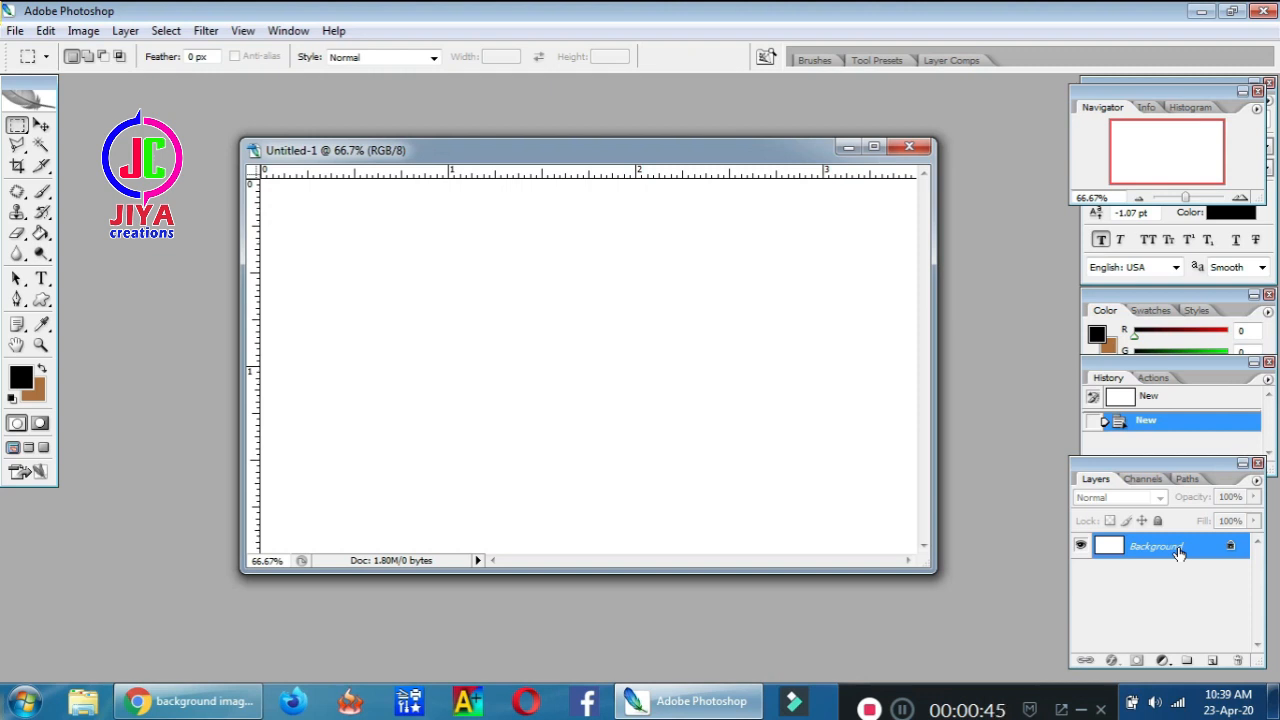
Convert the blank document's locked Background into an editable Layer 0
{"action": "key", "text": "Return"}
{"action": "double_click", "coordinate": [1191, 554]}
{"action": "key", "text": "Return"}
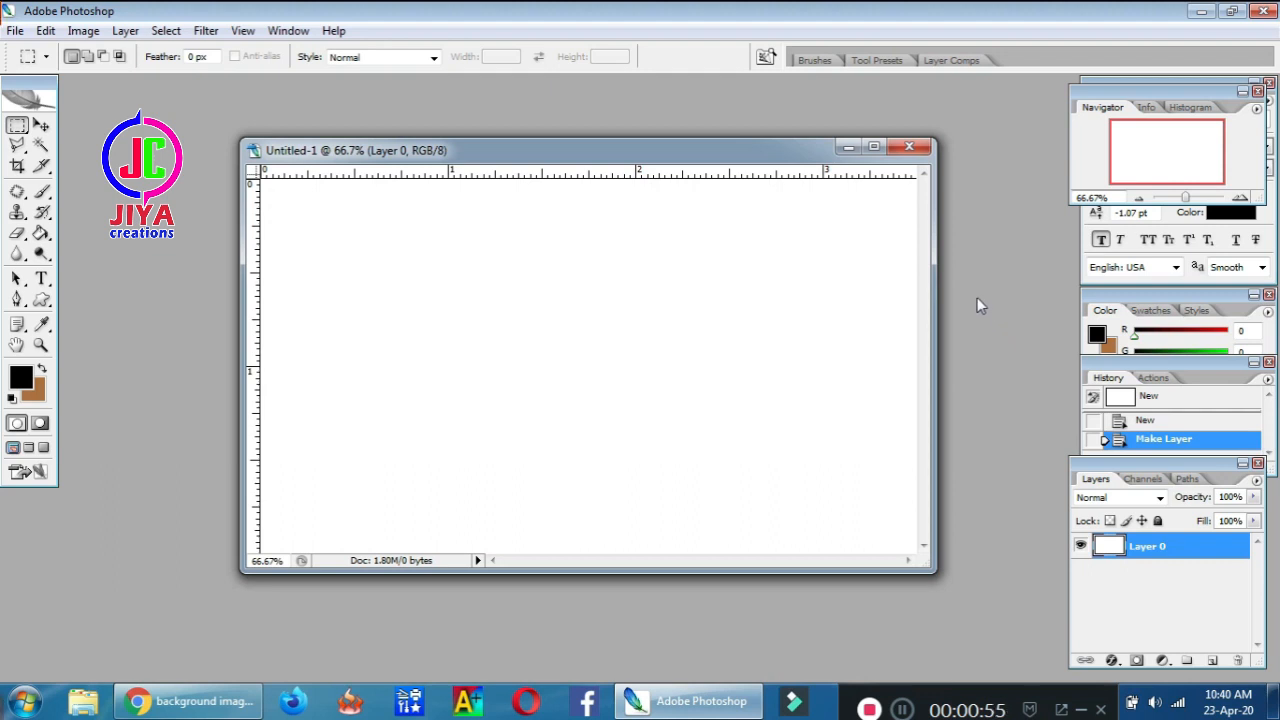
Open the blurred blue-and-yellow background photo and unlock its Background as a layer
{"action": "key", "text": "ctrl+o"}
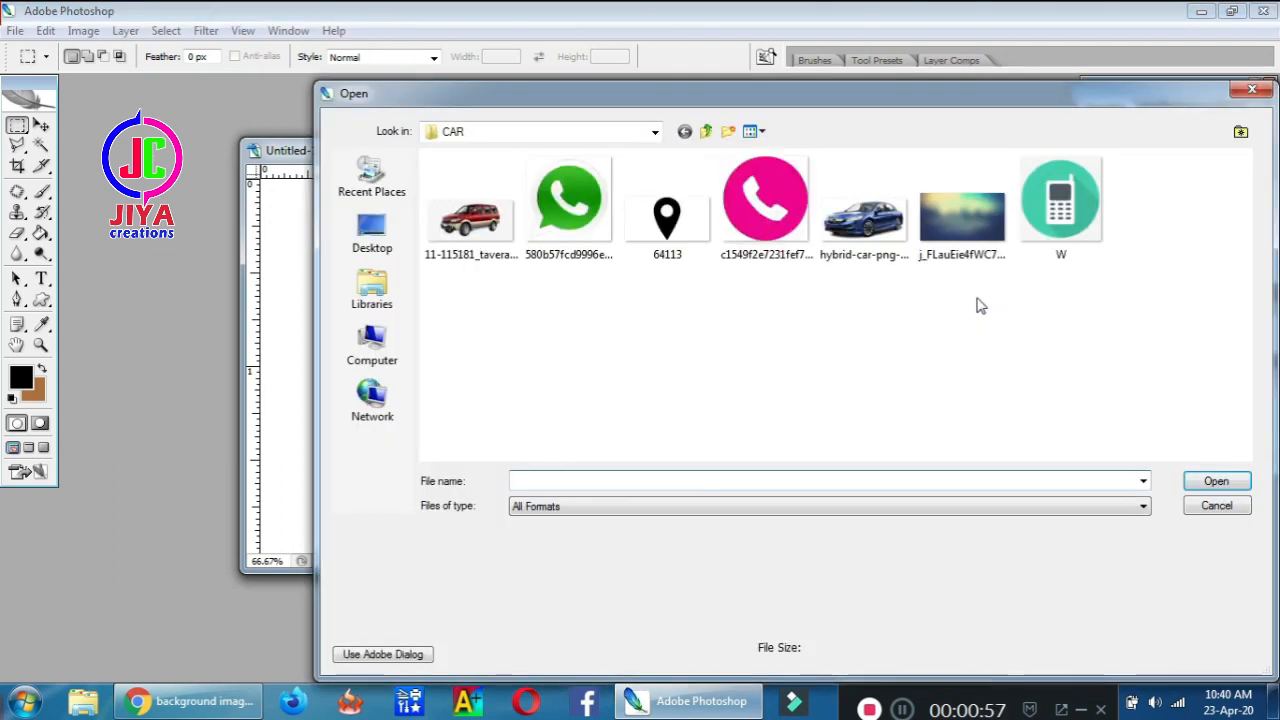
{"action": "double_click", "coordinate": [950, 222]}
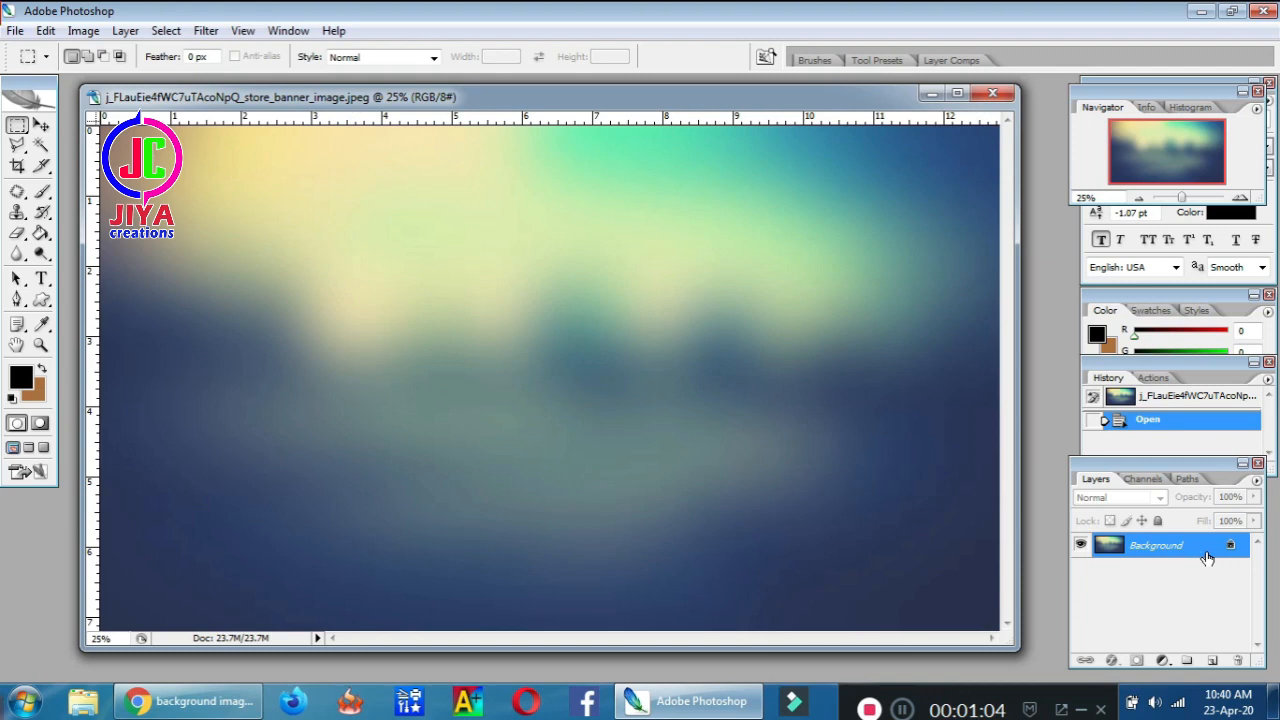
{"action": "double_click", "coordinate": [1207, 557]}
{"action": "key", "text": "Return"}
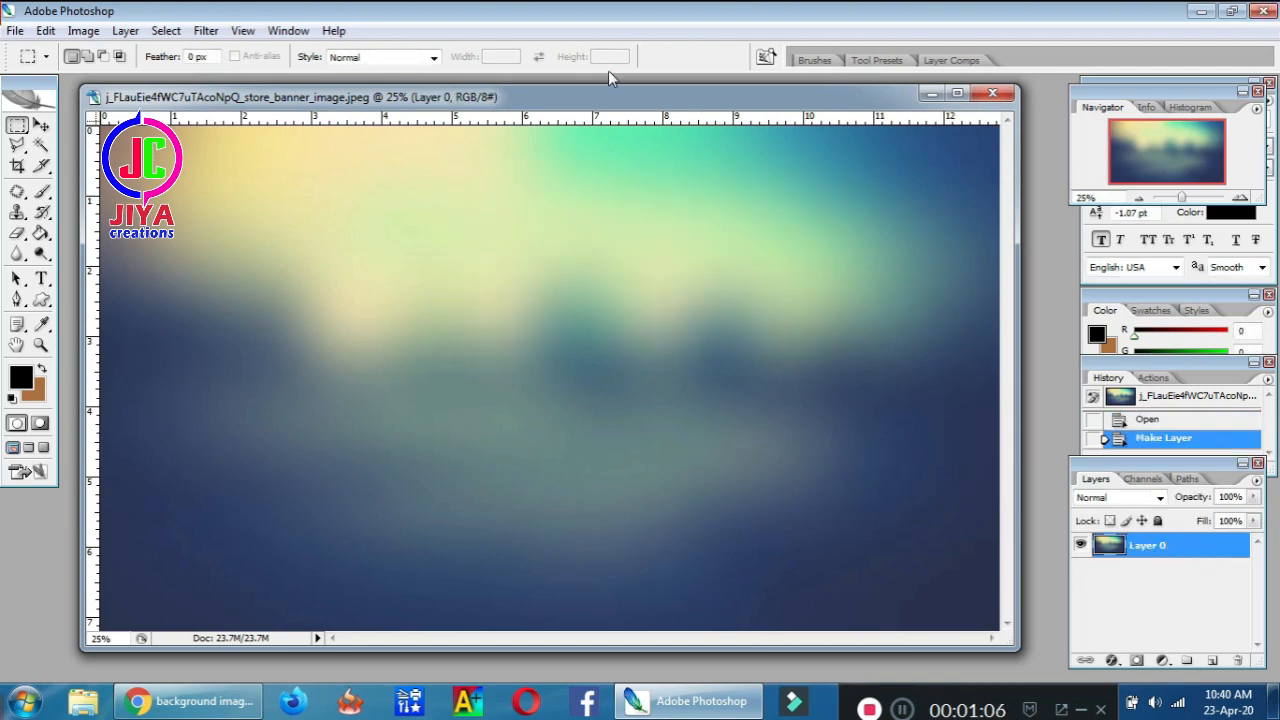
Copy the photo, shrink the pasted copy to half size, and drag it into Untitled-1 as Layer 1
{"action": "left_click_drag", "start_coordinate": [606, 92], "coordinate": [996, 85]}
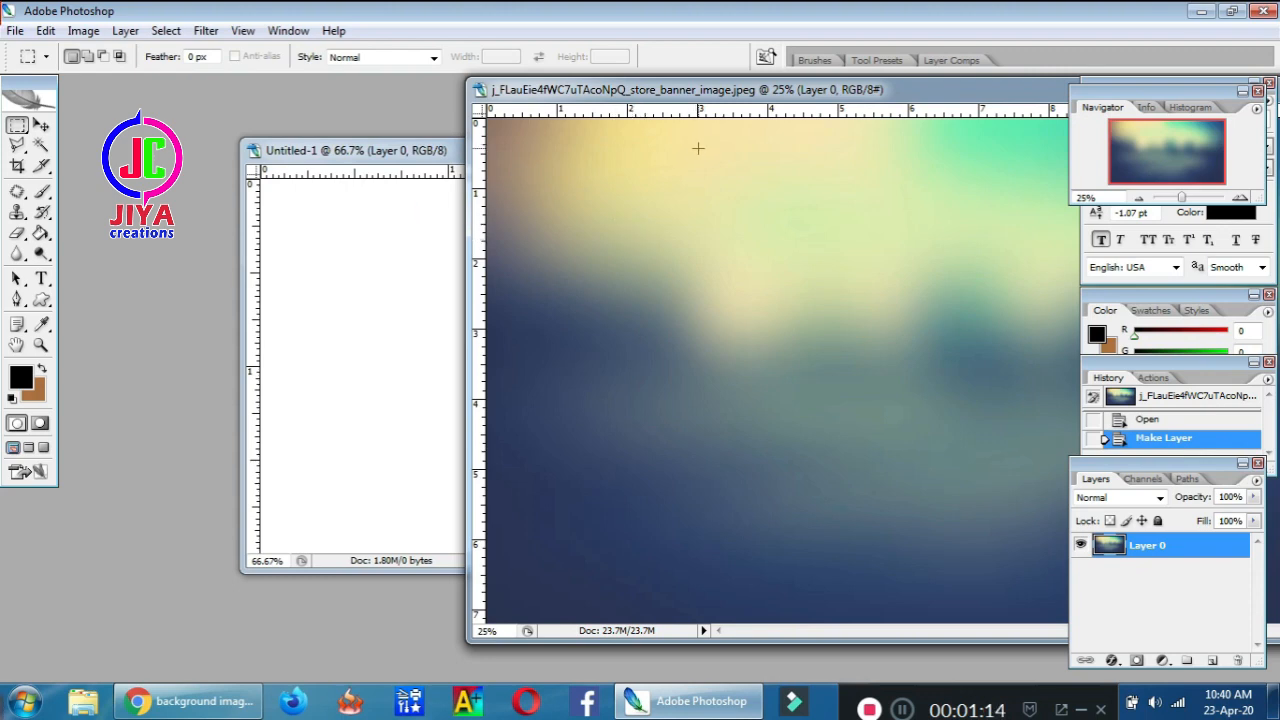
{"action": "key", "text": "ctrl+a"}
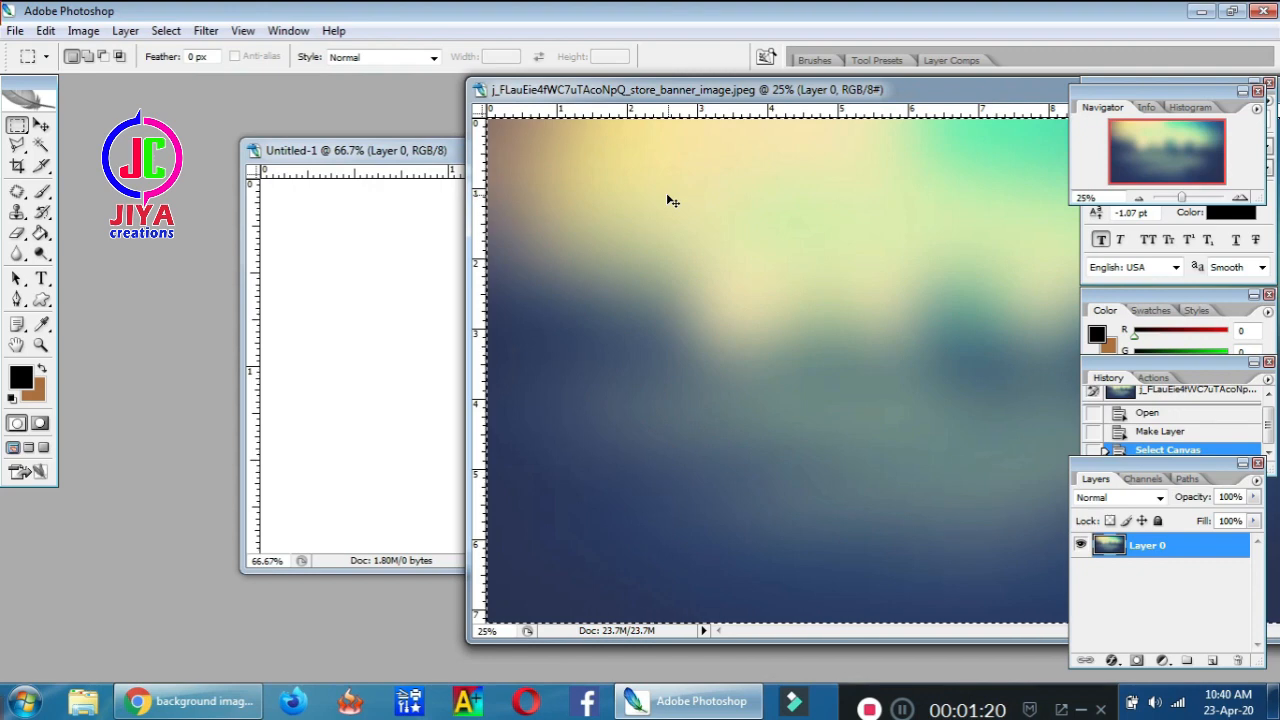
{"action": "key", "text": "ctrl+v"}
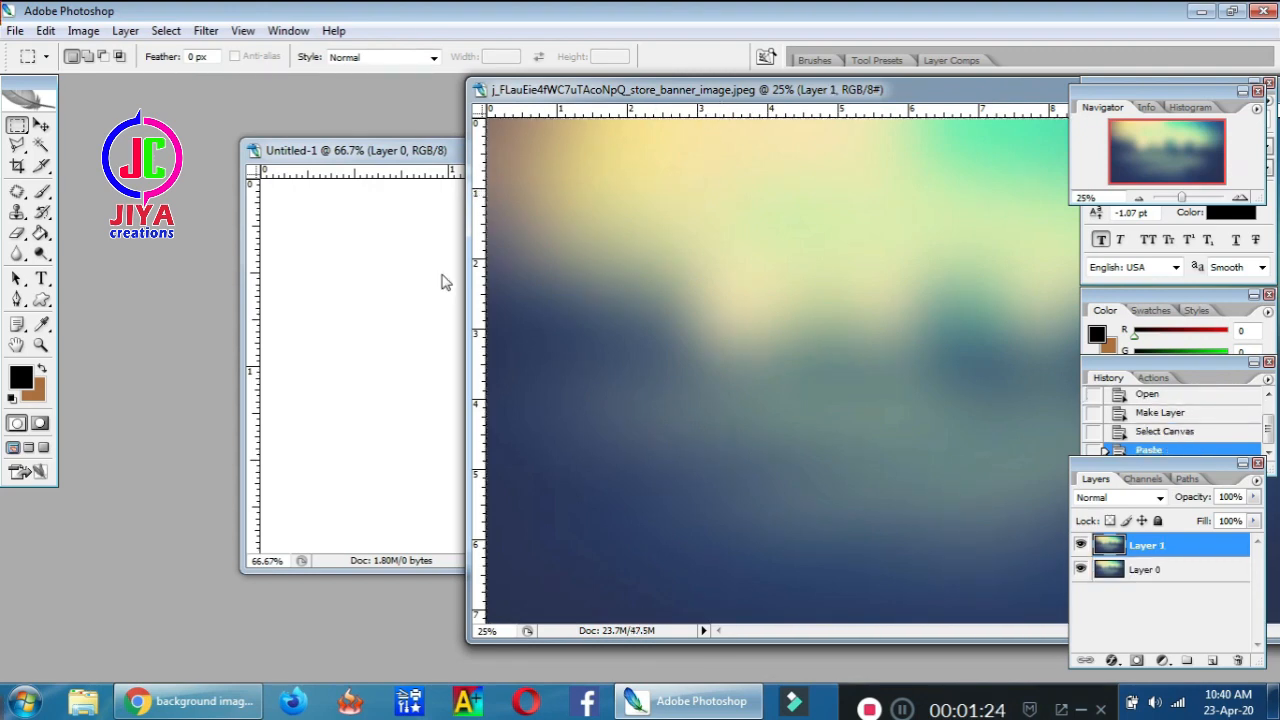
{"action": "left_click", "coordinate": [42, 128]}
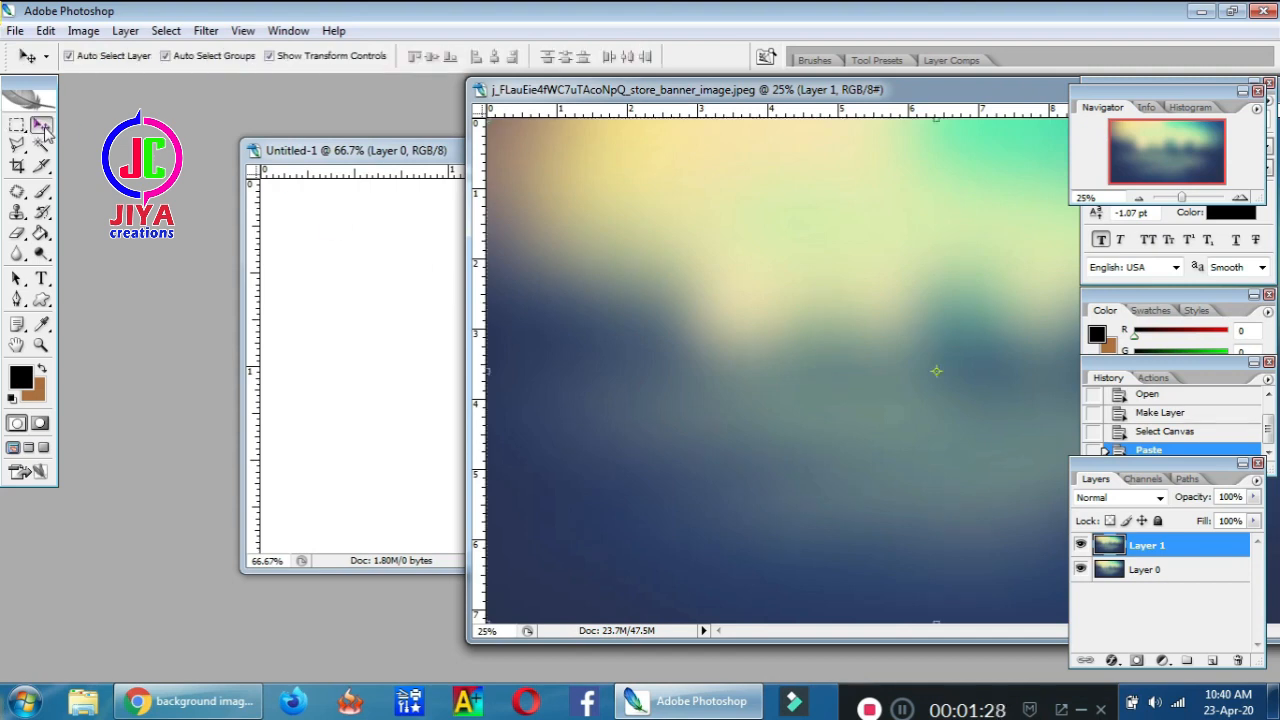
{"action": "left_click_drag", "start_coordinate": [621, 162], "coordinate": [657, 178]}
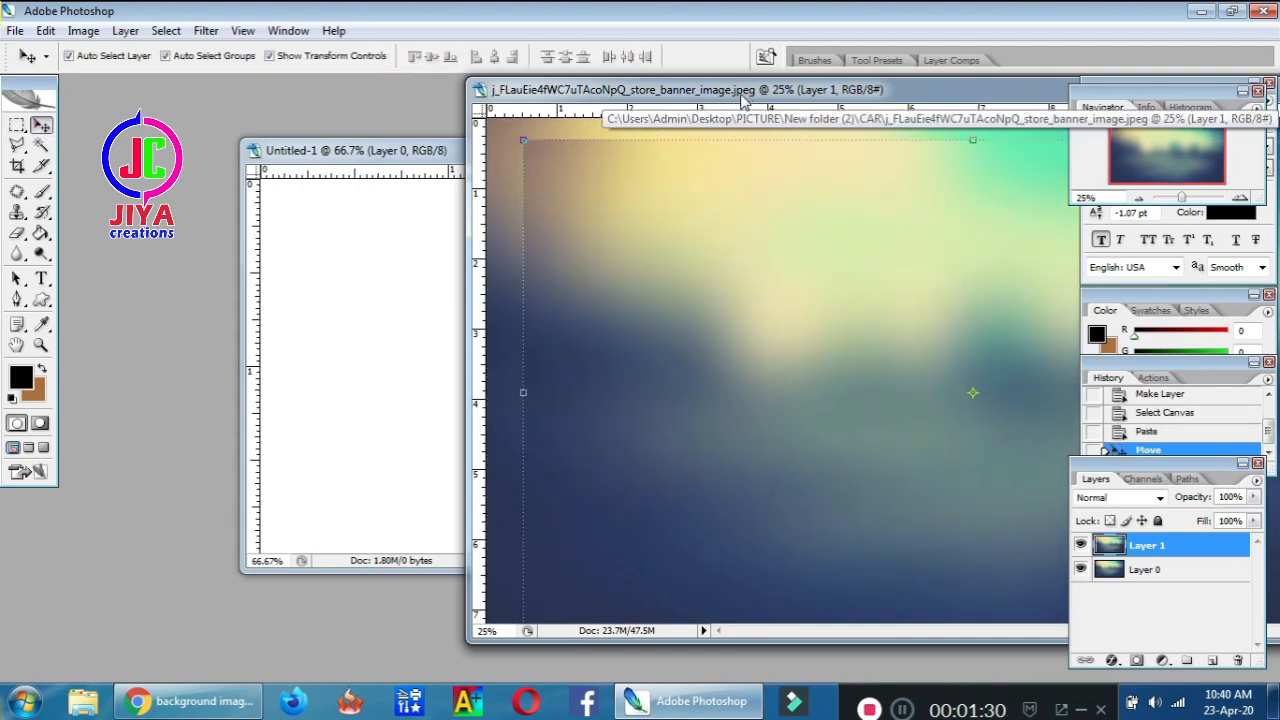
{"action": "left_click_drag", "start_coordinate": [742, 93], "coordinate": [502, 86]}
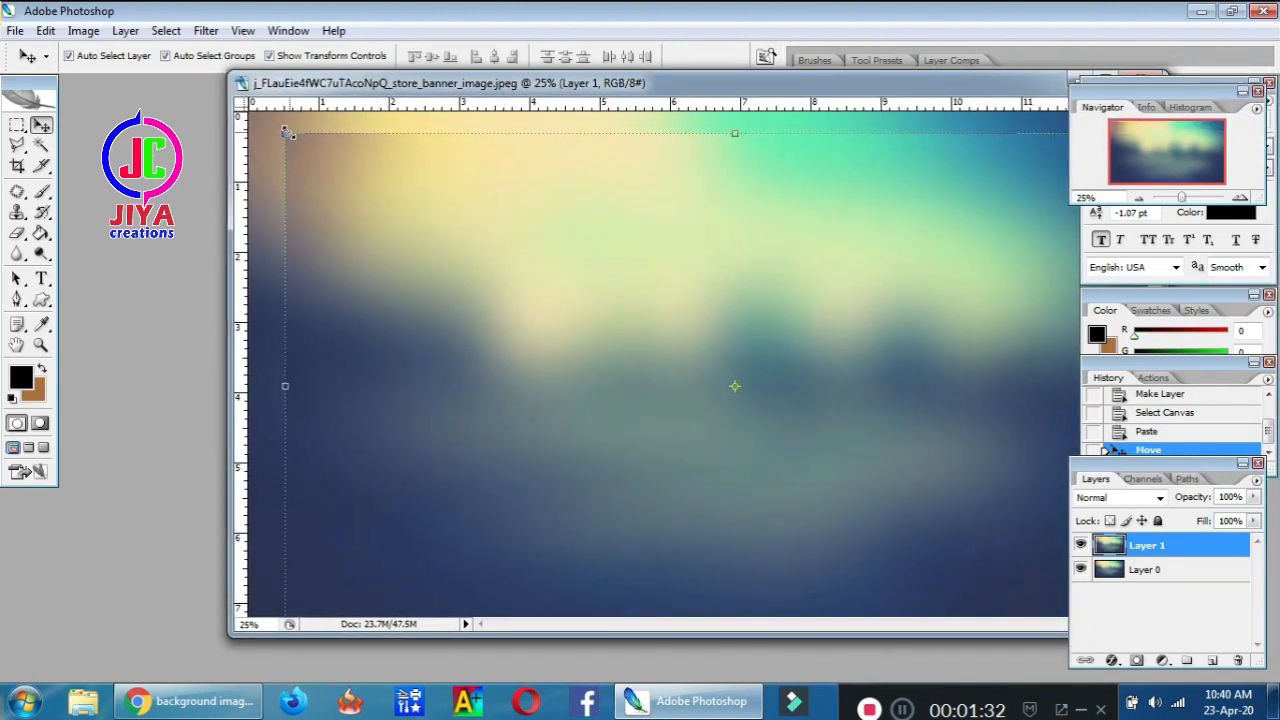
{"action": "left_click_drag", "start_coordinate": [286, 135], "coordinate": [730, 383]}
{"action": "key", "text": "Return"}
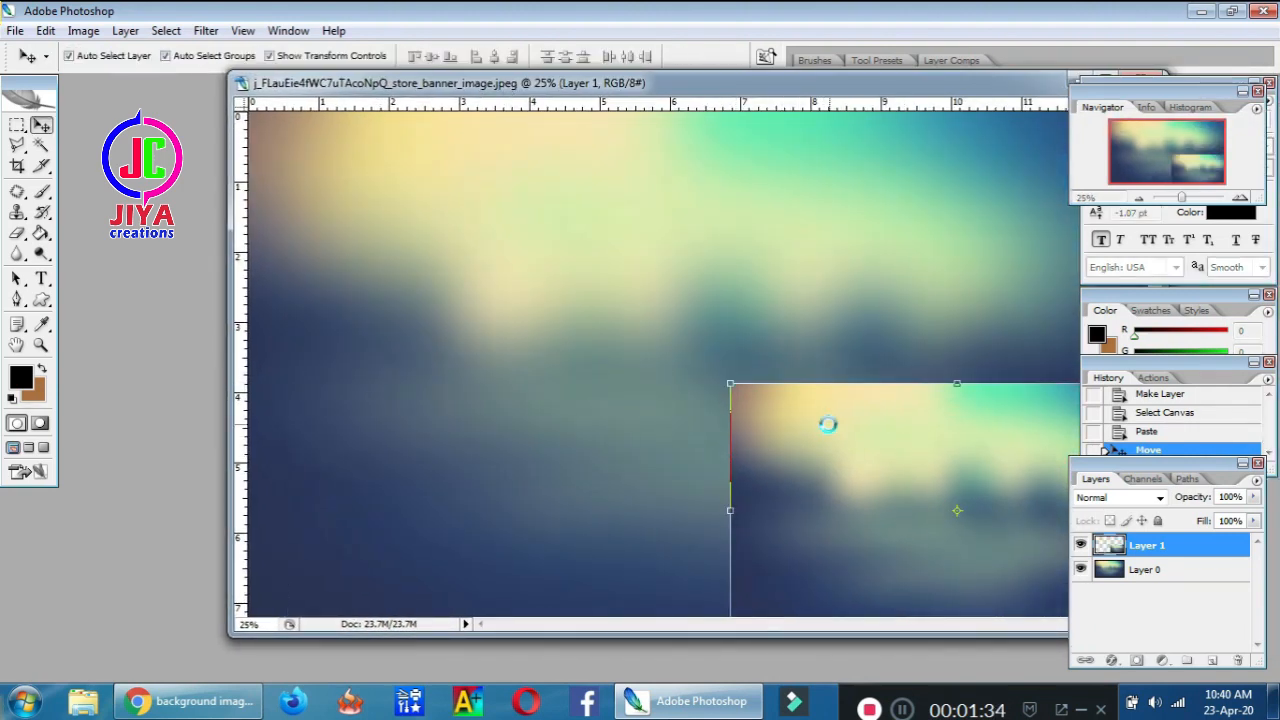
{"action": "left_click_drag", "start_coordinate": [707, 88], "coordinate": [328, 311]}
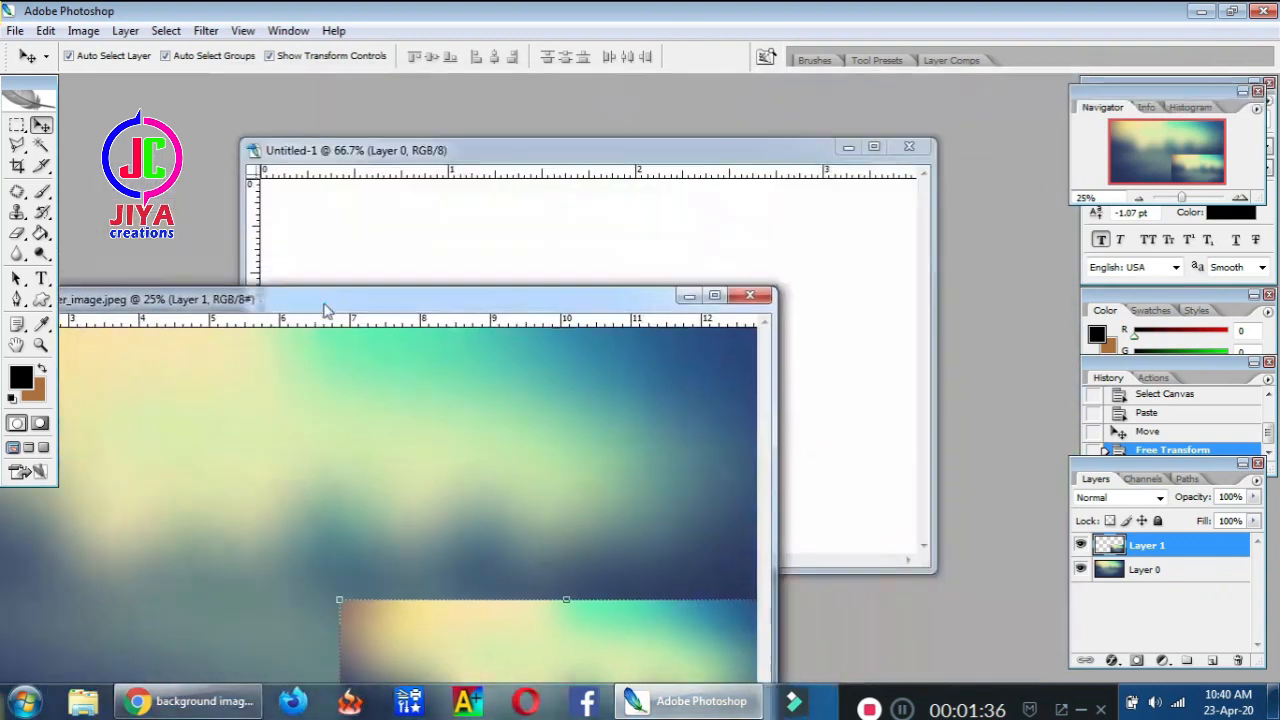
{"action": "left_click_drag", "start_coordinate": [500, 634], "coordinate": [816, 436]}
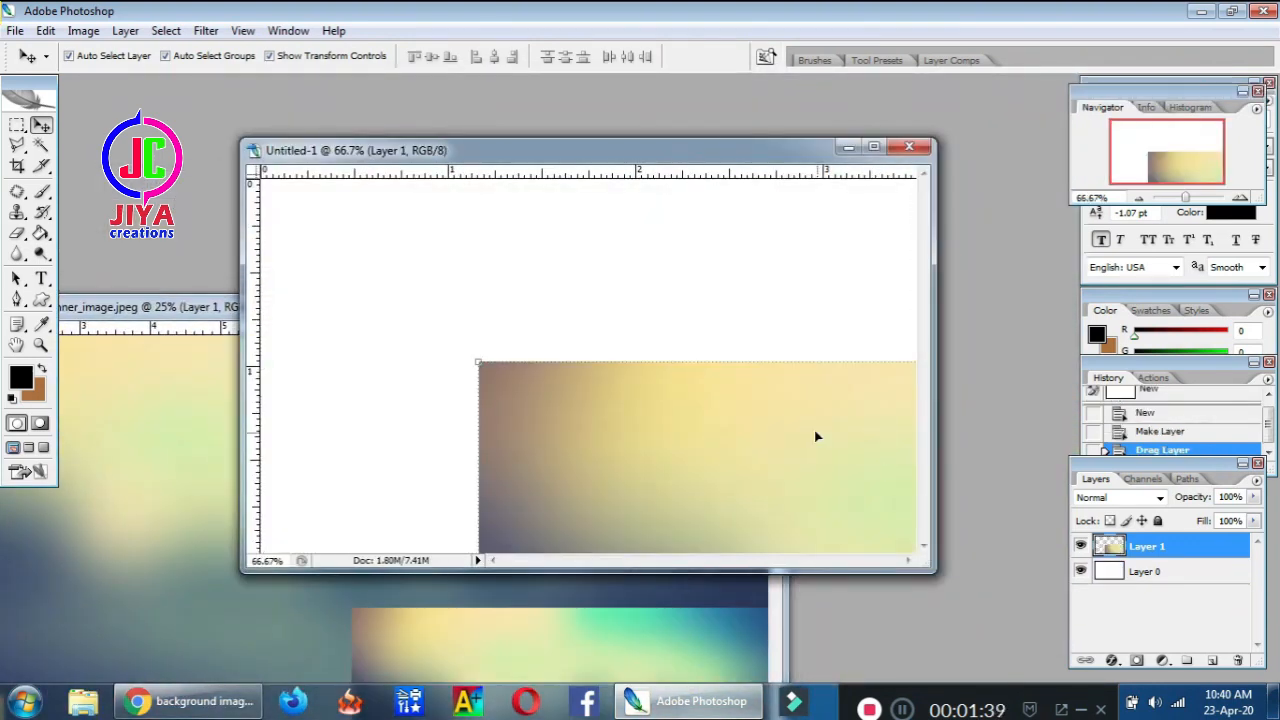
Maximize Untitled-1 and scale the blurred Layer 1 photo until it covers the whole canvas
{"action": "left_click", "coordinate": [873, 147]}
{"action": "left_click_drag", "start_coordinate": [620, 421], "coordinate": [397, 235]}
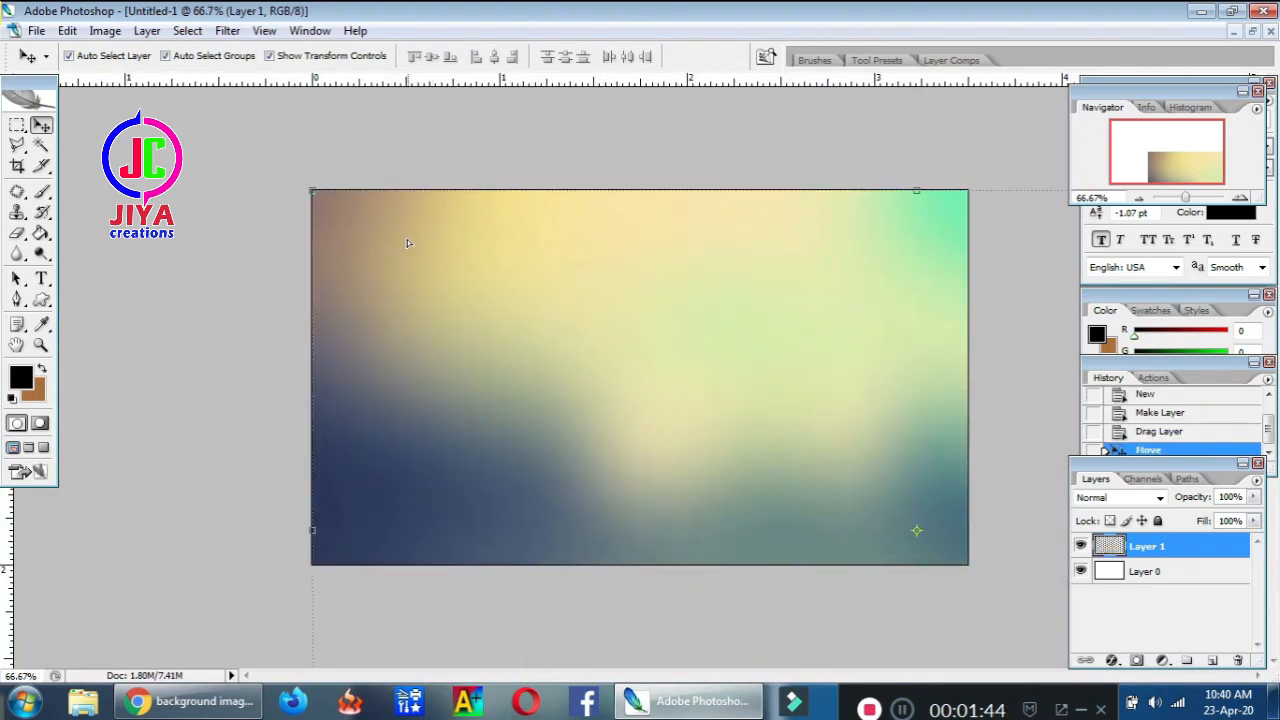
{"action": "key", "text": "ctrl+t"}
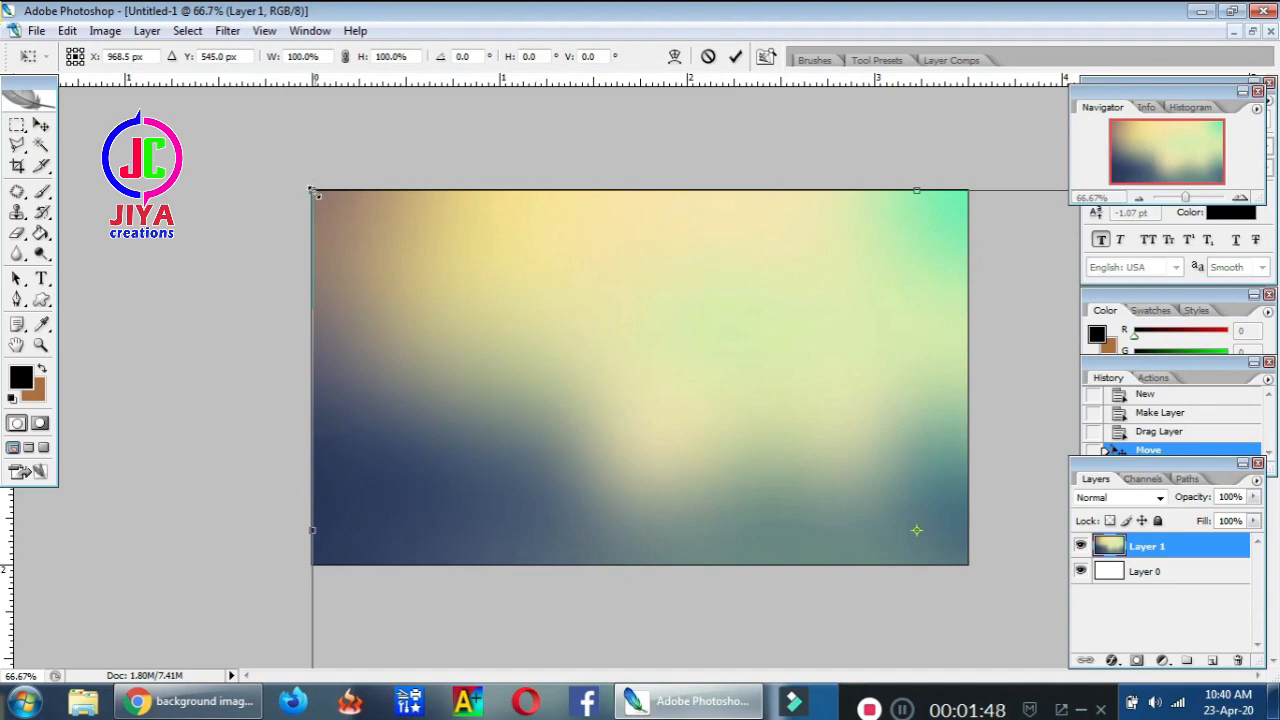
{"action": "left_click_drag", "start_coordinate": [312, 190], "coordinate": [567, 334]}
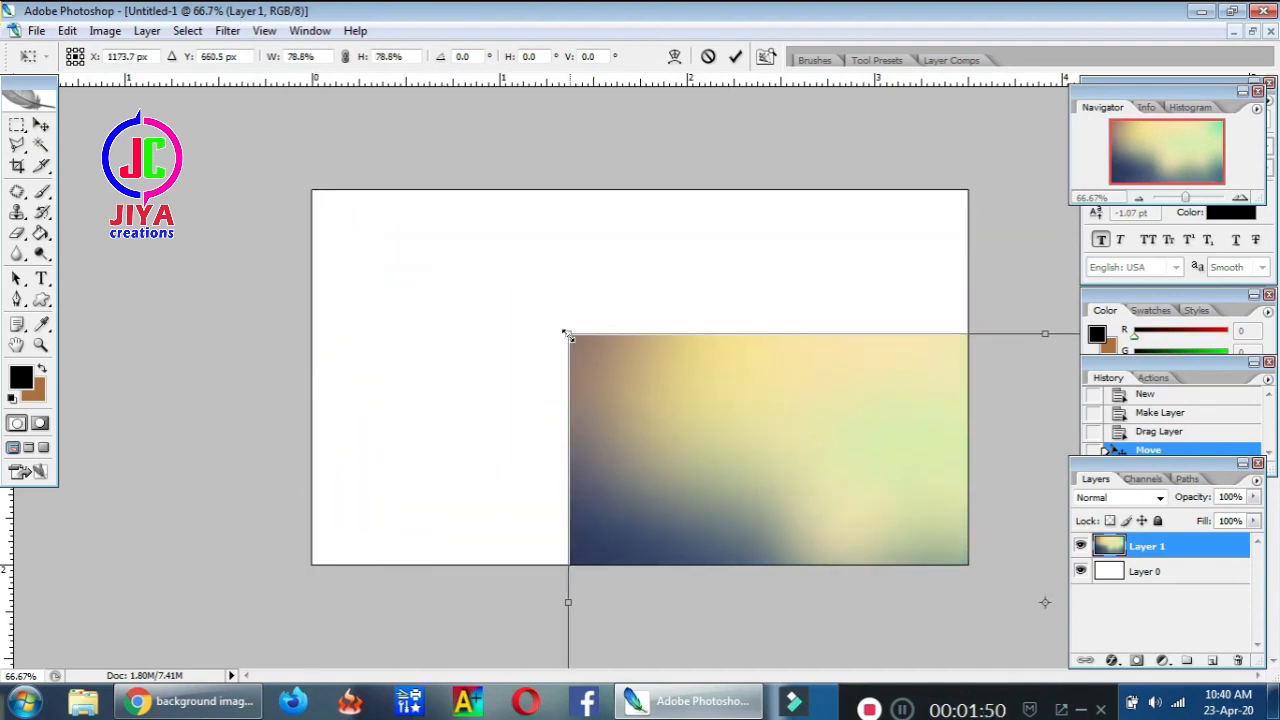
{"action": "key", "text": "Return"}
{"action": "left_click_drag", "start_coordinate": [642, 379], "coordinate": [316, 196]}
{"action": "left_click_drag", "start_coordinate": [241, 151], "coordinate": [871, 443]}
{"action": "left_click_drag", "start_coordinate": [892, 533], "coordinate": [364, 240]}
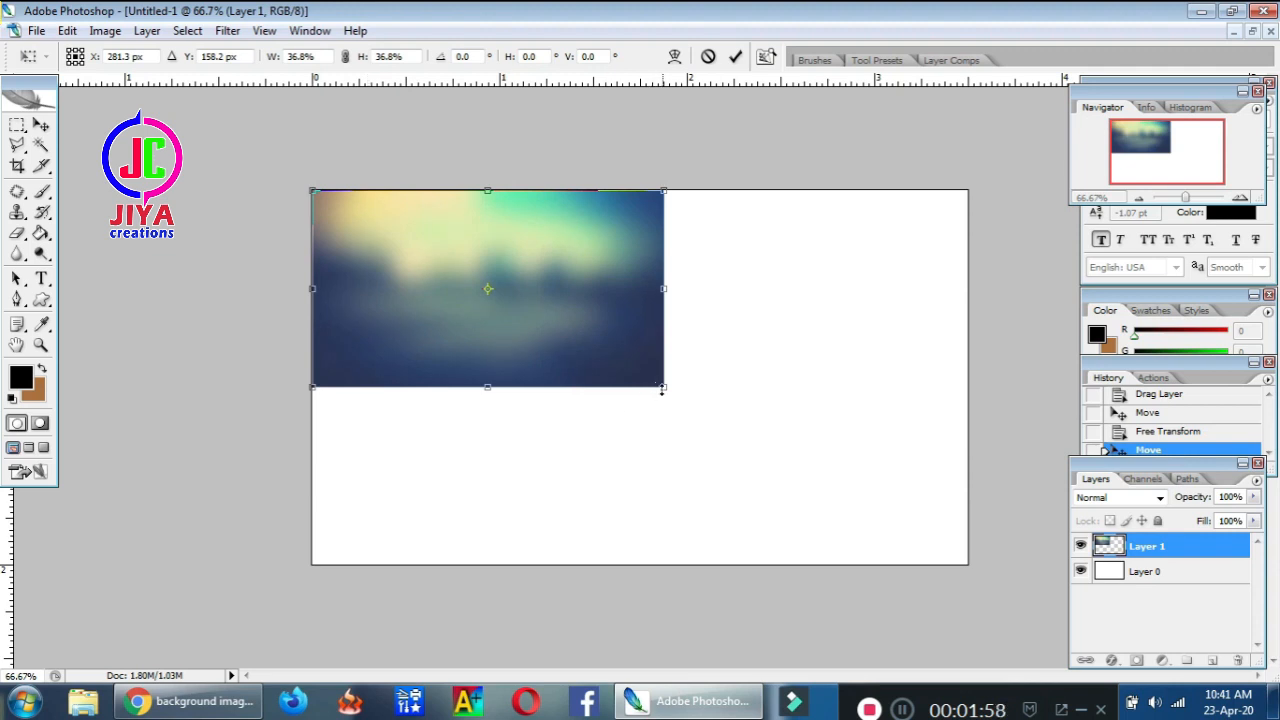
{"action": "left_click_drag", "start_coordinate": [661, 390], "coordinate": [968, 566]}
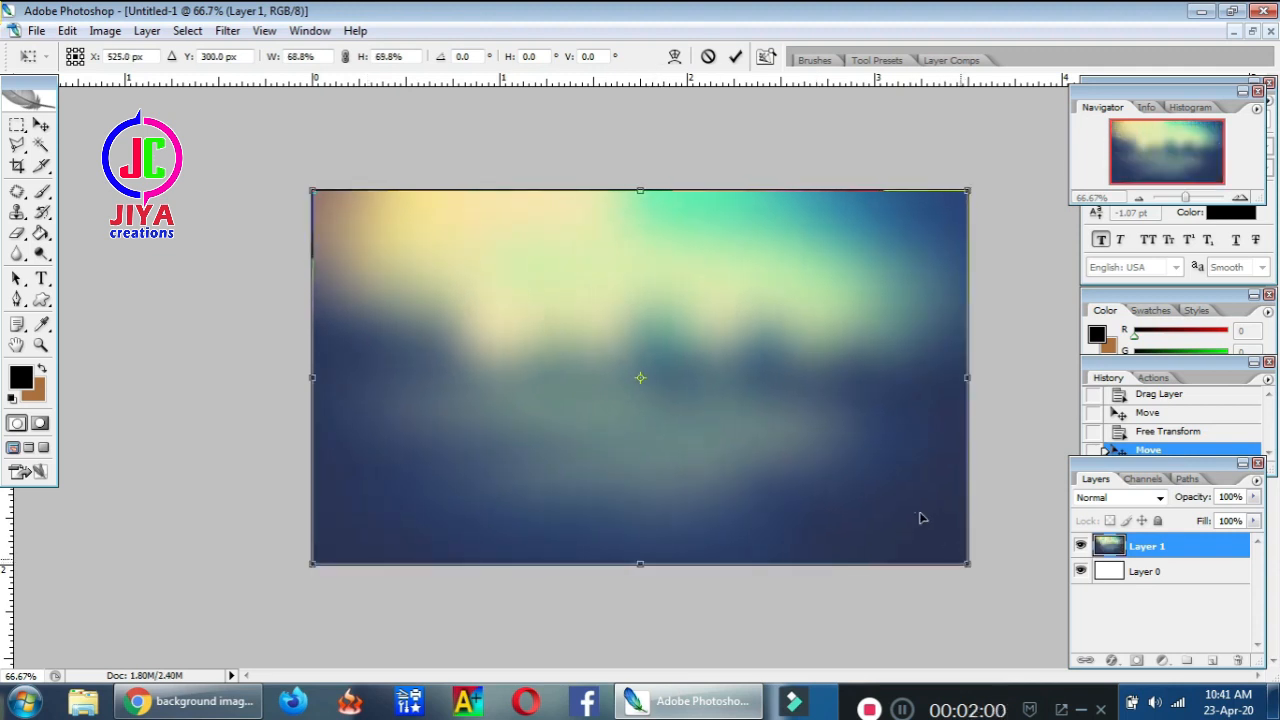
{"action": "key", "text": "Return"}
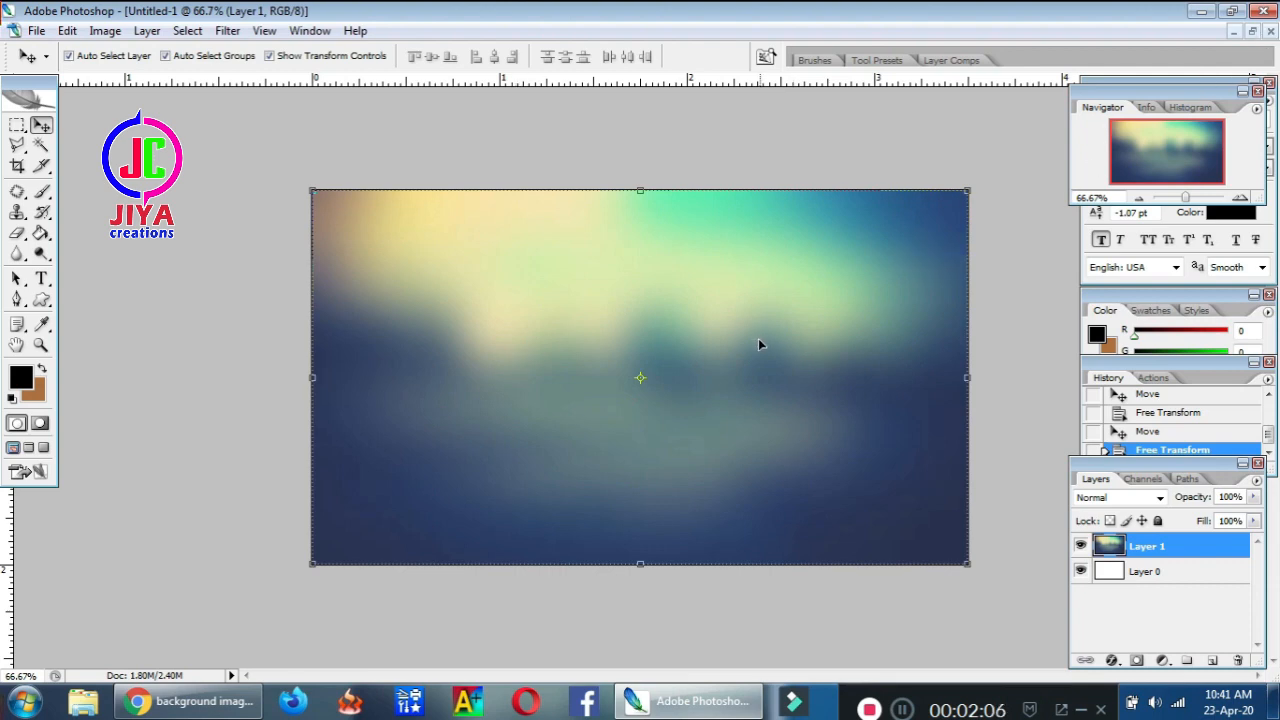
Type the heading 'EMIRATES CAR CONSULTING' across the upper middle of the canvas
{"action": "left_click", "coordinate": [43, 284]}
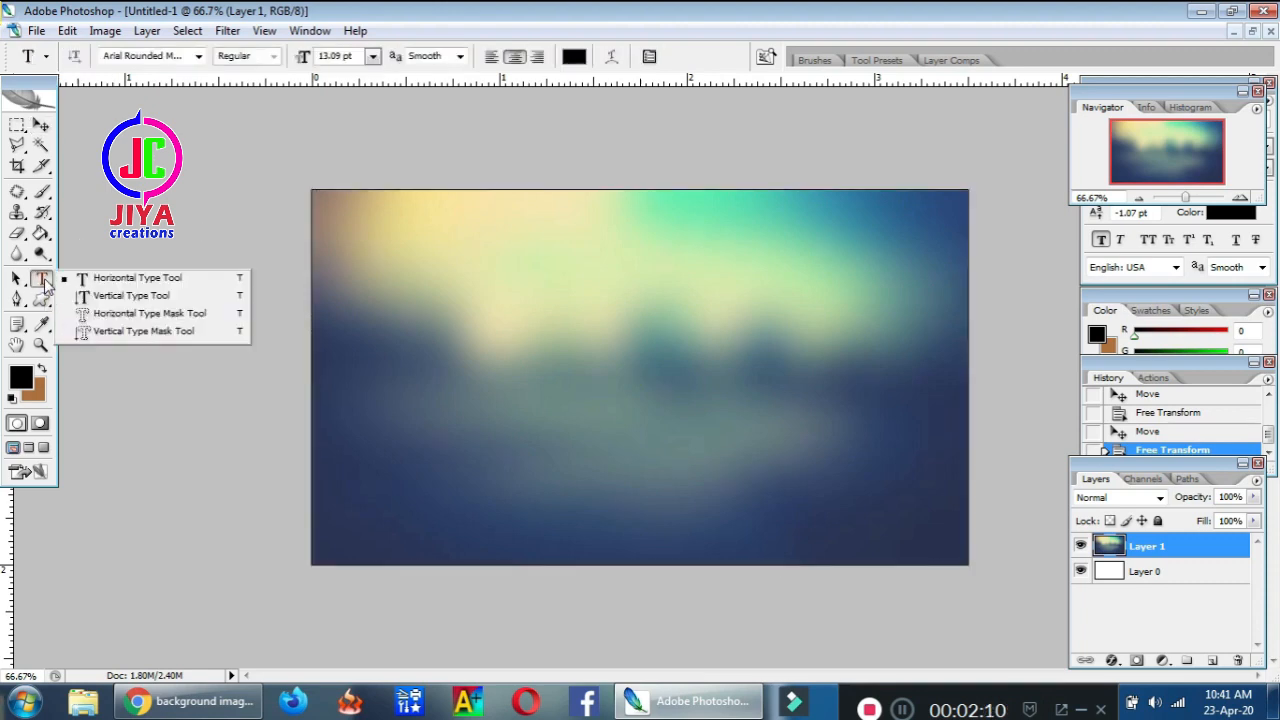
{"action": "left_click", "coordinate": [490, 348]}
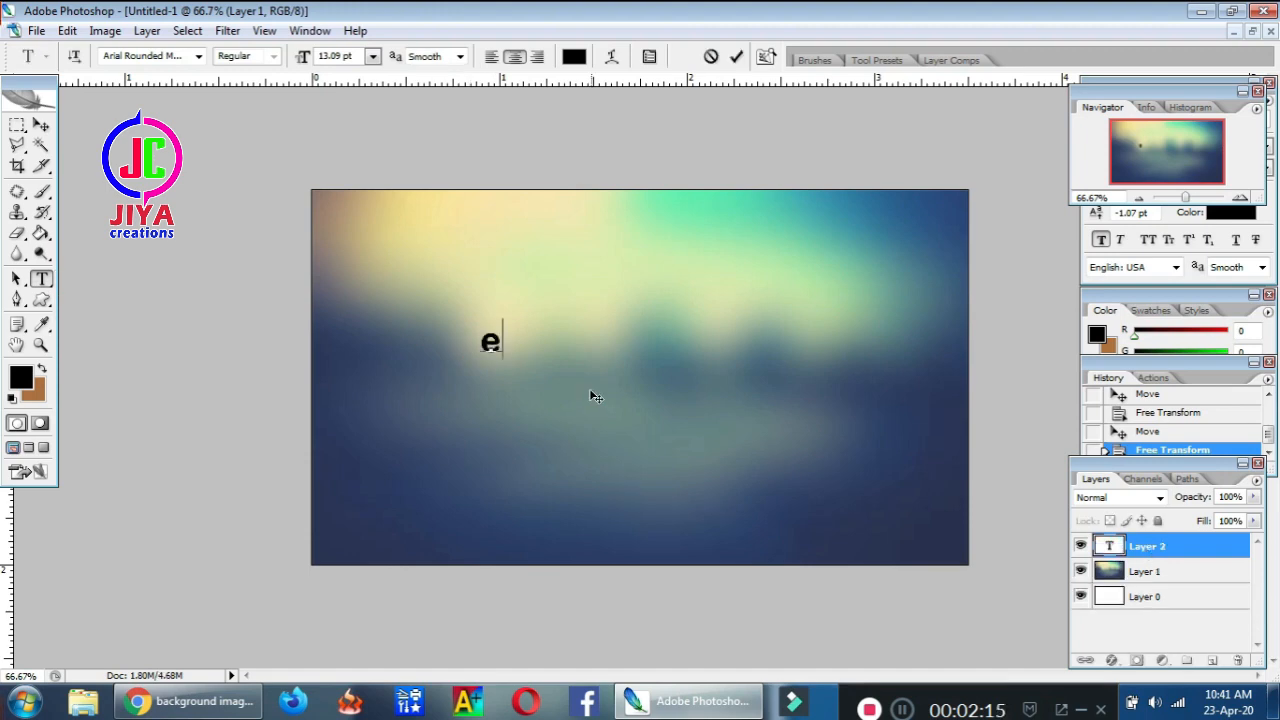
{"action": "type", "text": "EMI"}
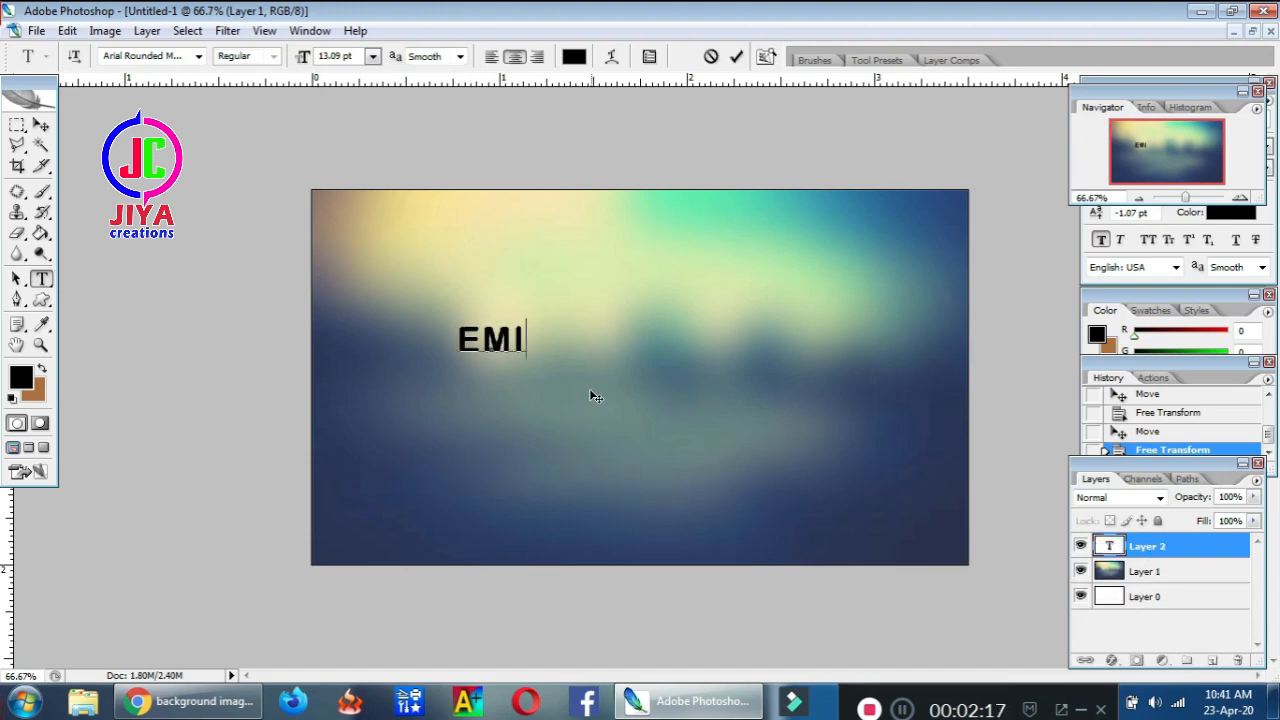
{"action": "type", "text": "RATES CAR"}
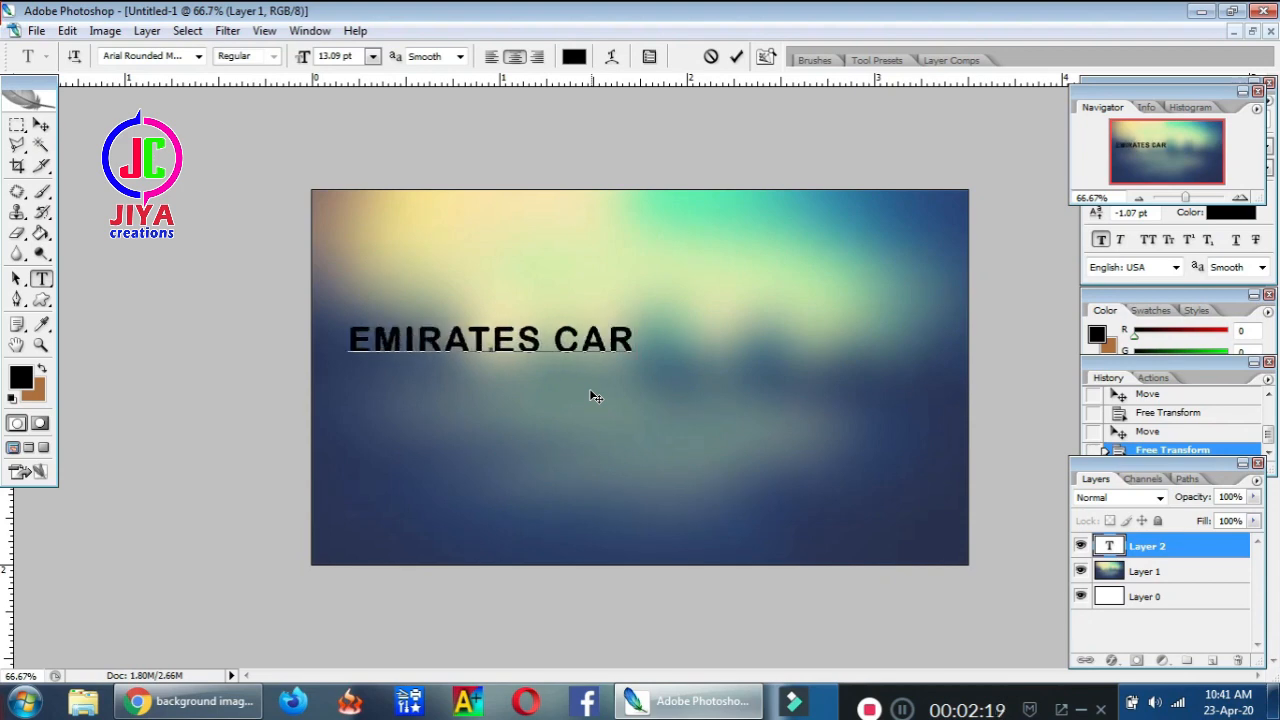
{"action": "type", "text": " CONSULTING"}
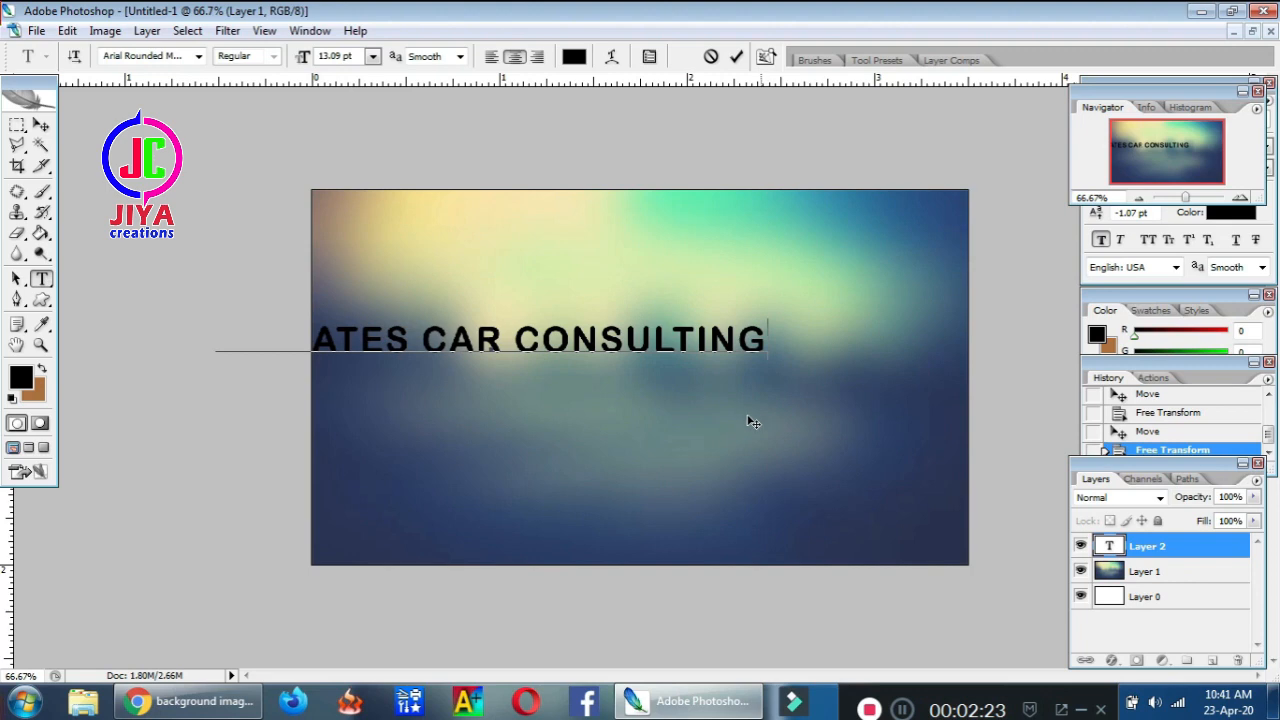
{"action": "left_click_drag", "start_coordinate": [749, 423], "coordinate": [820, 390]}
Set the heading font to Berlin Sans FB Demi Bold with Strong anti-aliasing
{"action": "key", "text": "ctrl+a"}
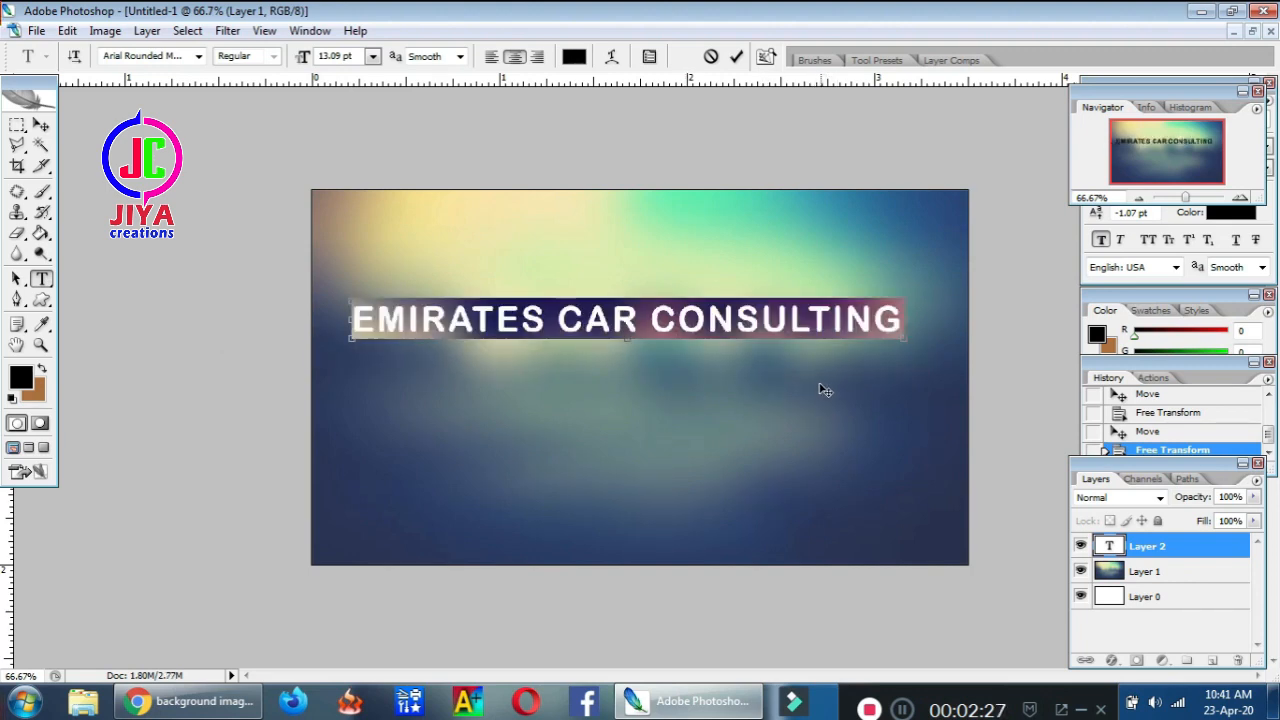
{"action": "left_click", "coordinate": [129, 57]}
{"action": "key", "text": "Down"}
{"action": "key", "text": "Down"}
{"action": "key", "text": "Down"}
{"action": "key", "text": "Down"}
{"action": "key", "text": "Down"}
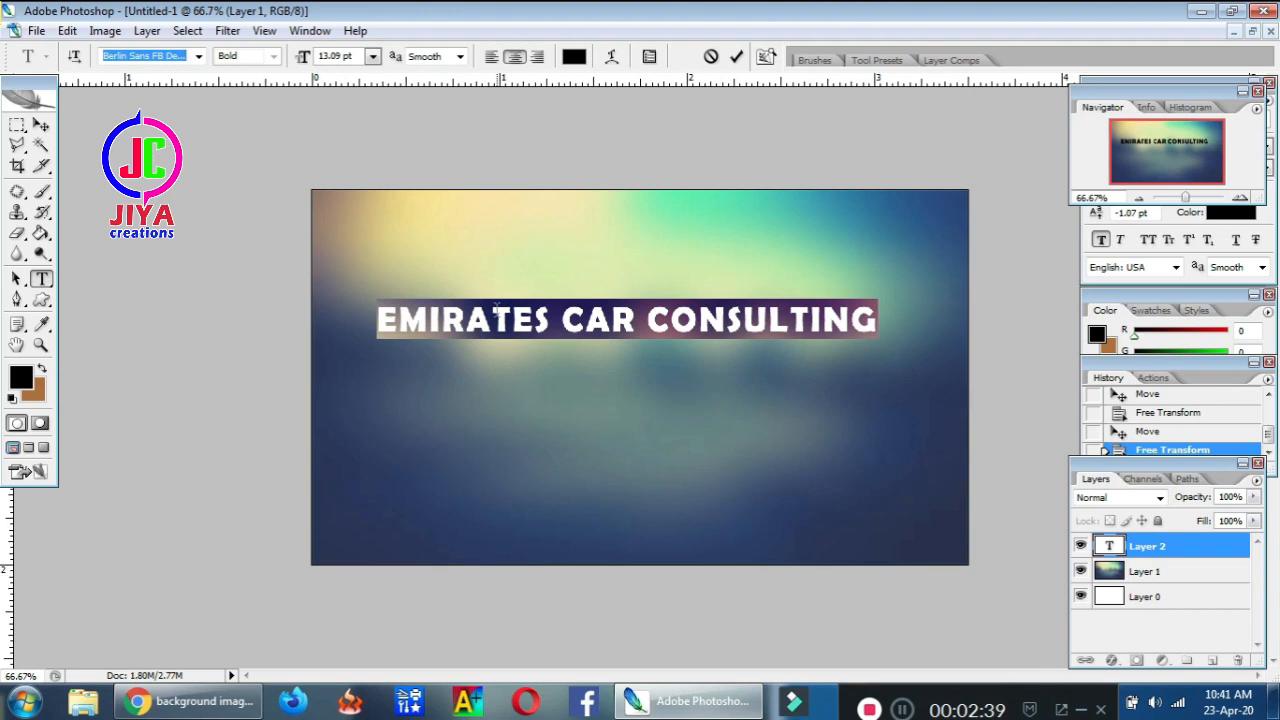
{"action": "left_click", "coordinate": [459, 57]}
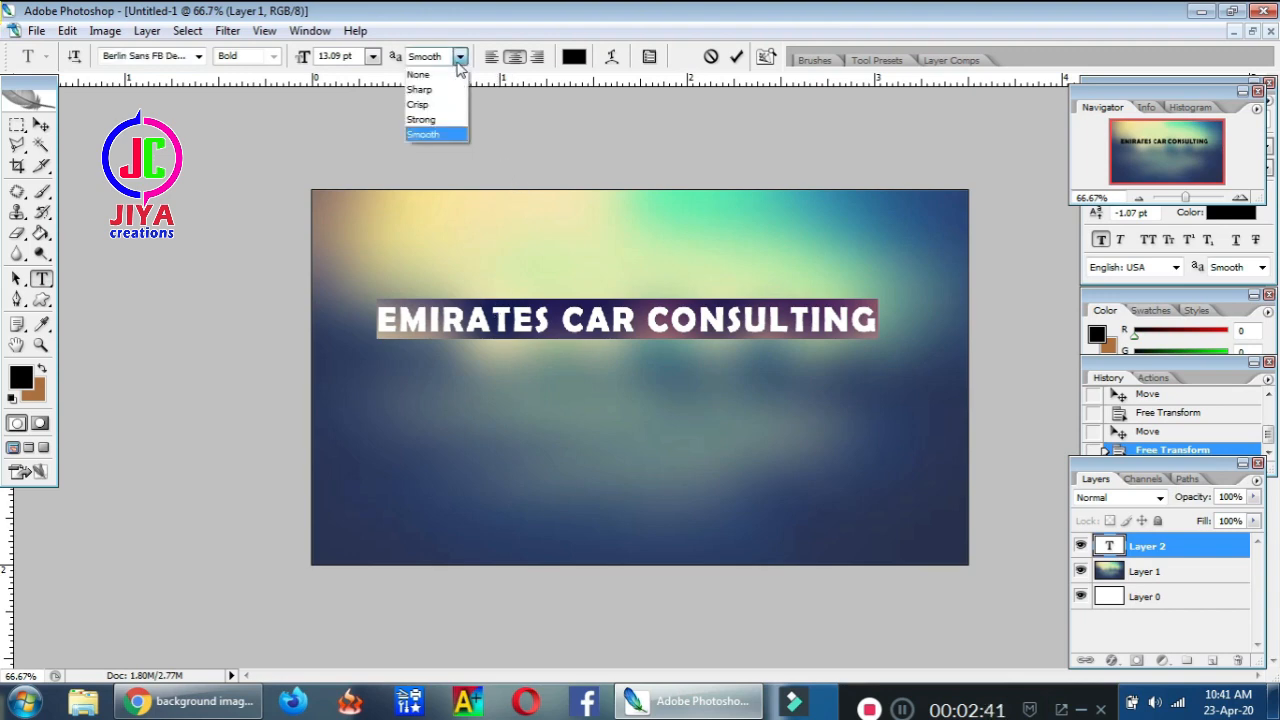
{"action": "left_click", "coordinate": [447, 91]}
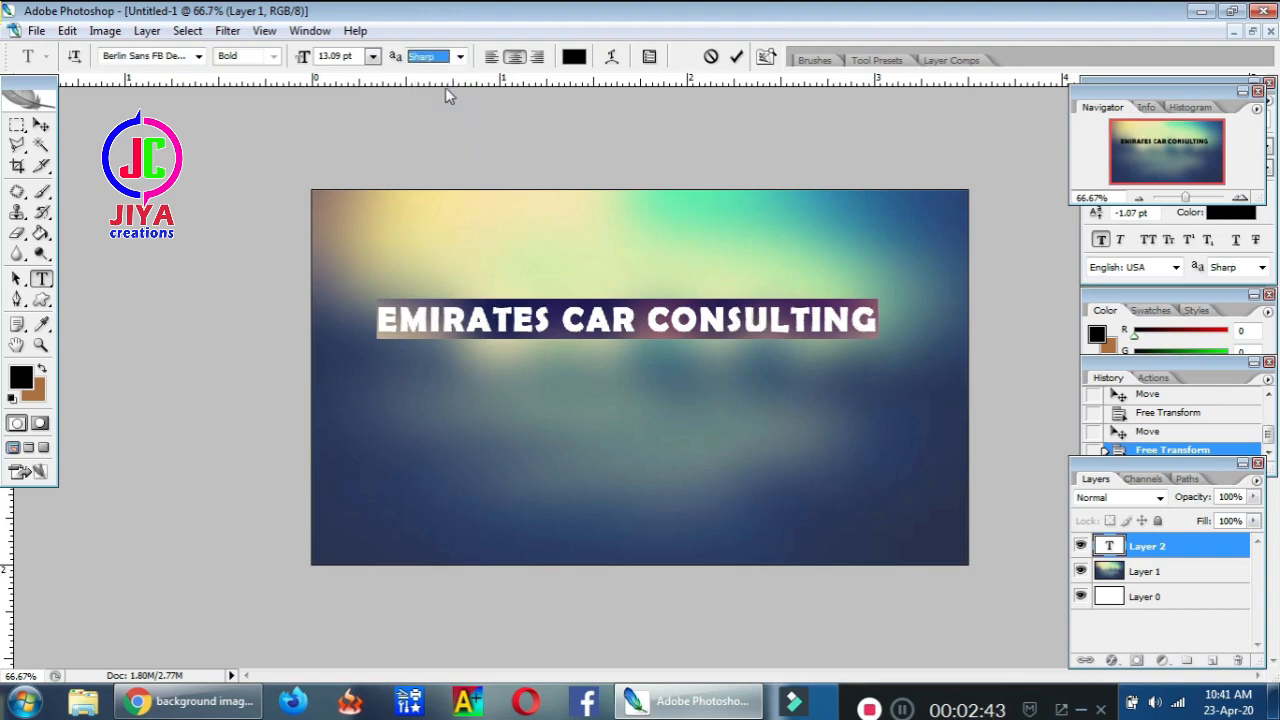
{"action": "left_click", "coordinate": [459, 57]}
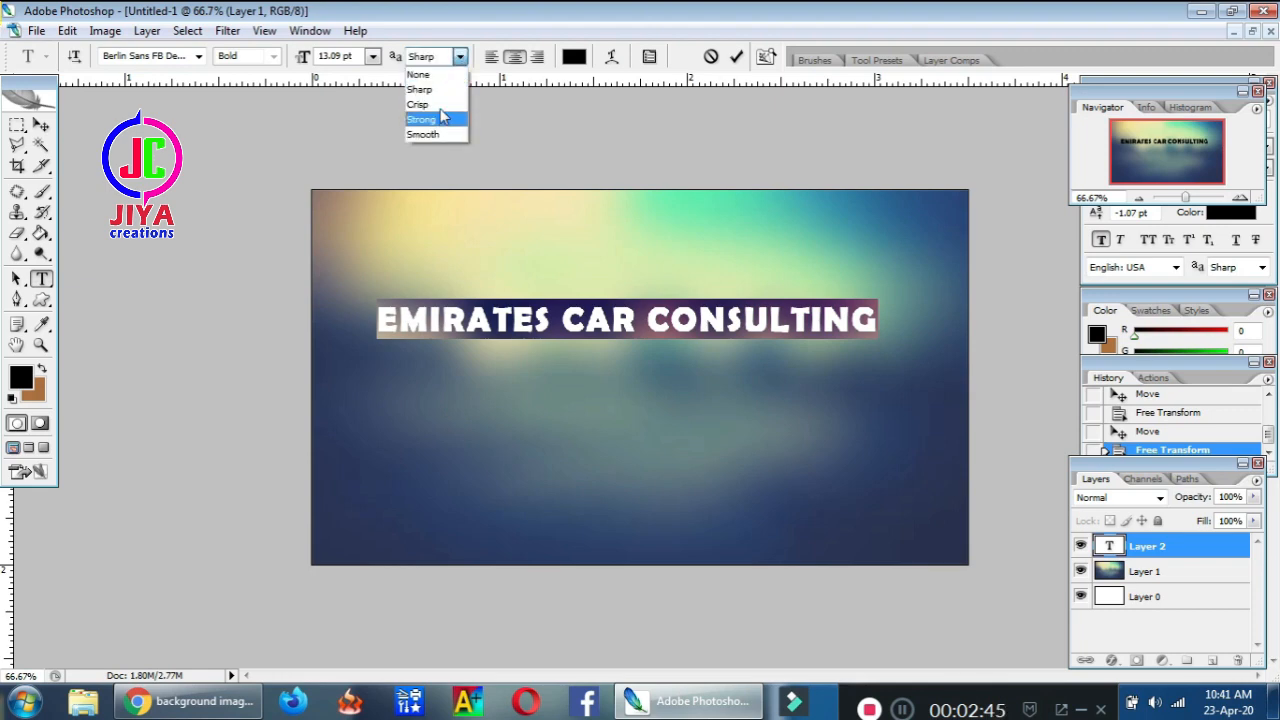
{"action": "left_click", "coordinate": [438, 122]}
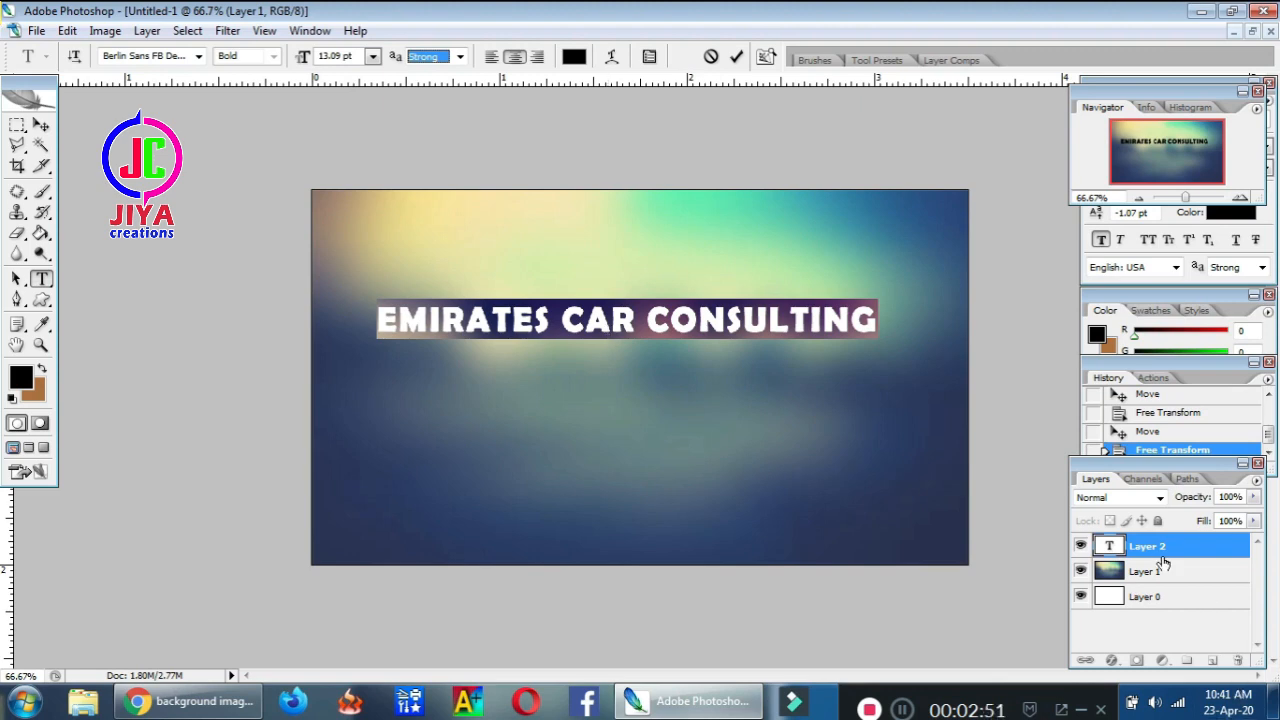
Deselect the heading text and toggle its layer's visibility off and back on
{"action": "left_click", "coordinate": [763, 343]}
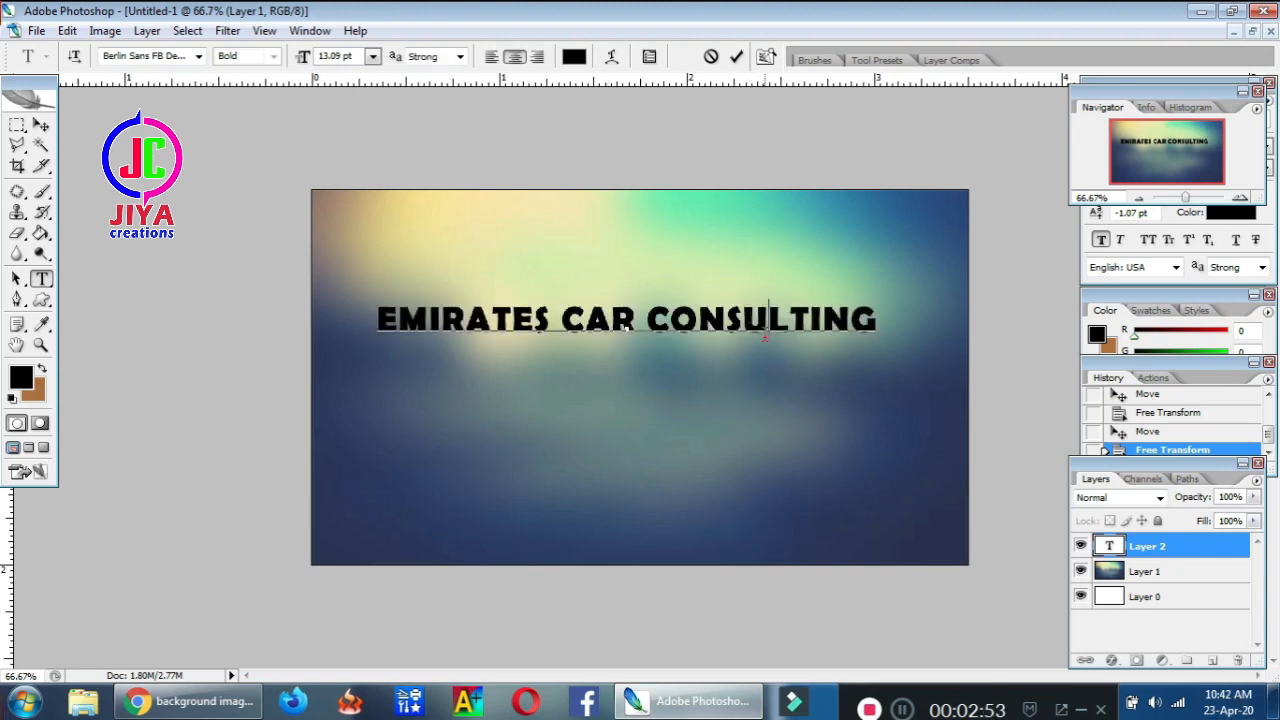
{"action": "left_click", "coordinate": [1080, 546]}
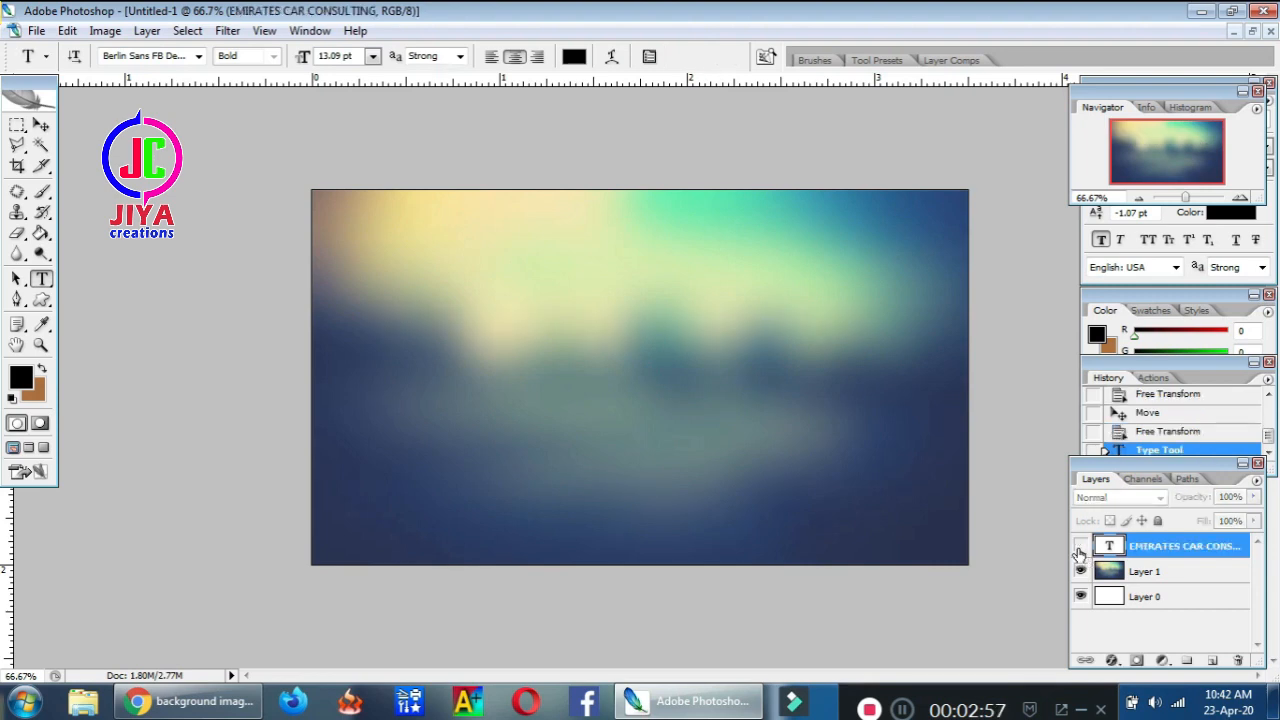
{"action": "left_click", "coordinate": [1080, 546]}
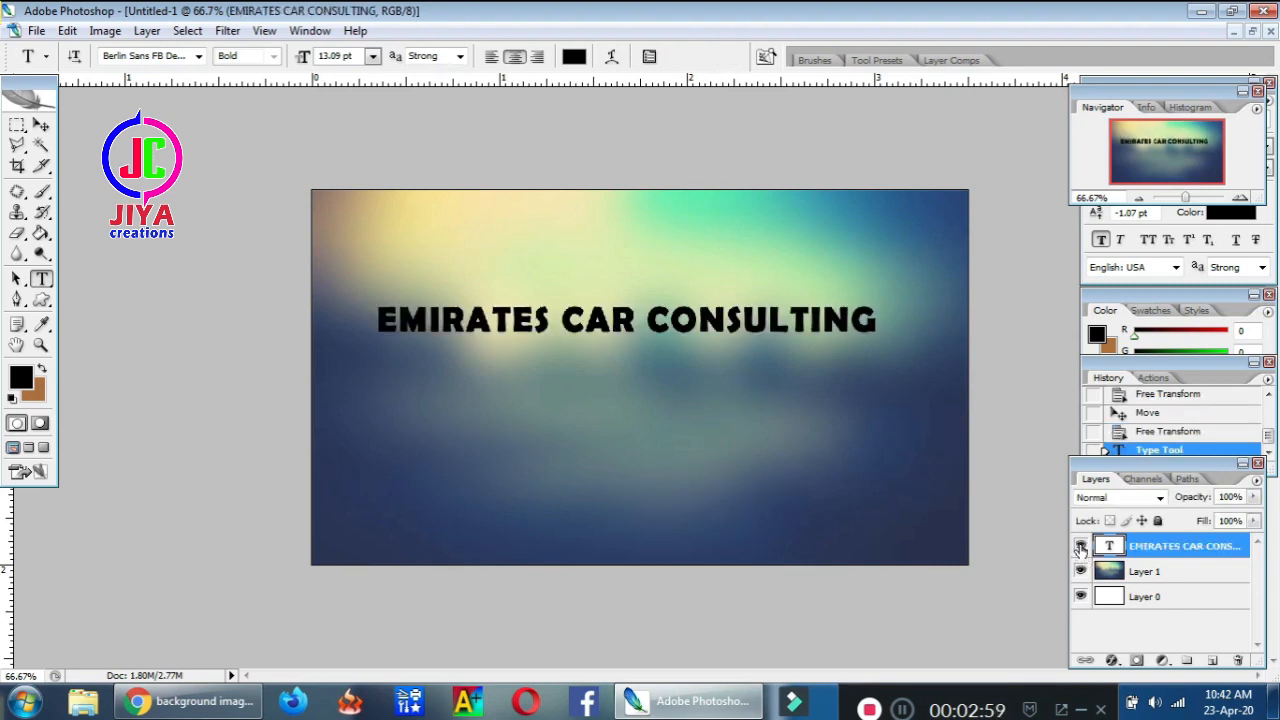
Add a bright red Color Overlay layer style to the heading
{"action": "key", "text": "space"}
{"action": "double_click", "coordinate": [1247, 555]}
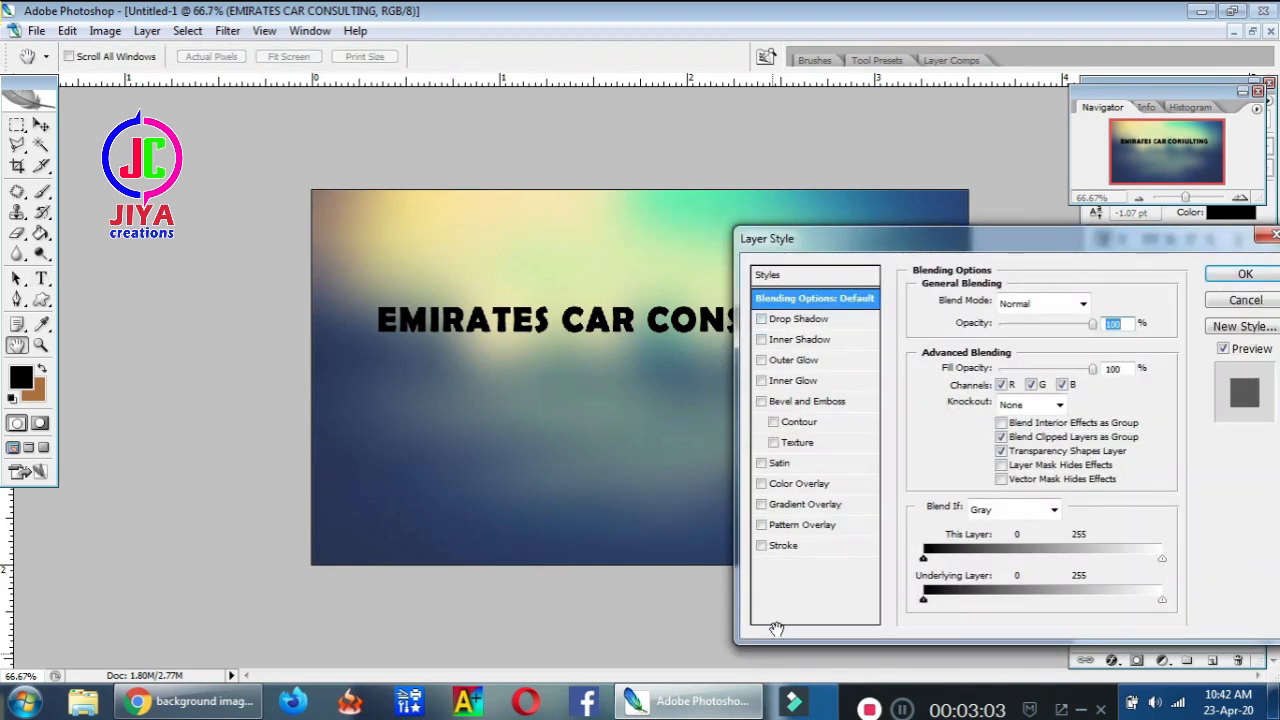
{"action": "left_click", "coordinate": [785, 485]}
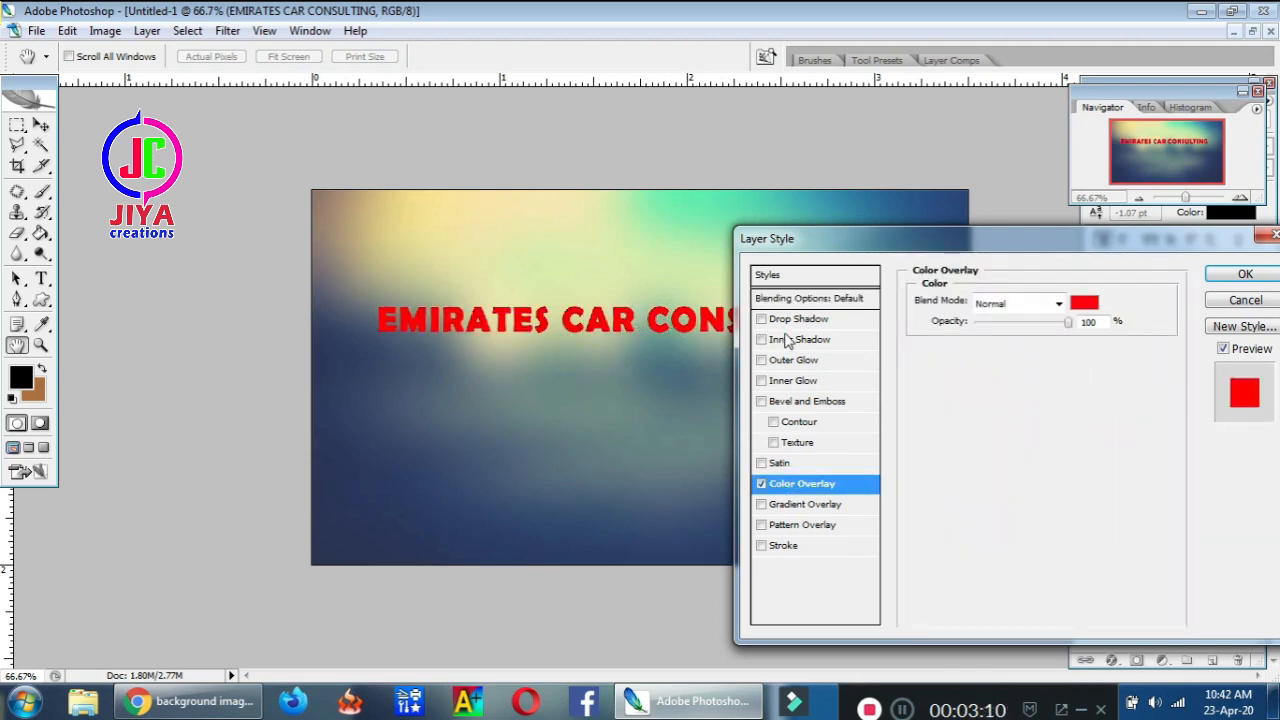
{"action": "left_click", "coordinate": [1083, 303]}
{"action": "left_click", "coordinate": [775, 485]}
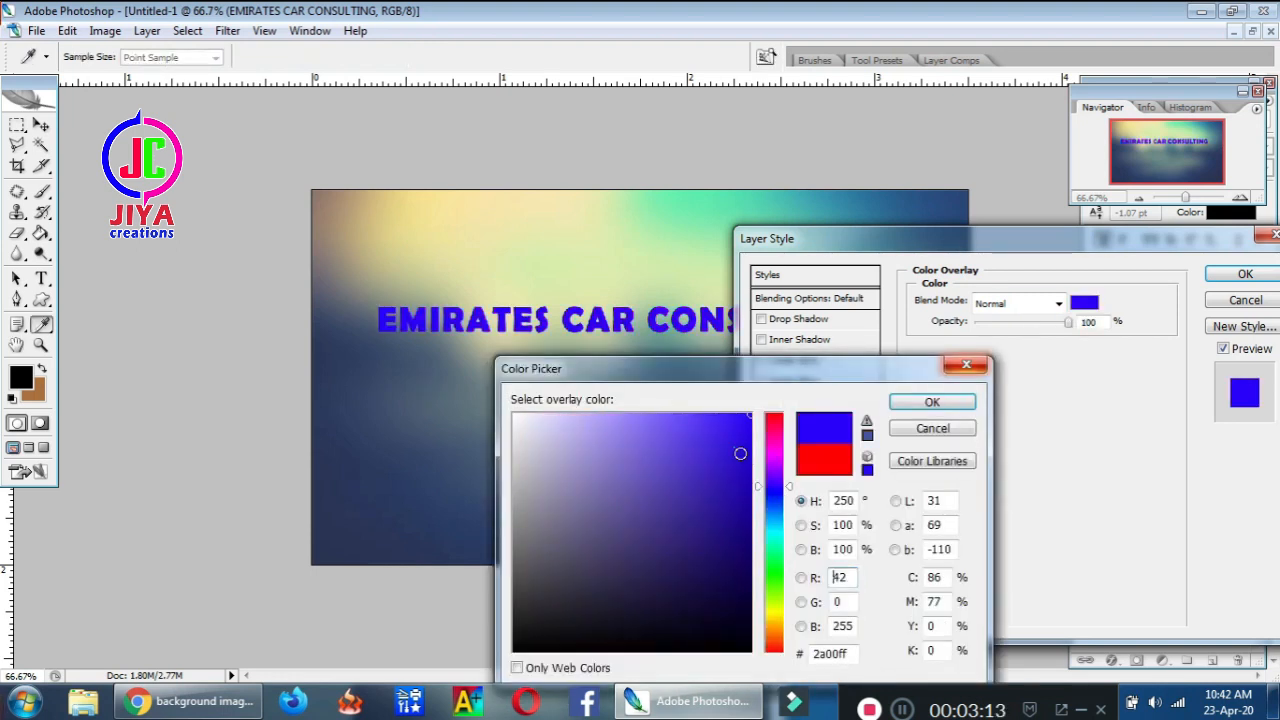
{"action": "left_click", "coordinate": [740, 454]}
{"action": "left_click", "coordinate": [769, 456]}
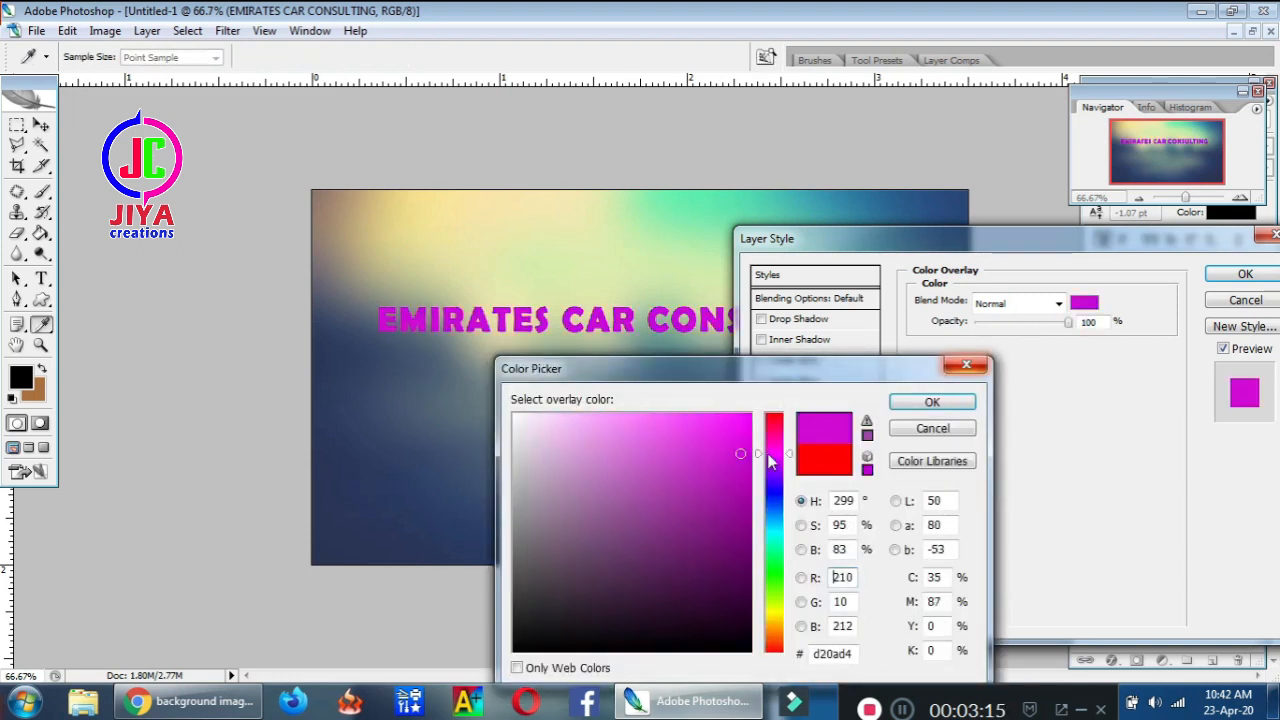
{"action": "left_click_drag", "start_coordinate": [769, 446], "coordinate": [774, 403]}
{"action": "left_click", "coordinate": [747, 411]}
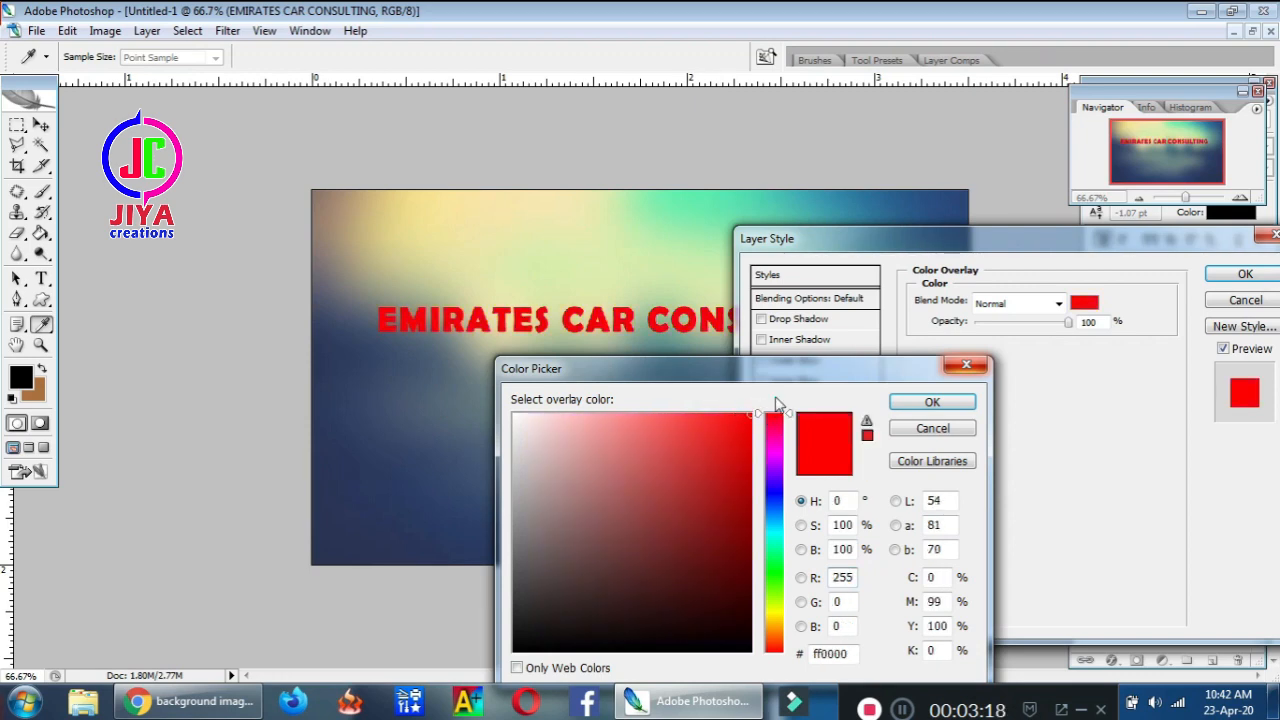
{"action": "left_click", "coordinate": [932, 403]}
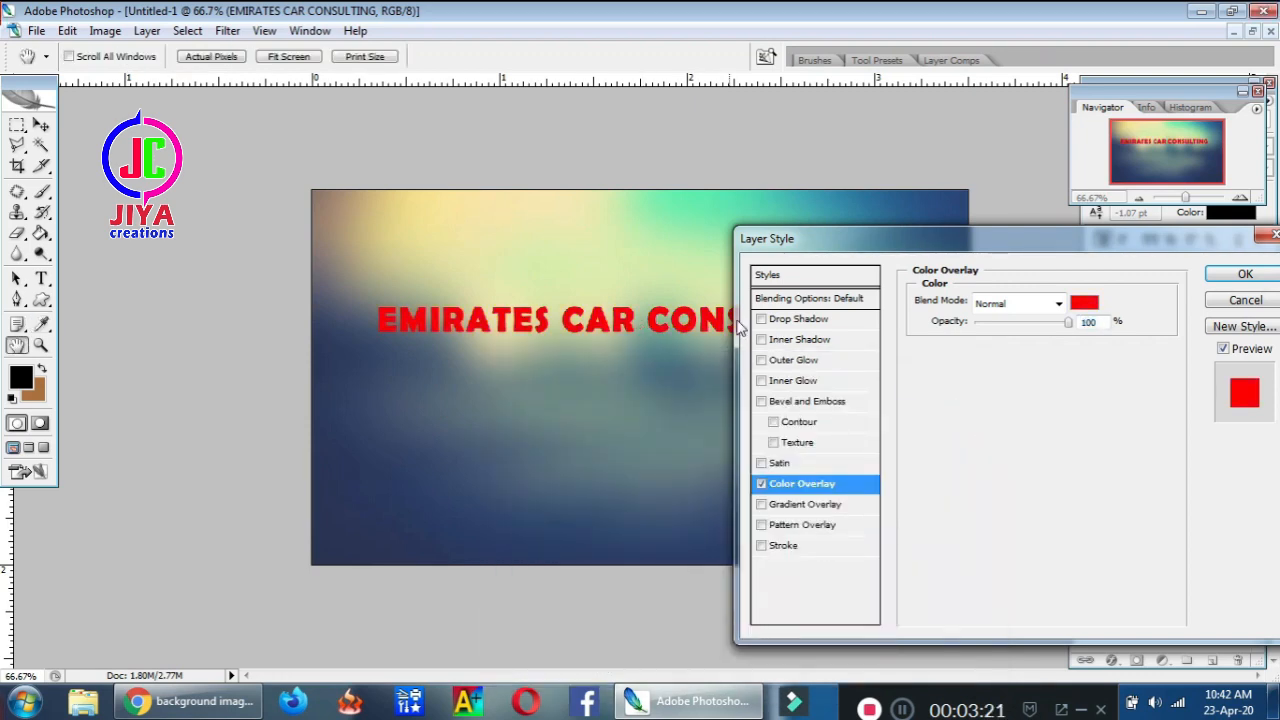
Add a Drop Shadow and a 3 px white Stroke to the heading and apply the styles
{"action": "left_click", "coordinate": [788, 320]}
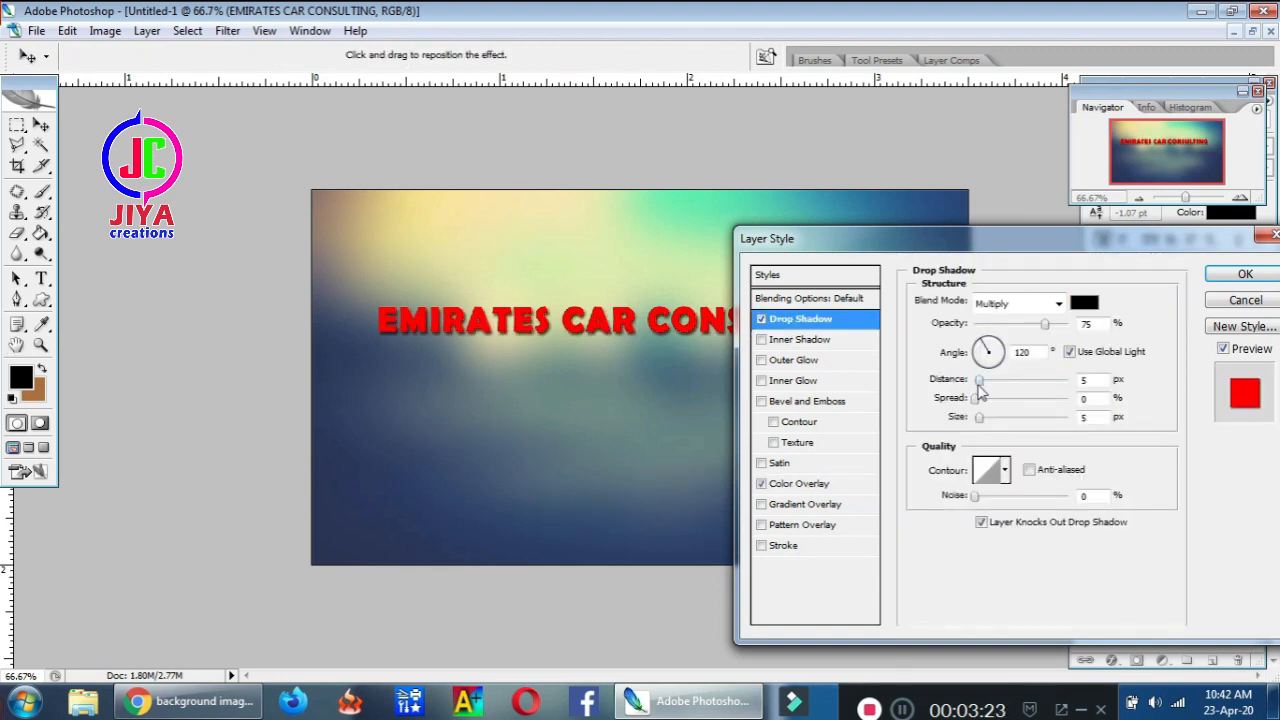
{"action": "mouse_move", "coordinate": [981, 390]}
{"action": "left_mouse_down"}
{"action": "mouse_move", "coordinate": [993, 389]}
{"action": "mouse_move", "coordinate": [981, 390]}
{"action": "left_mouse_up"}
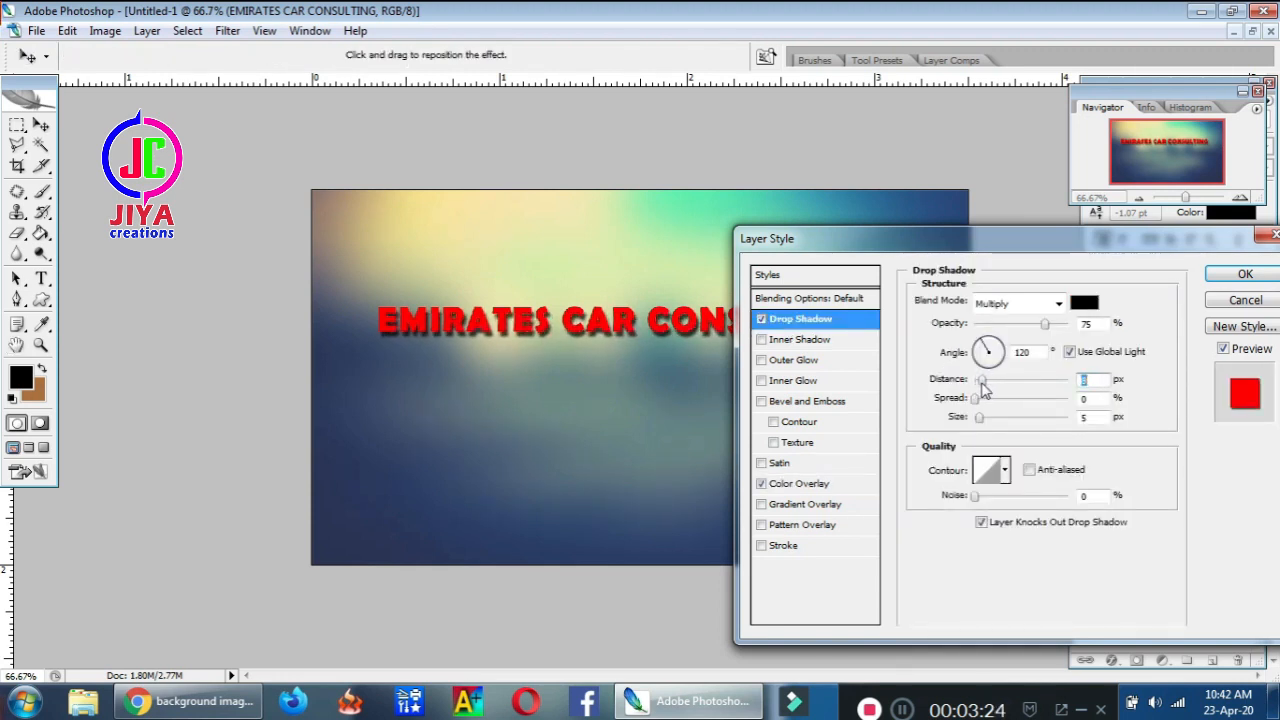
{"action": "left_click", "coordinate": [788, 548]}
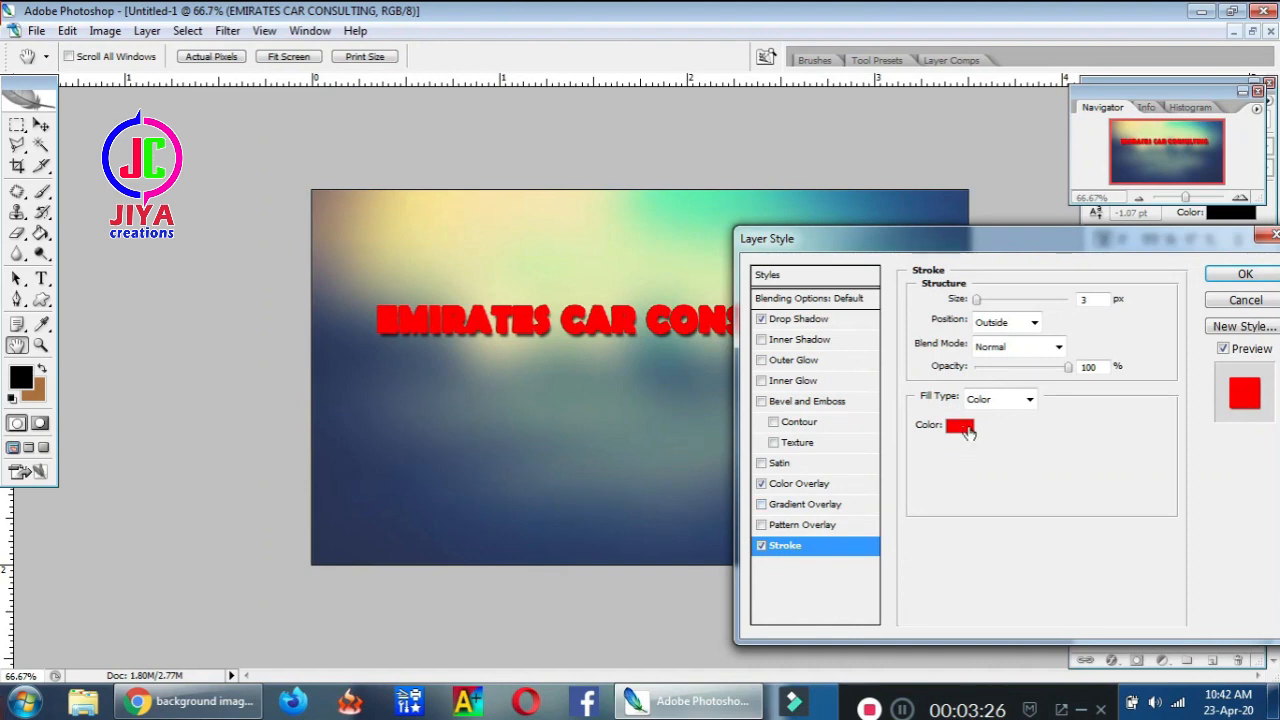
{"action": "left_click", "coordinate": [965, 430]}
{"action": "left_click", "coordinate": [515, 416]}
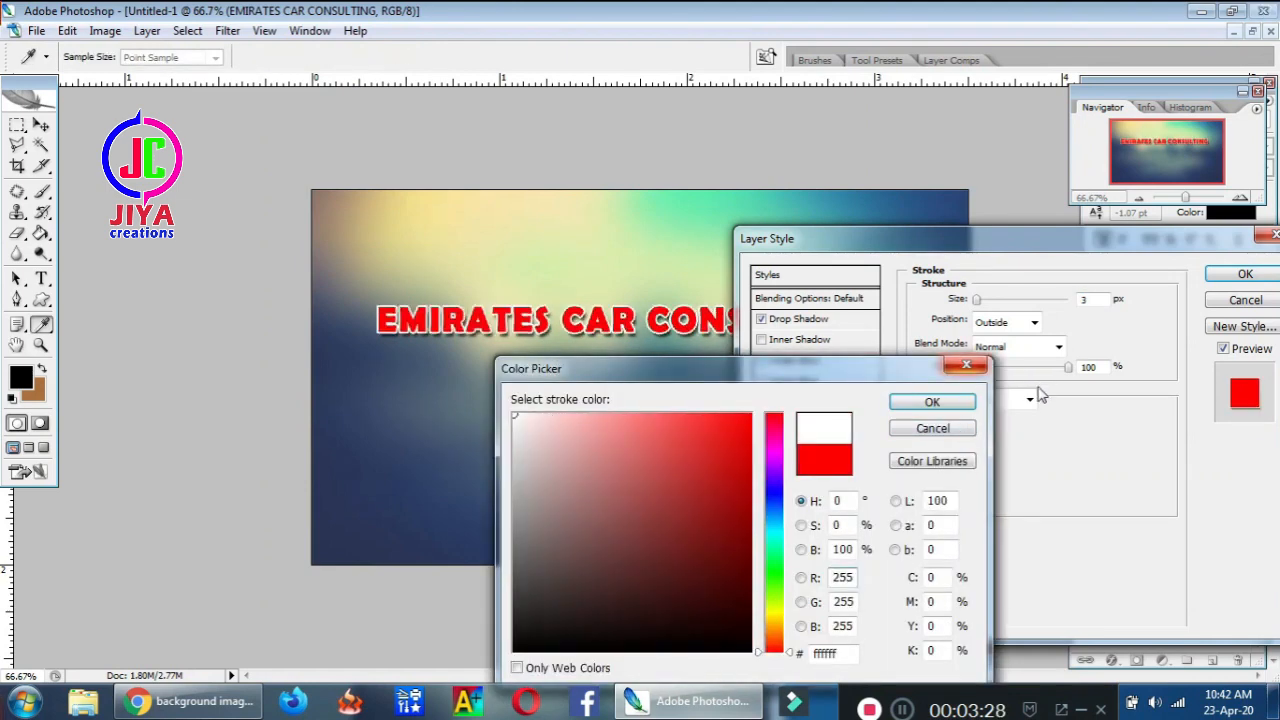
{"action": "left_click", "coordinate": [932, 402]}
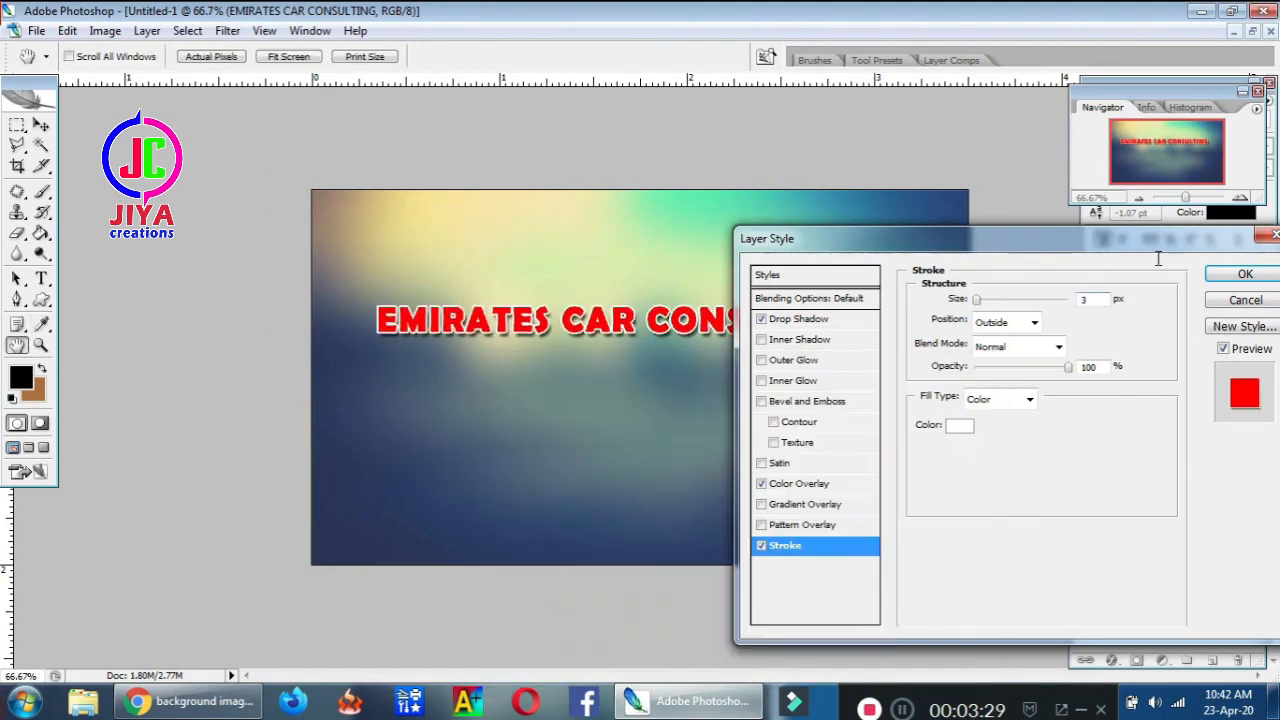
{"action": "left_click", "coordinate": [1242, 275]}
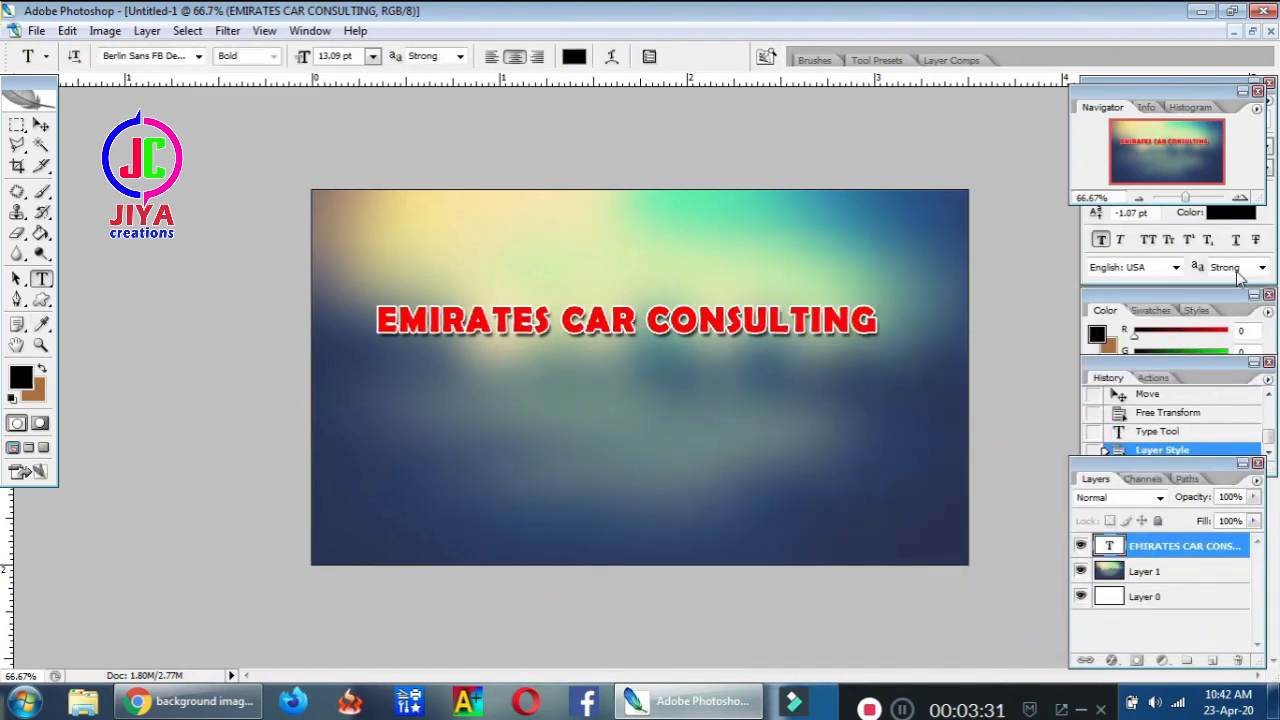
Nudge the heading slightly right and restore the banner into a floating window
{"action": "left_click", "coordinate": [41, 124]}
{"action": "left_click_drag", "start_coordinate": [536, 320], "coordinate": [544, 318]}
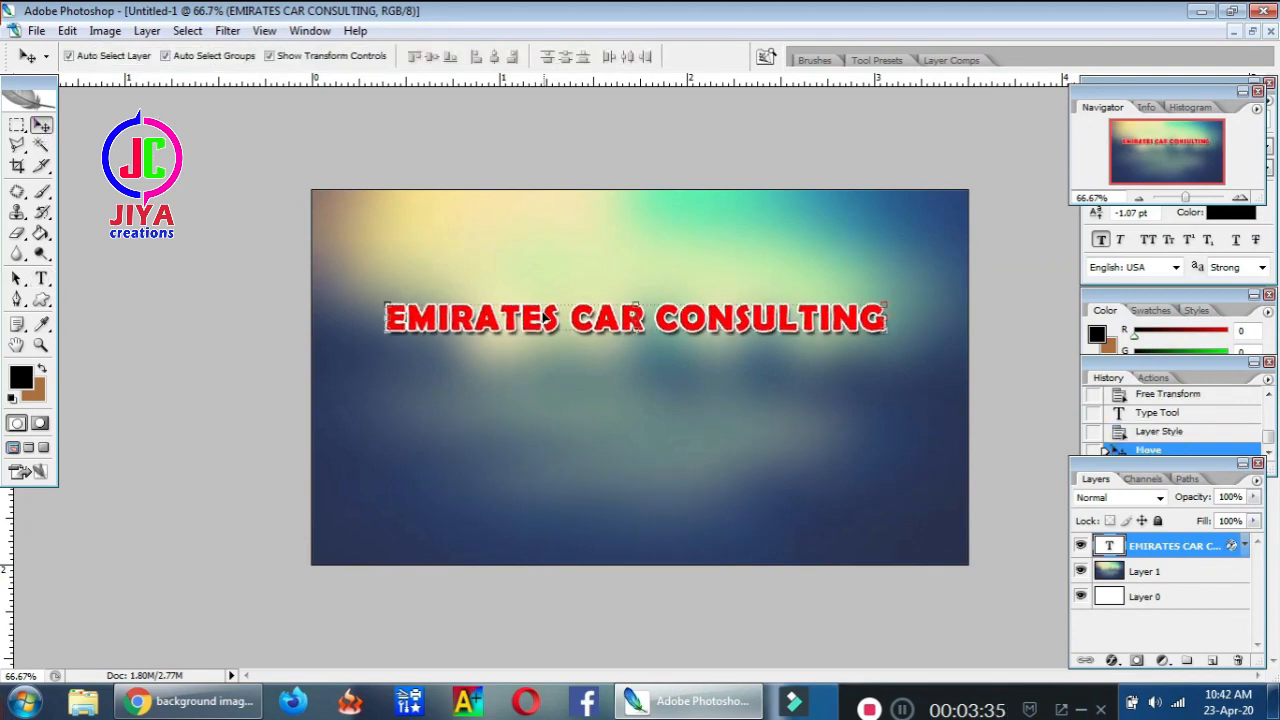
{"action": "left_click", "coordinate": [1253, 32]}
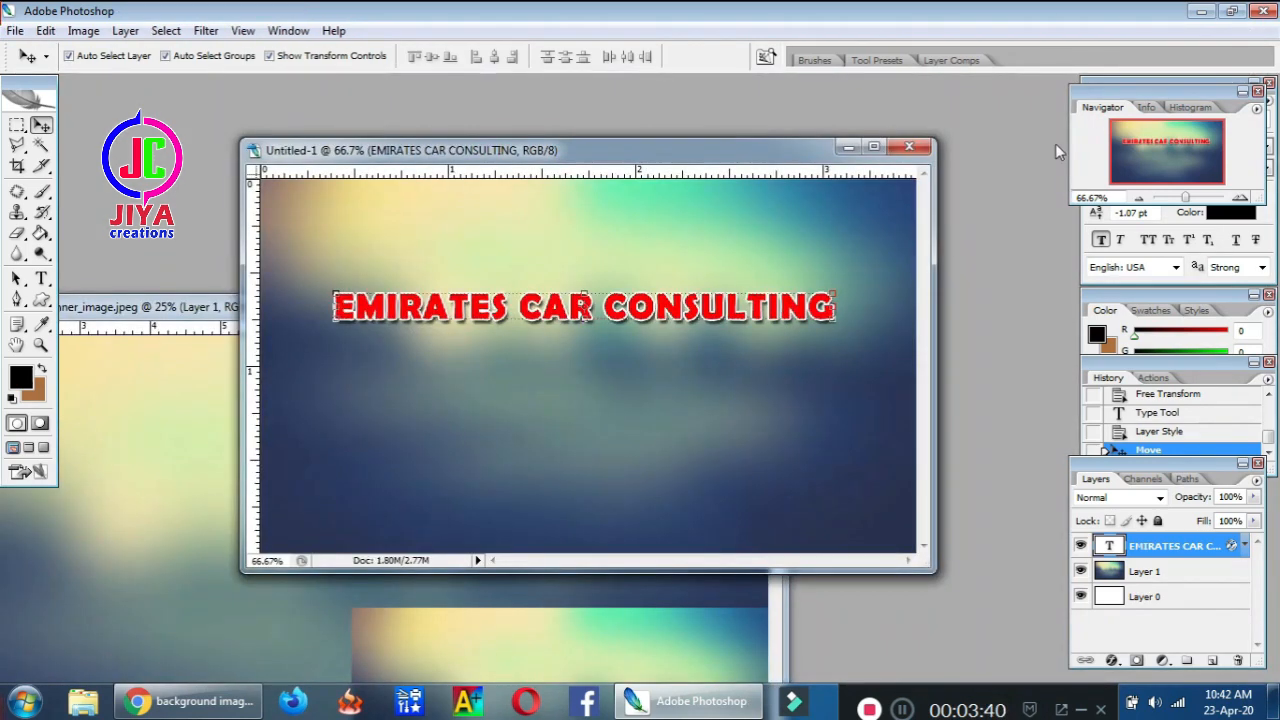
Open hybrid-car-png--2000.png, undoing an accidental full-size copy into the banner
{"action": "key", "text": "ctrl+o"}
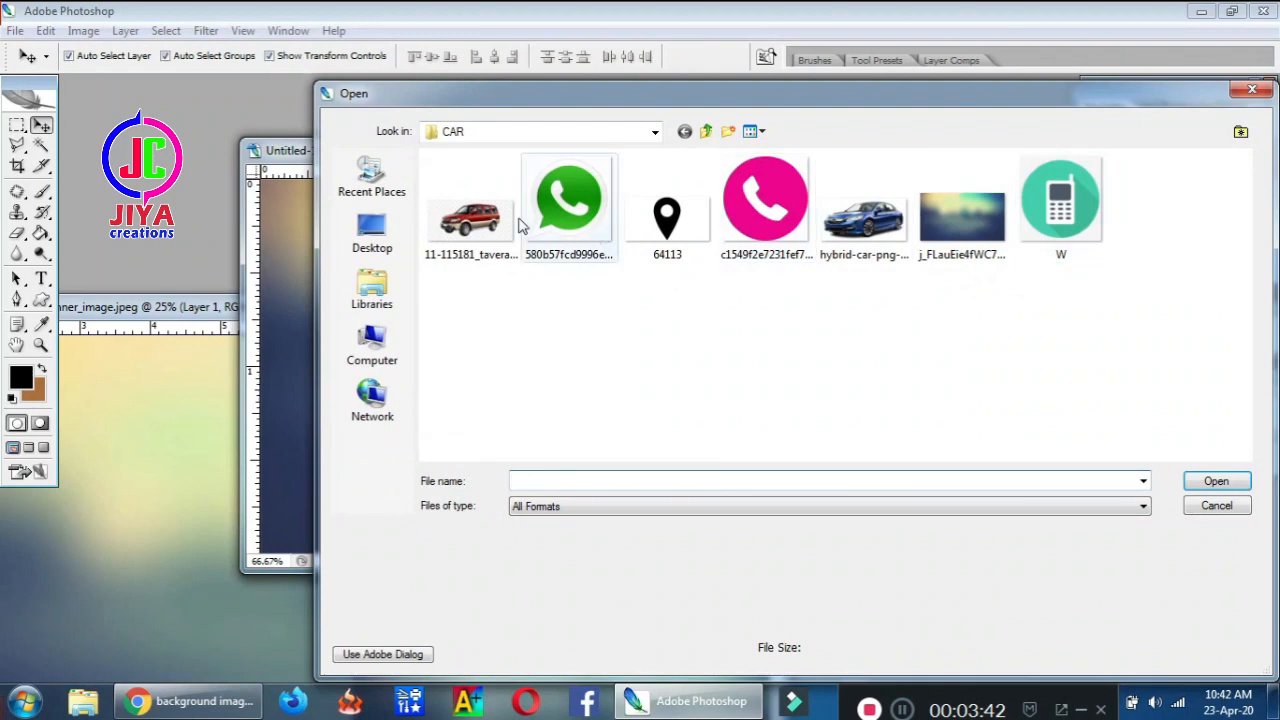
{"action": "left_click", "coordinate": [499, 228]}
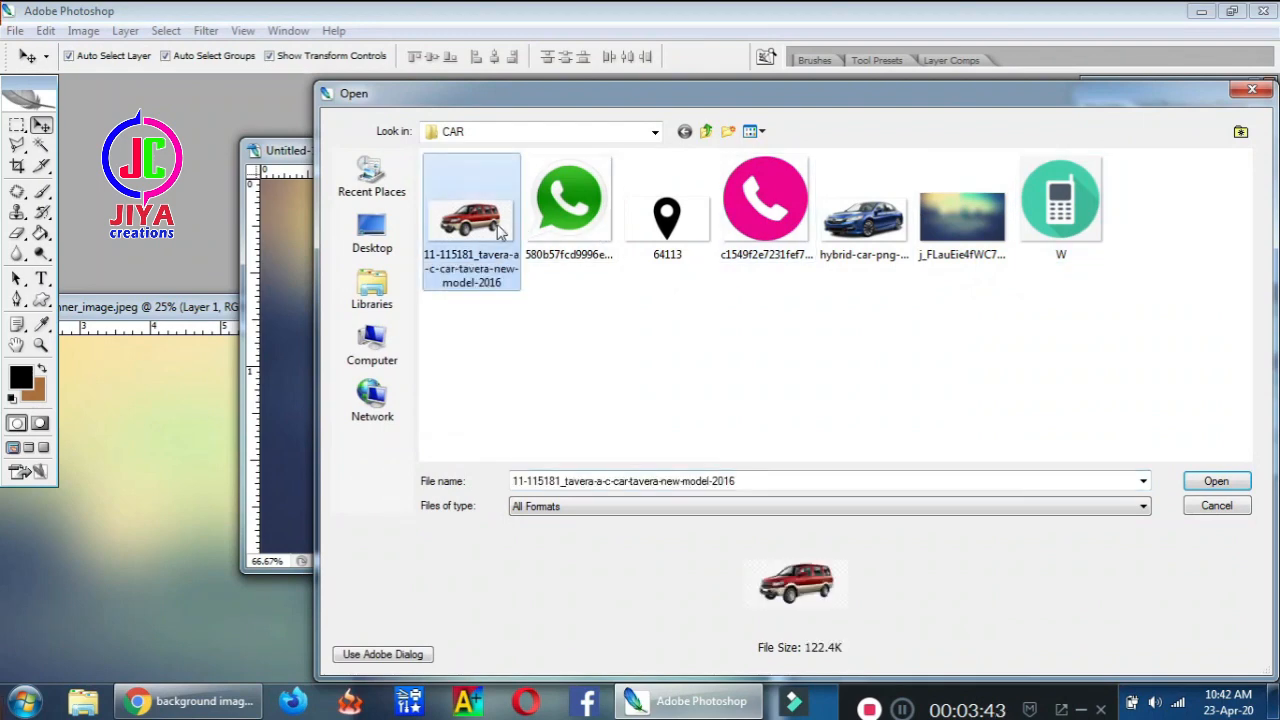
{"action": "left_click", "coordinate": [880, 228], "text": "ctrl"}
{"action": "double_click", "coordinate": [877, 223]}
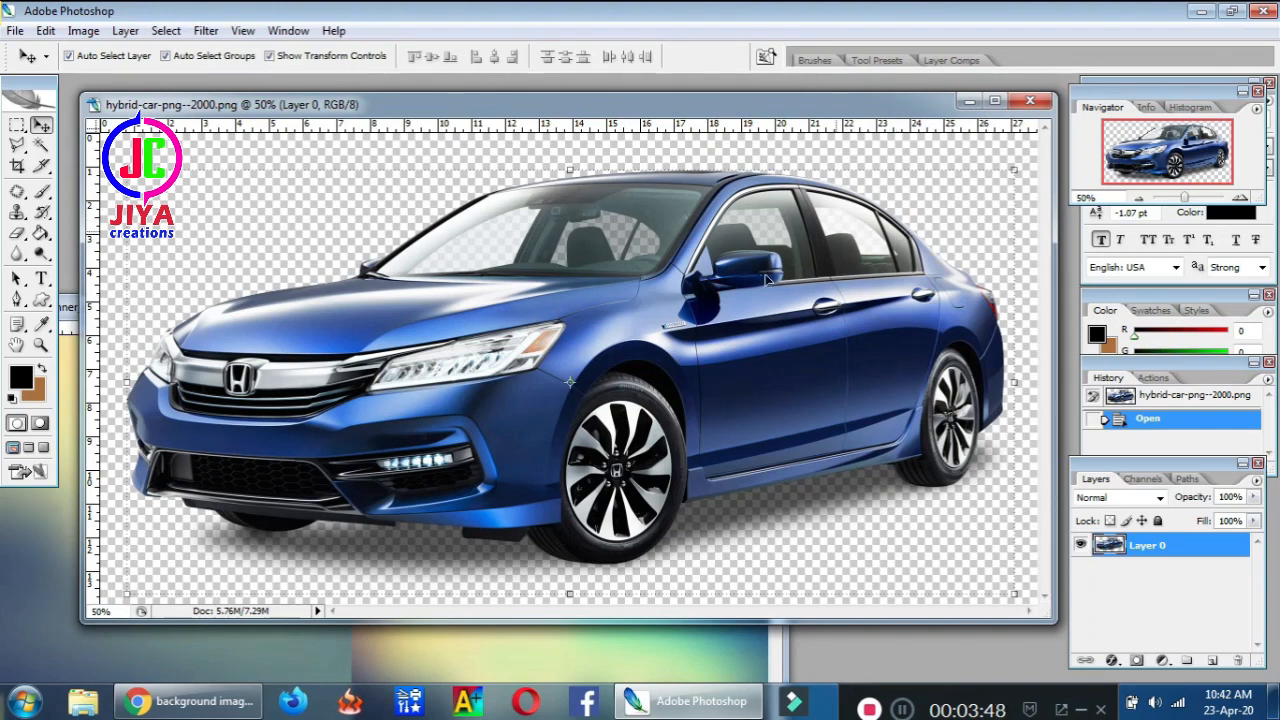
{"action": "left_click_drag", "start_coordinate": [620, 113], "coordinate": [948, 133]}
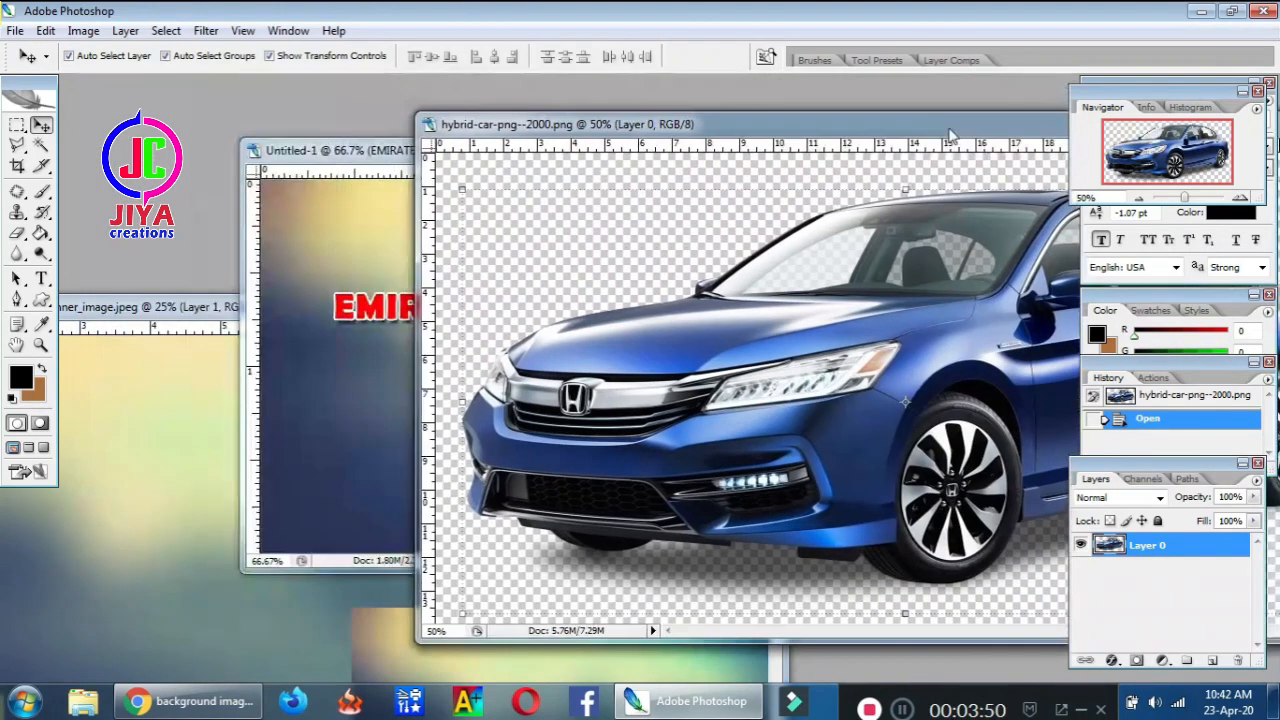
{"action": "left_click_drag", "start_coordinate": [398, 405], "coordinate": [395, 403]}
{"action": "key", "text": "ctrl+z"}
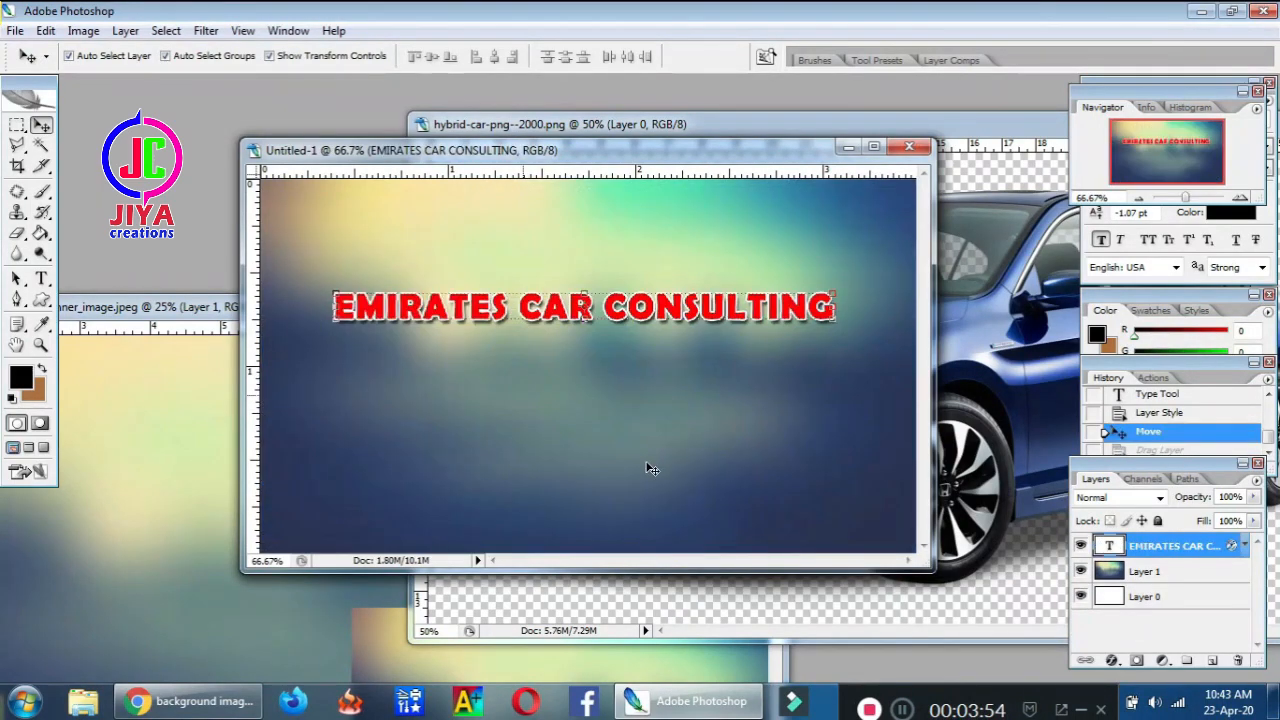
Scale the blue car to about 48% and place it centred below the heading
{"action": "left_click", "coordinate": [1012, 375]}
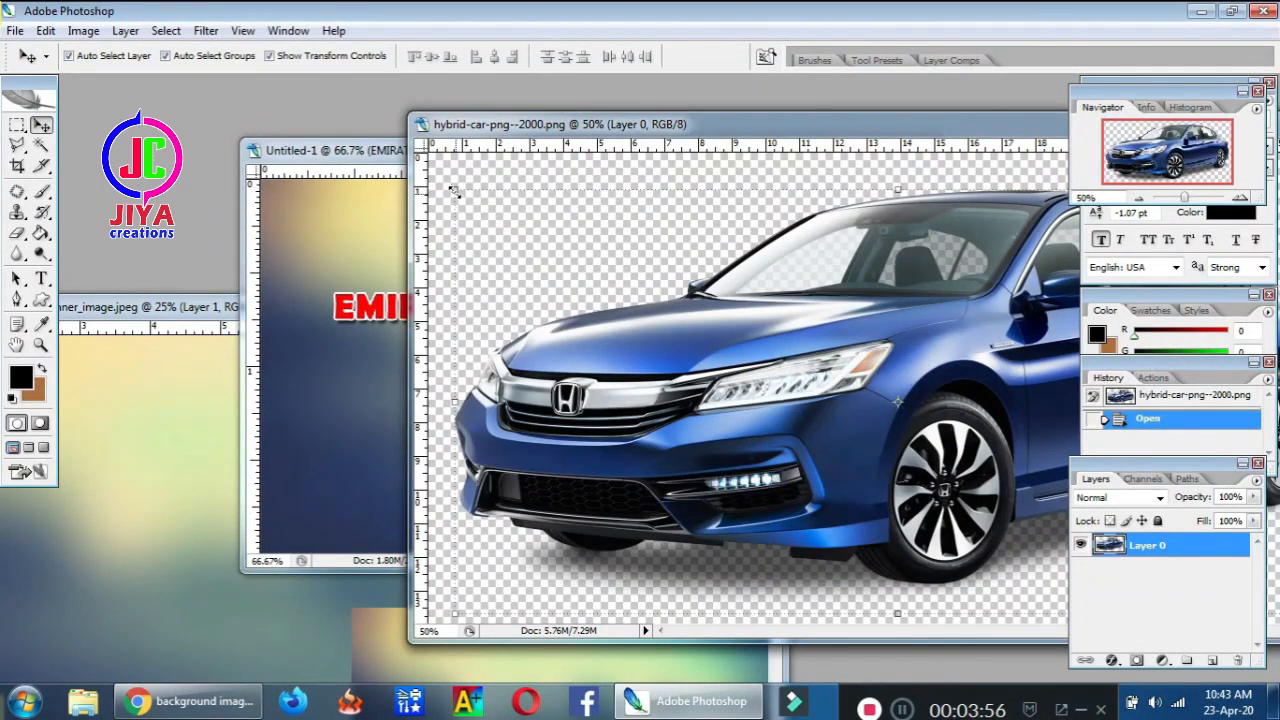
{"action": "left_click_drag", "start_coordinate": [453, 190], "coordinate": [940, 434]}
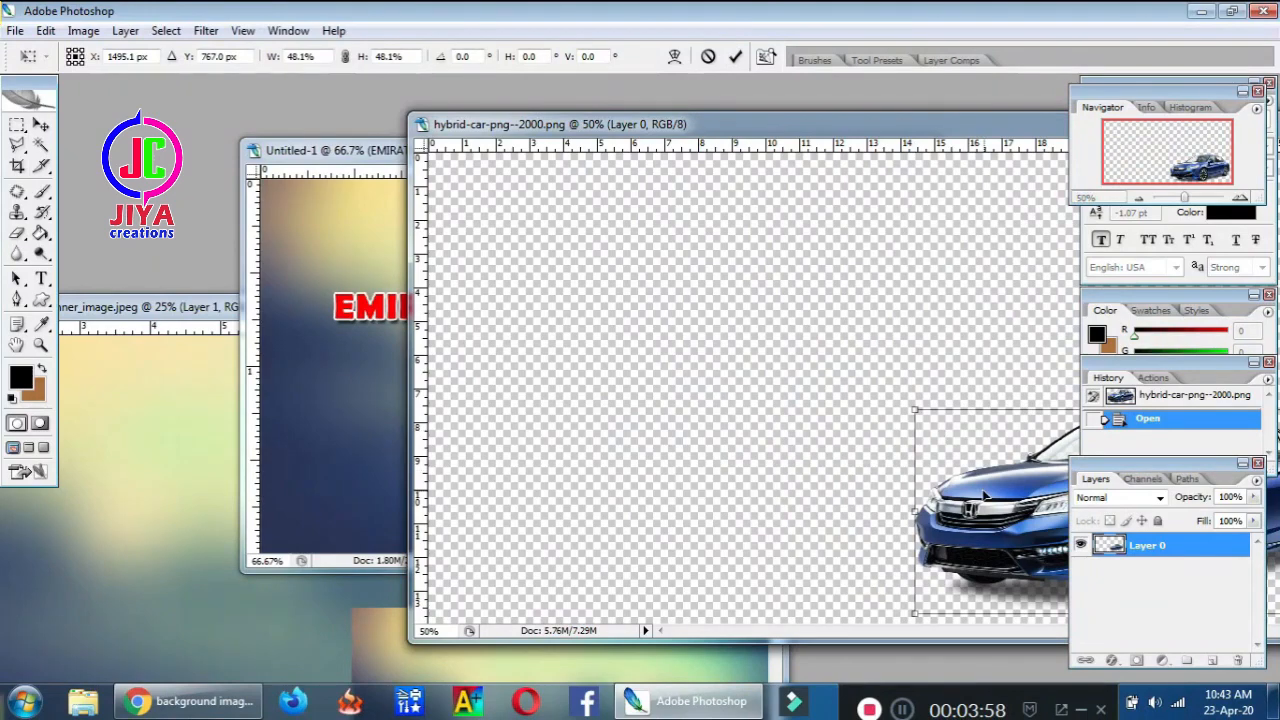
{"action": "left_click_drag", "start_coordinate": [985, 495], "coordinate": [627, 337]}
{"action": "left_click_drag", "start_coordinate": [551, 248], "coordinate": [712, 324]}
{"action": "key", "text": "Return"}
{"action": "left_click_drag", "start_coordinate": [770, 385], "coordinate": [366, 392]}
{"action": "left_click_drag", "start_coordinate": [576, 408], "coordinate": [762, 430]}
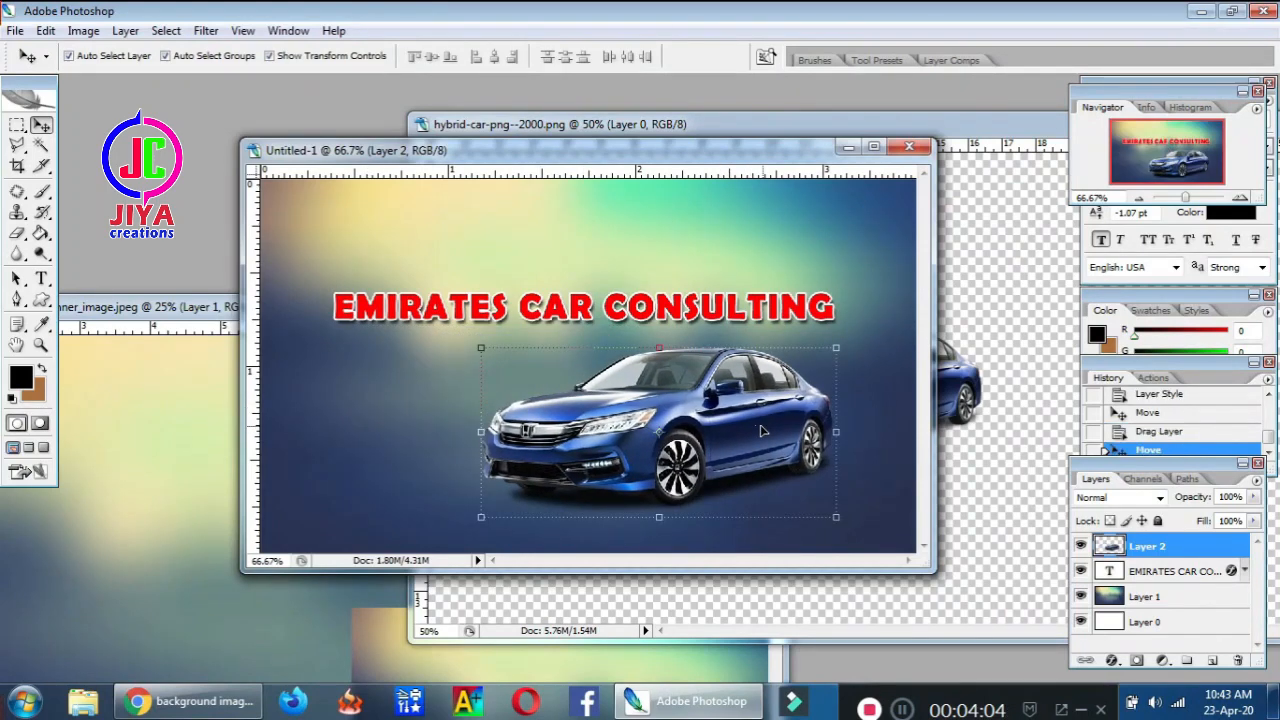
Search Google Images for 'TAVERA PNG', correcting the misspelt 'TACERA PNG' query
{"action": "left_click", "coordinate": [215, 705]}
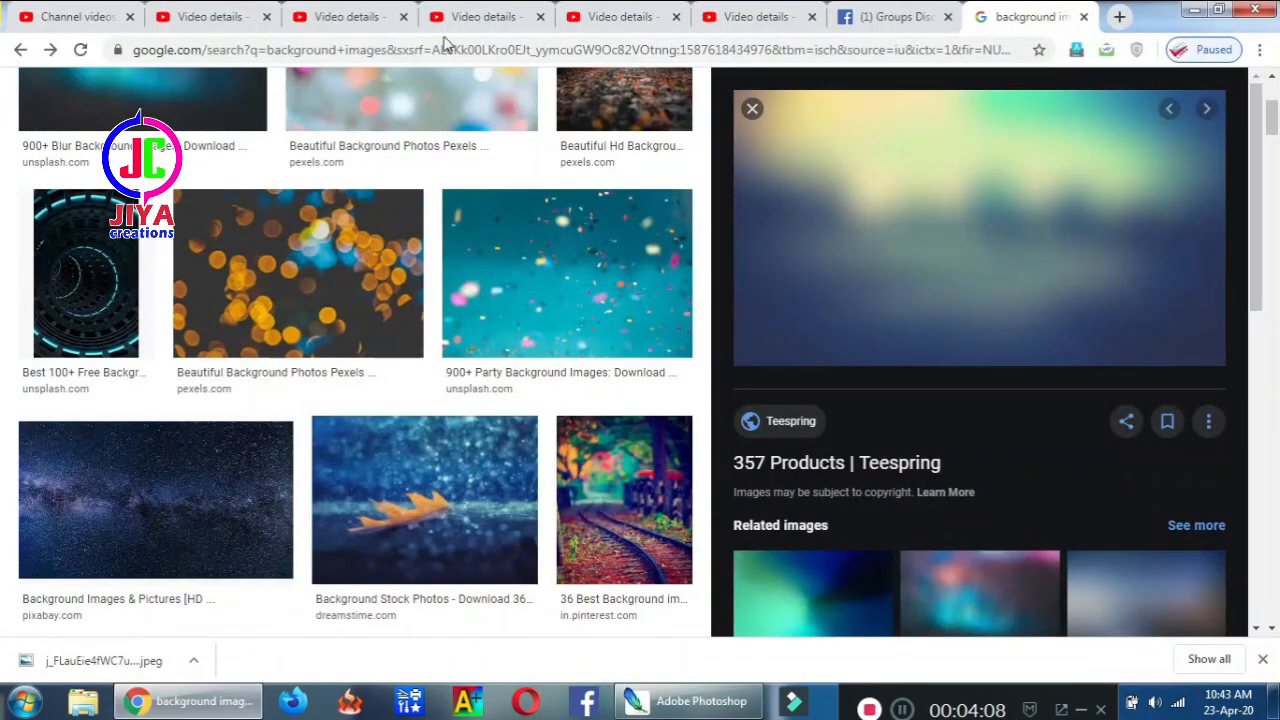
{"action": "left_click", "coordinate": [447, 47]}
{"action": "type", "text": "goo"}
{"action": "key", "text": "Return"}
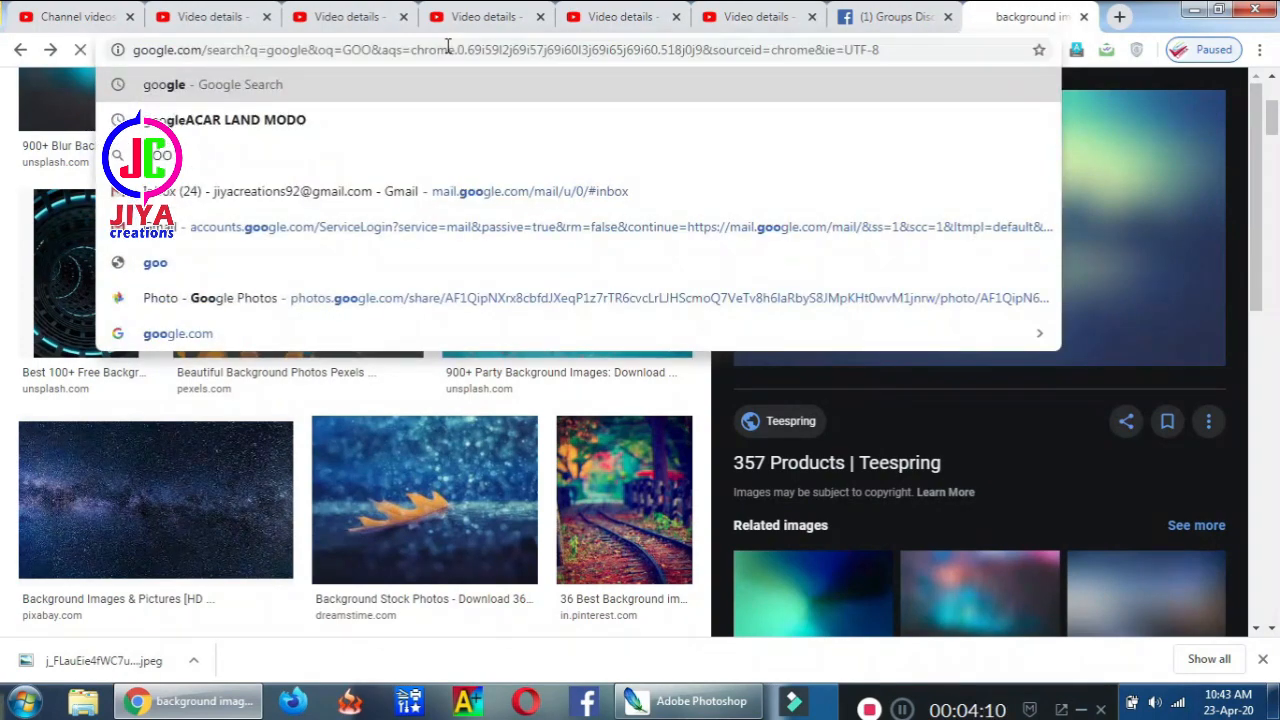
{"action": "double_click", "coordinate": [392, 115]}
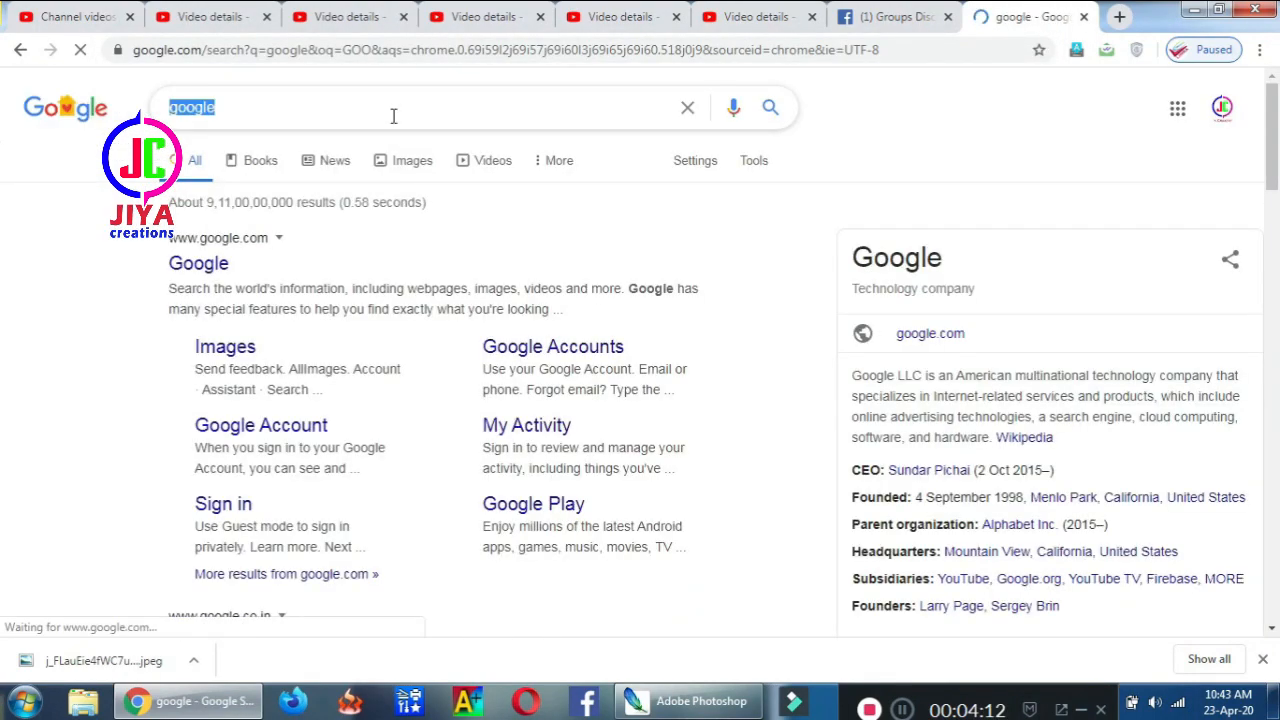
{"action": "type", "text": "TACERA"}
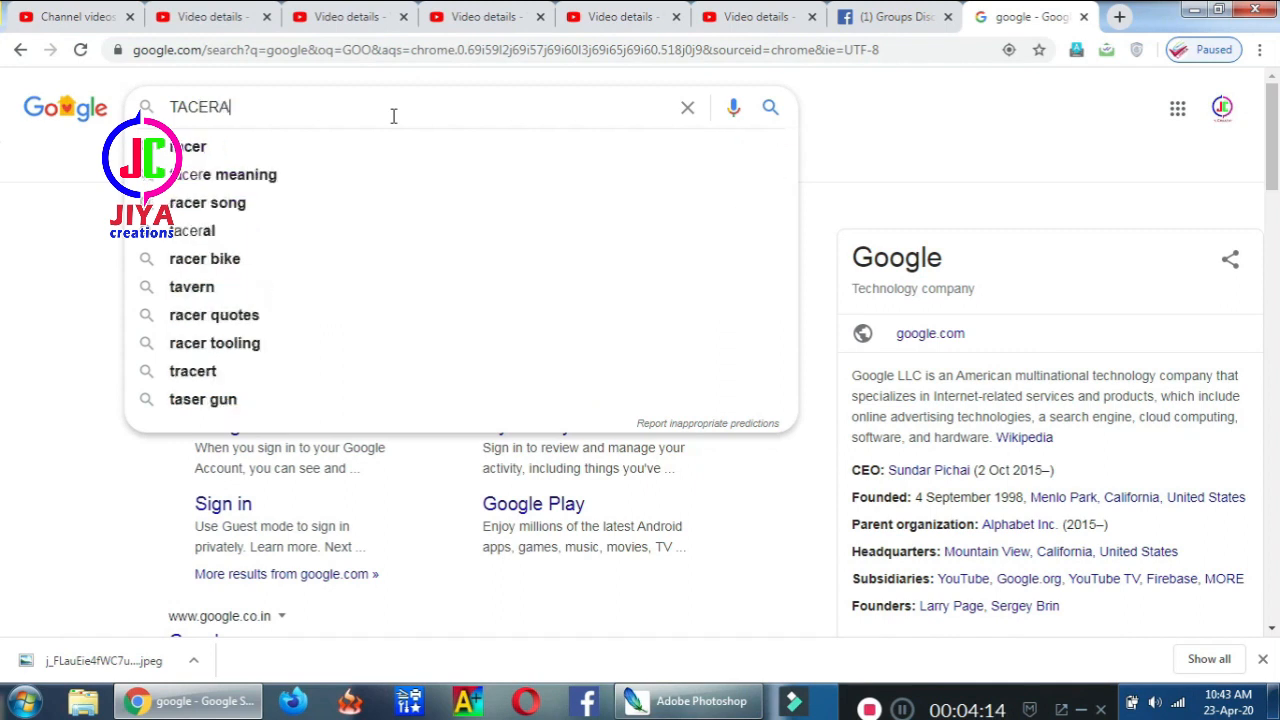
{"action": "type", "text": " PNG"}
{"action": "key", "text": "Return"}
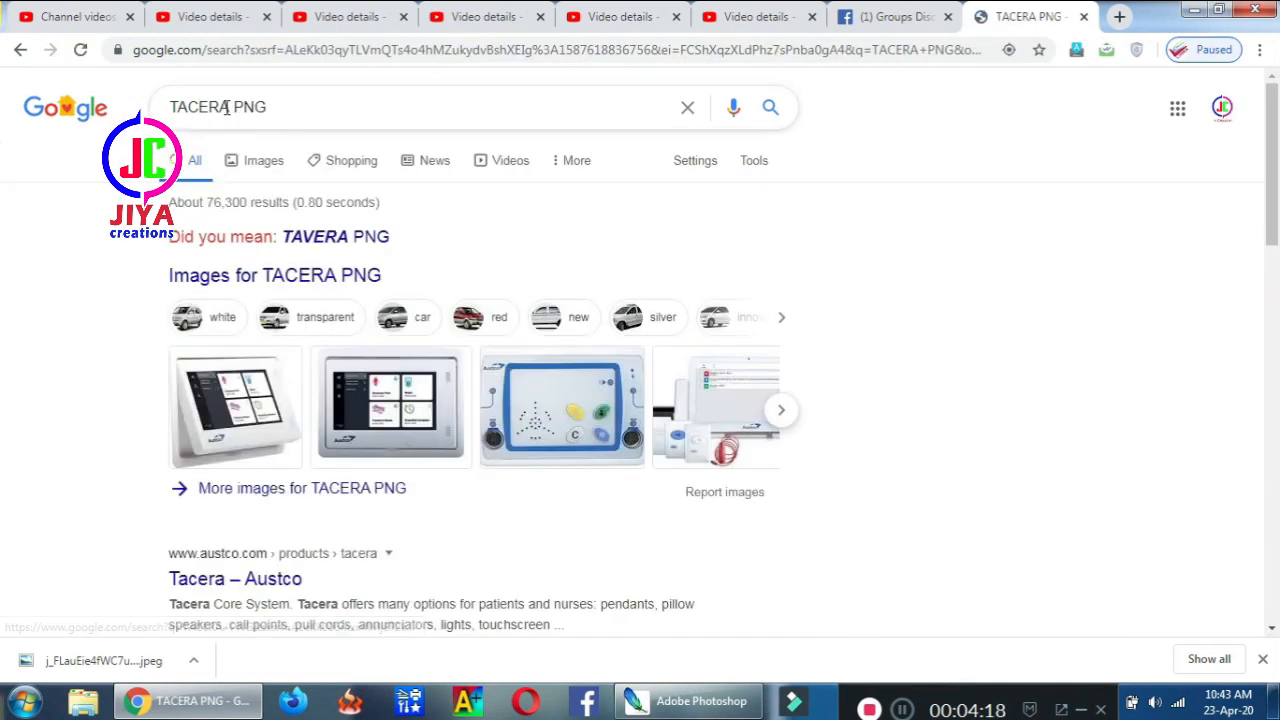
{"action": "left_click", "coordinate": [194, 104]}
{"action": "key", "text": "BackSpace"}
{"action": "type", "text": "V"}
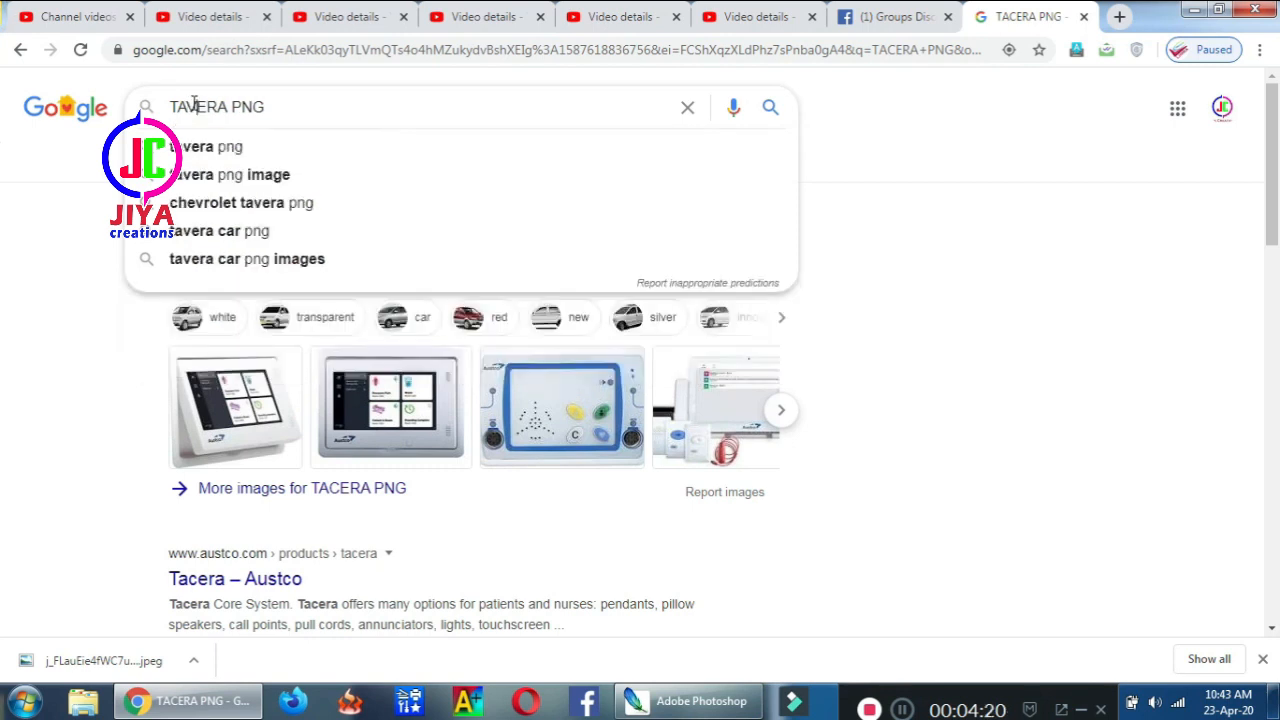
{"action": "key", "text": "Return"}
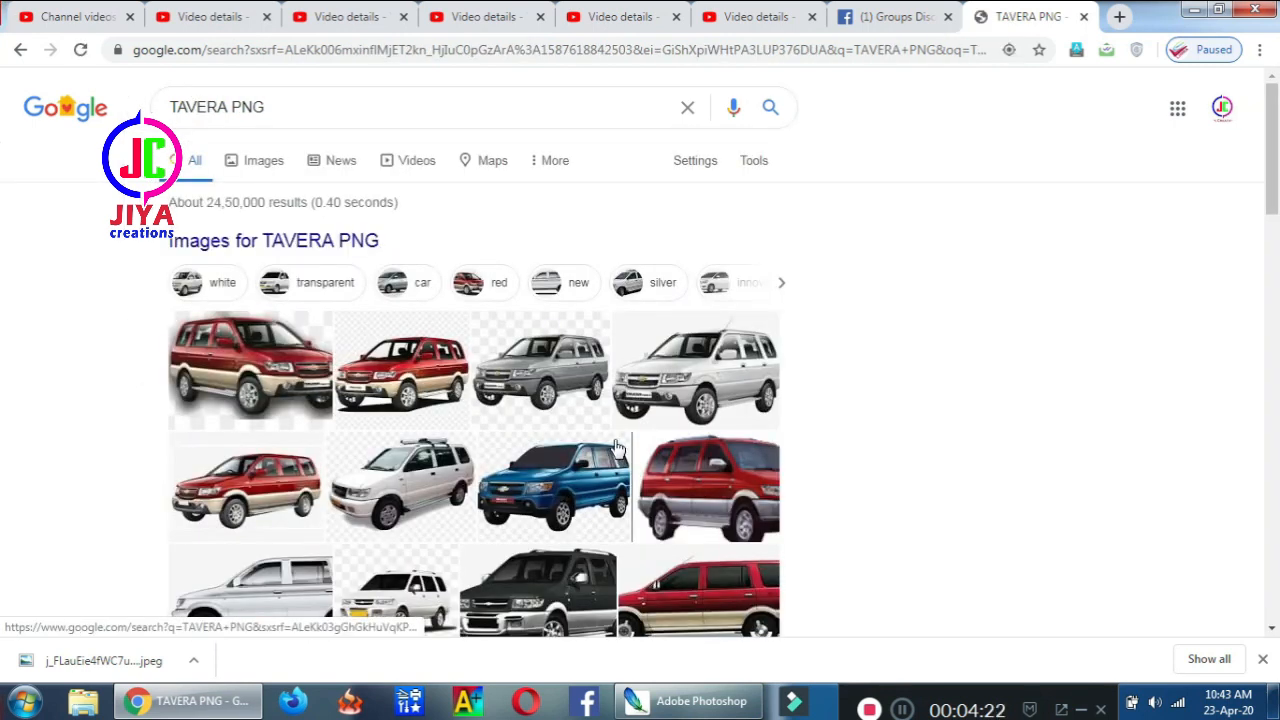
{"action": "left_click", "coordinate": [274, 163]}
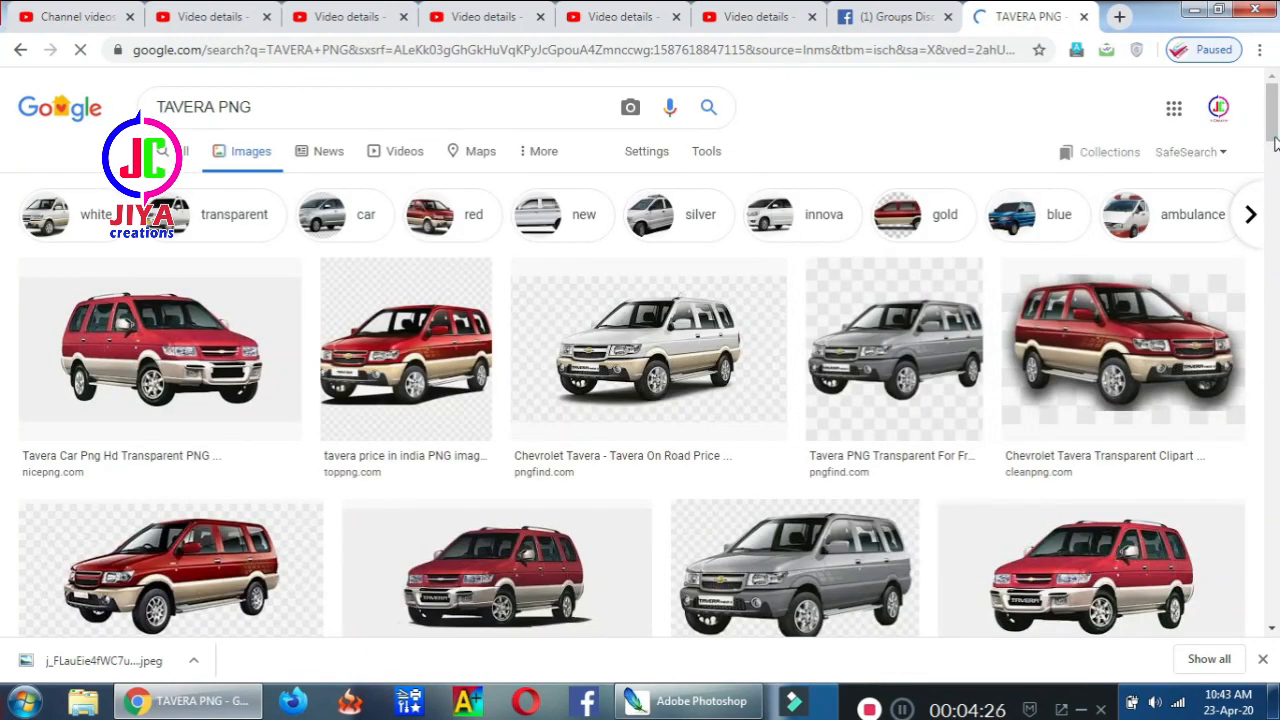
Save the red Tavera taxi PNG from the image preview to the computer
{"action": "scroll", "coordinate": [1272, 140], "scroll_direction": "down", "scroll_amount": 2}
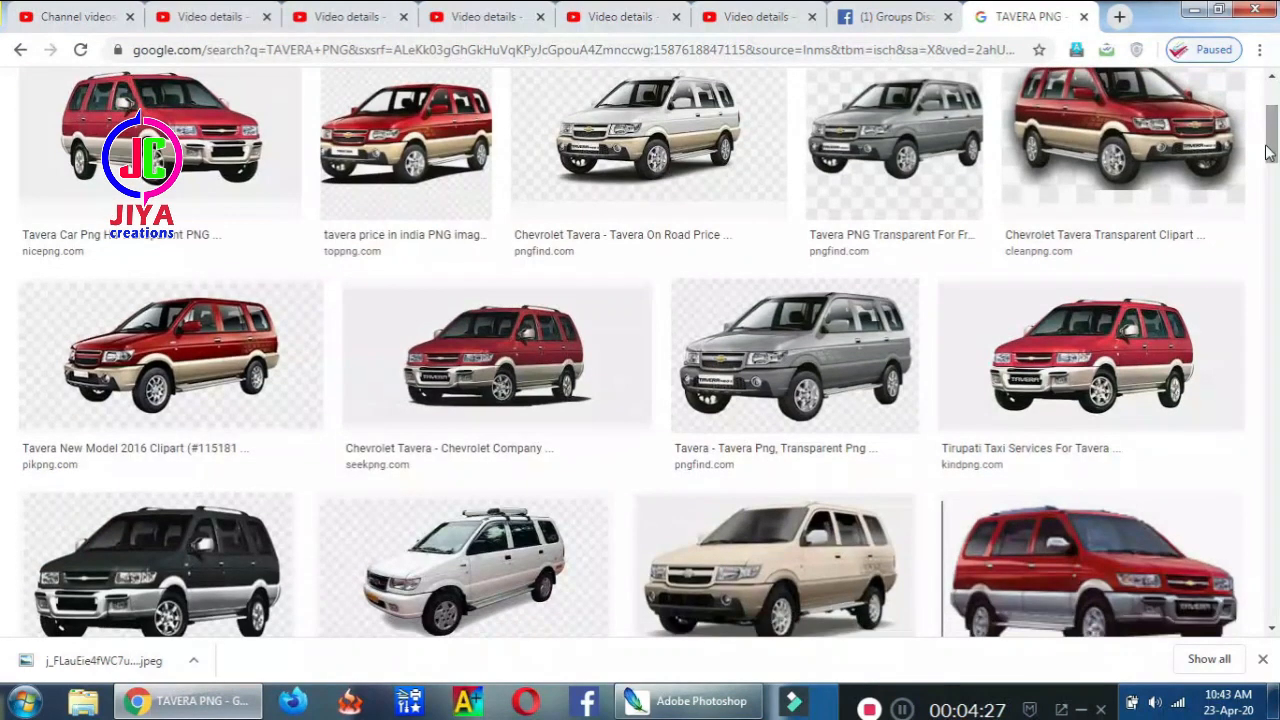
{"action": "left_click", "coordinate": [1130, 333]}
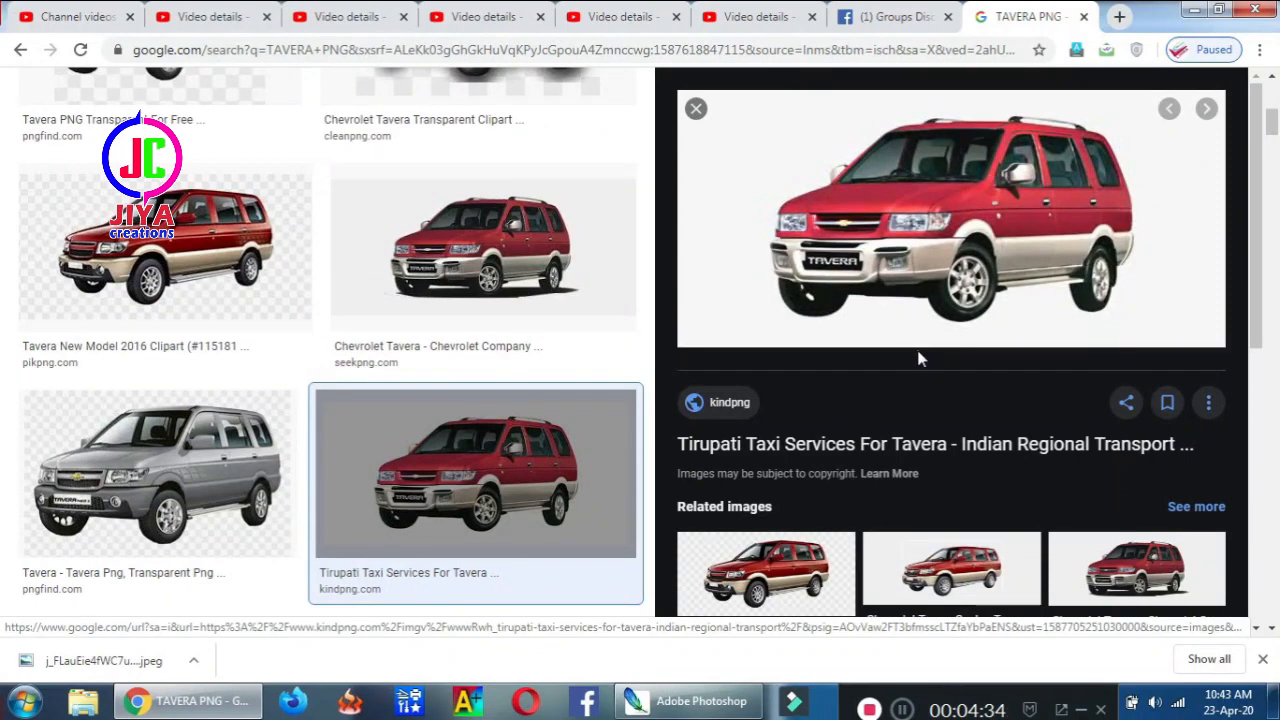
{"action": "right_click", "coordinate": [910, 205]}
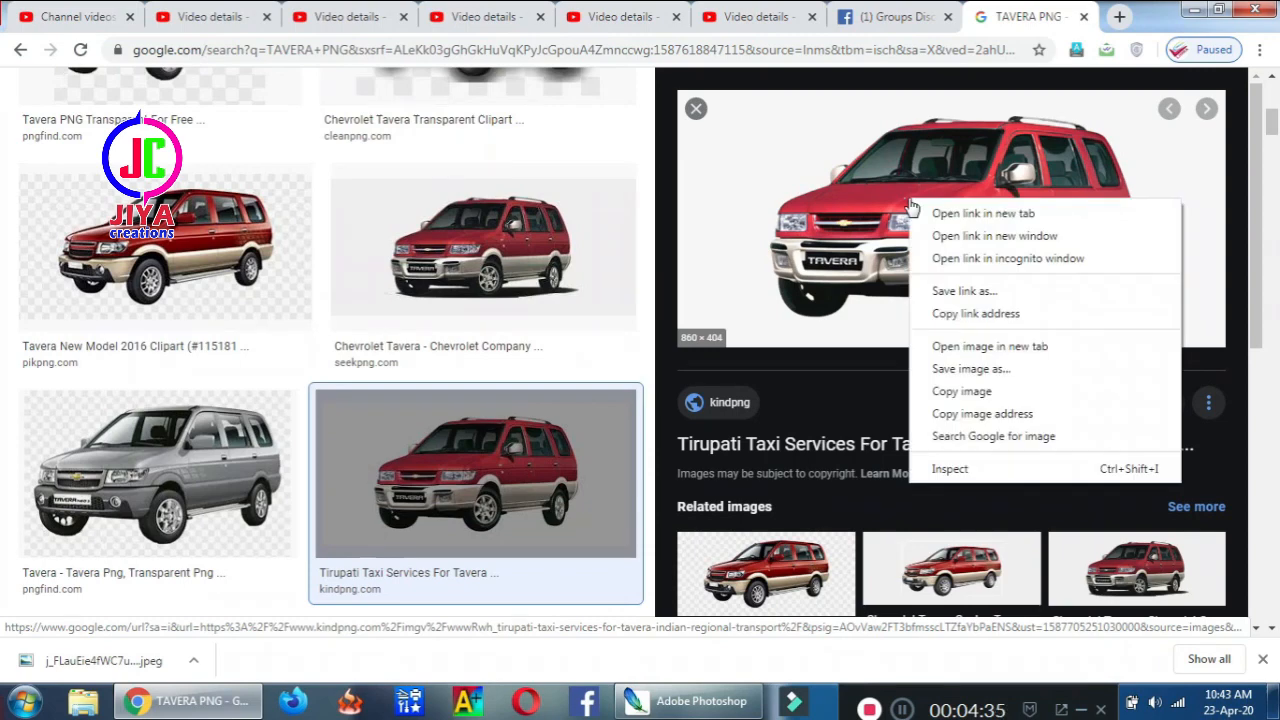
{"action": "left_click", "coordinate": [957, 366]}
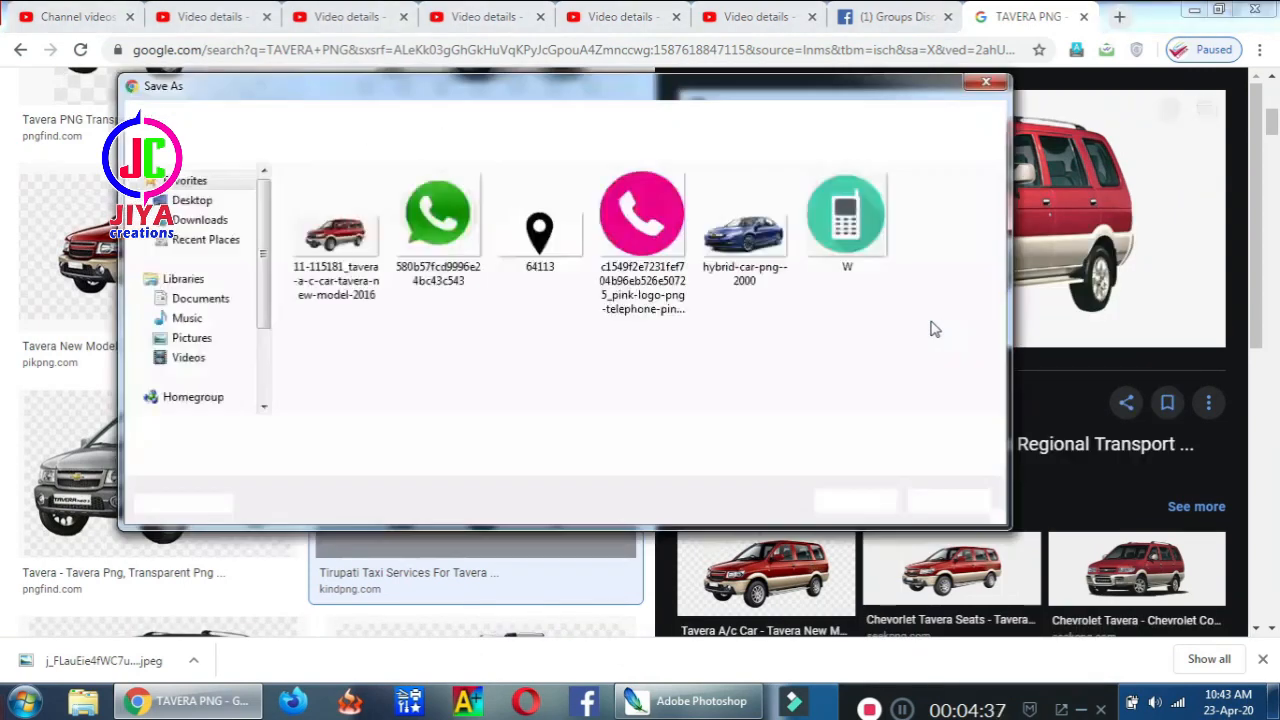
{"action": "key", "text": "Return"}
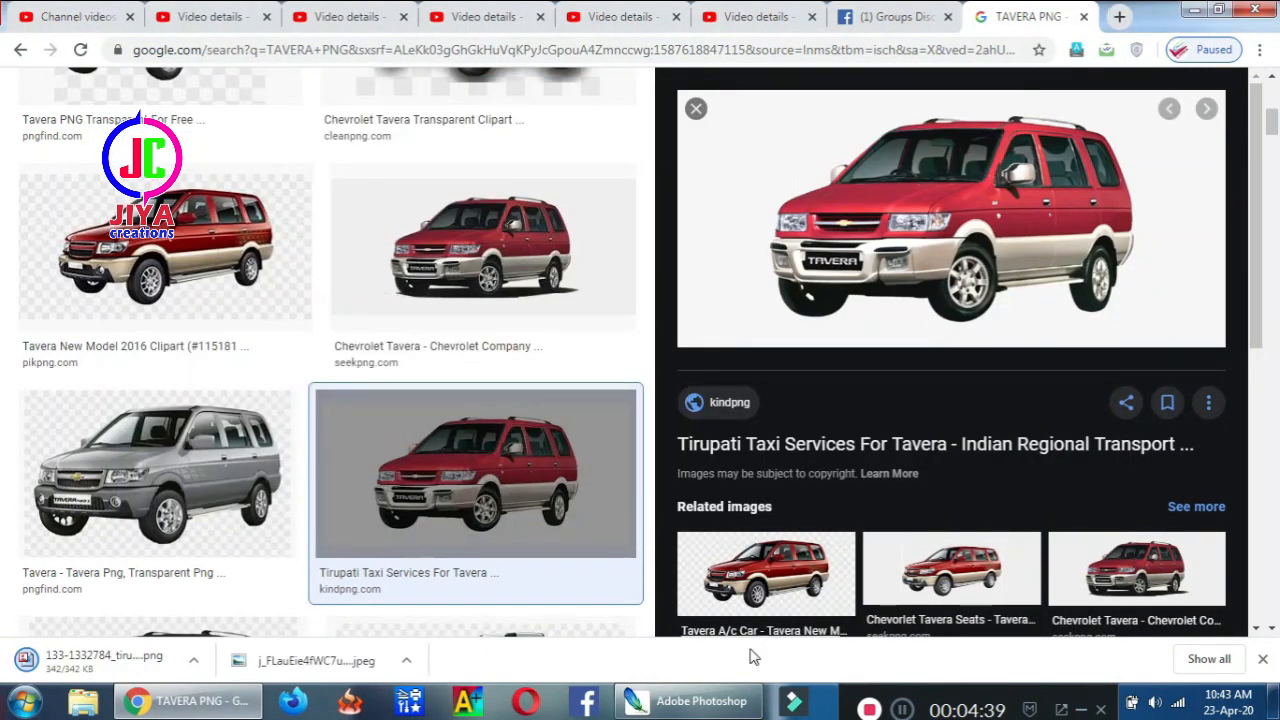
{"action": "left_click", "coordinate": [700, 700]}
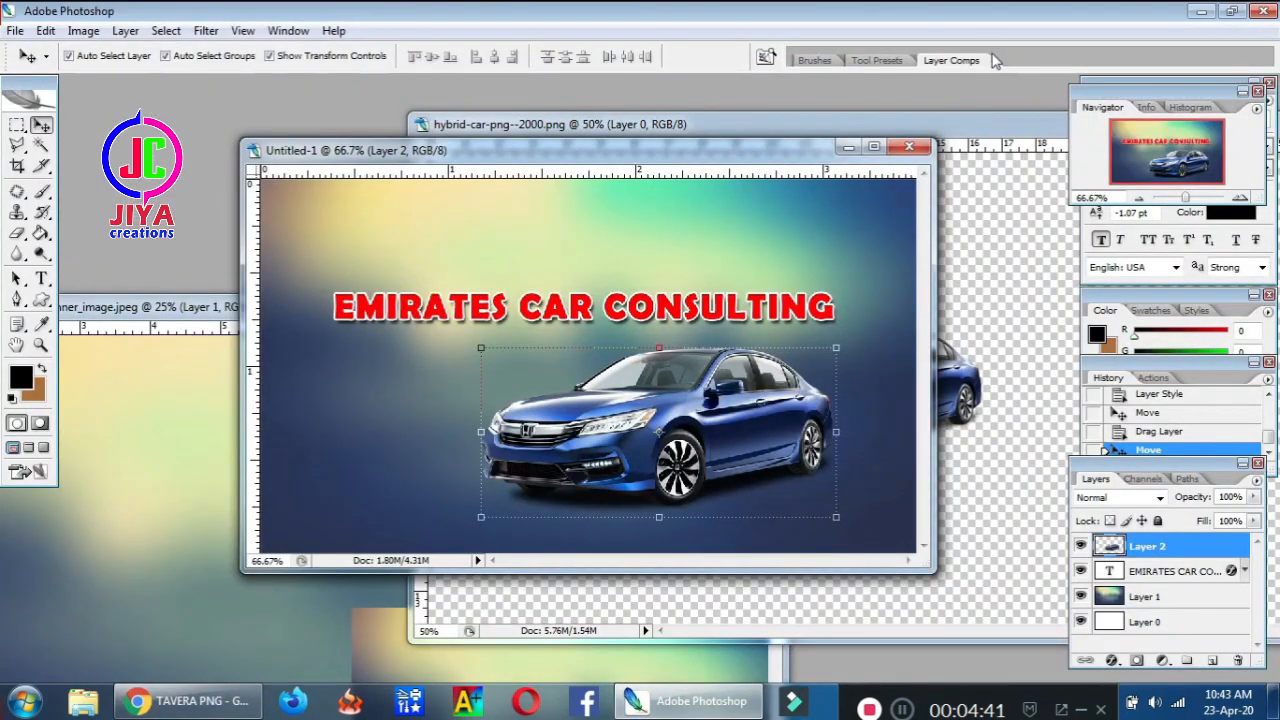
Open the Tavera PNG and delete its white background using Color Range
{"action": "key", "text": "ctrl+o"}
{"action": "left_click", "coordinate": [557, 235]}
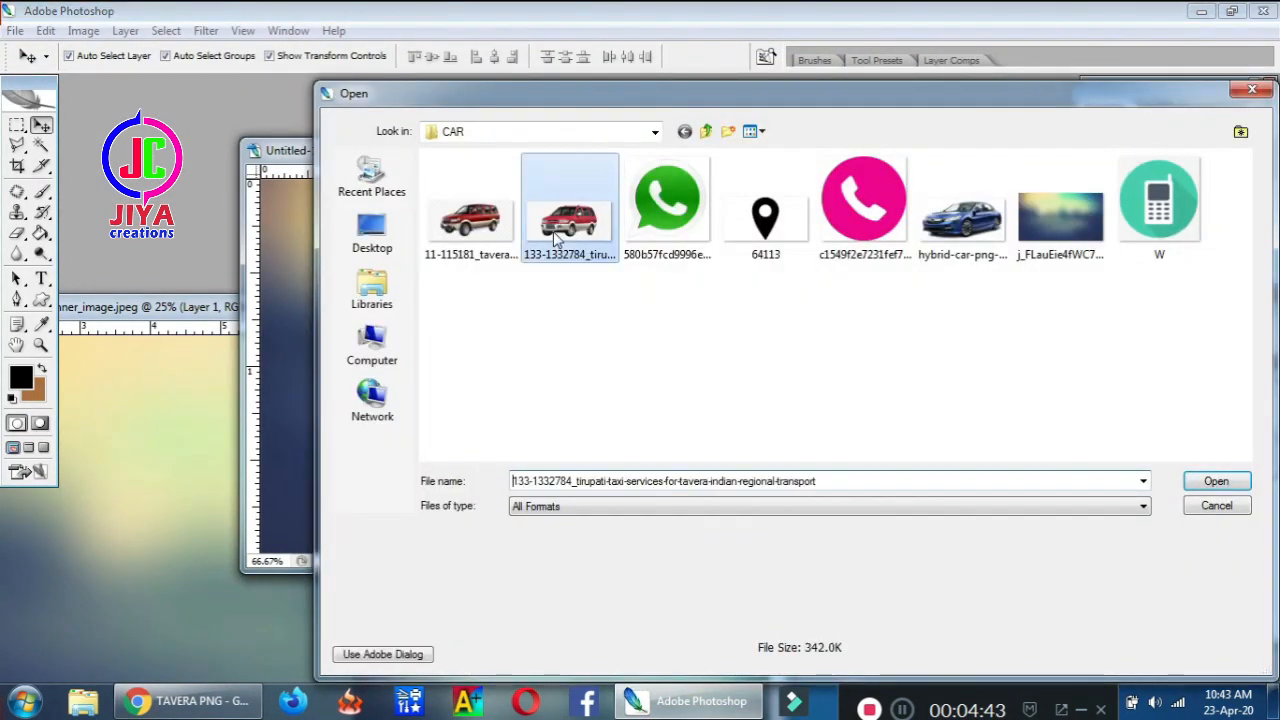
{"action": "double_click", "coordinate": [555, 233]}
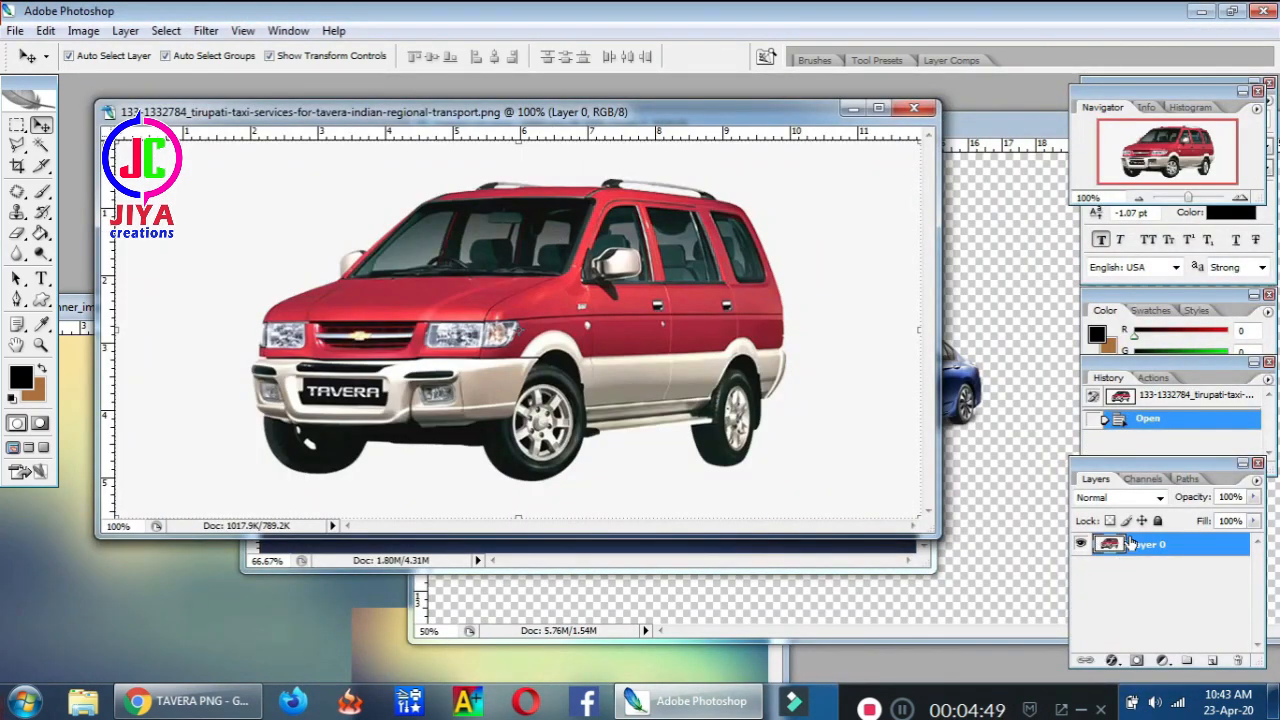
{"action": "left_click", "coordinate": [166, 31]}
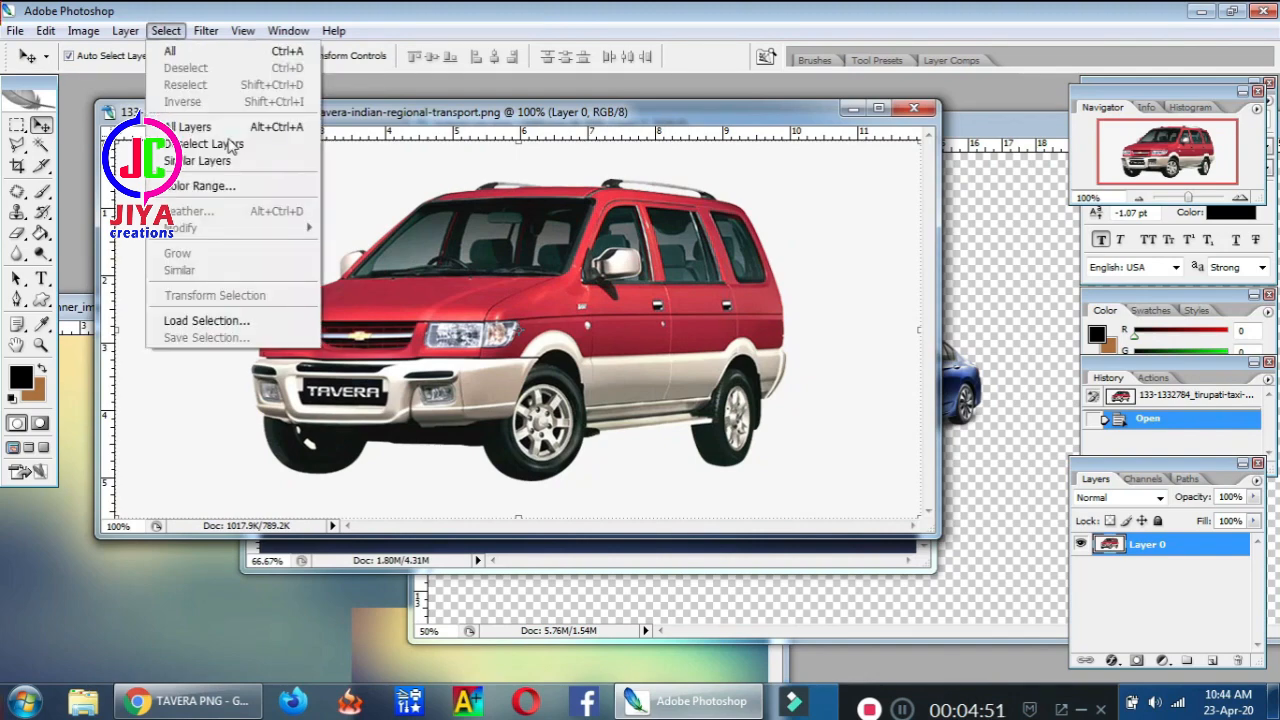
{"action": "left_click", "coordinate": [236, 188]}
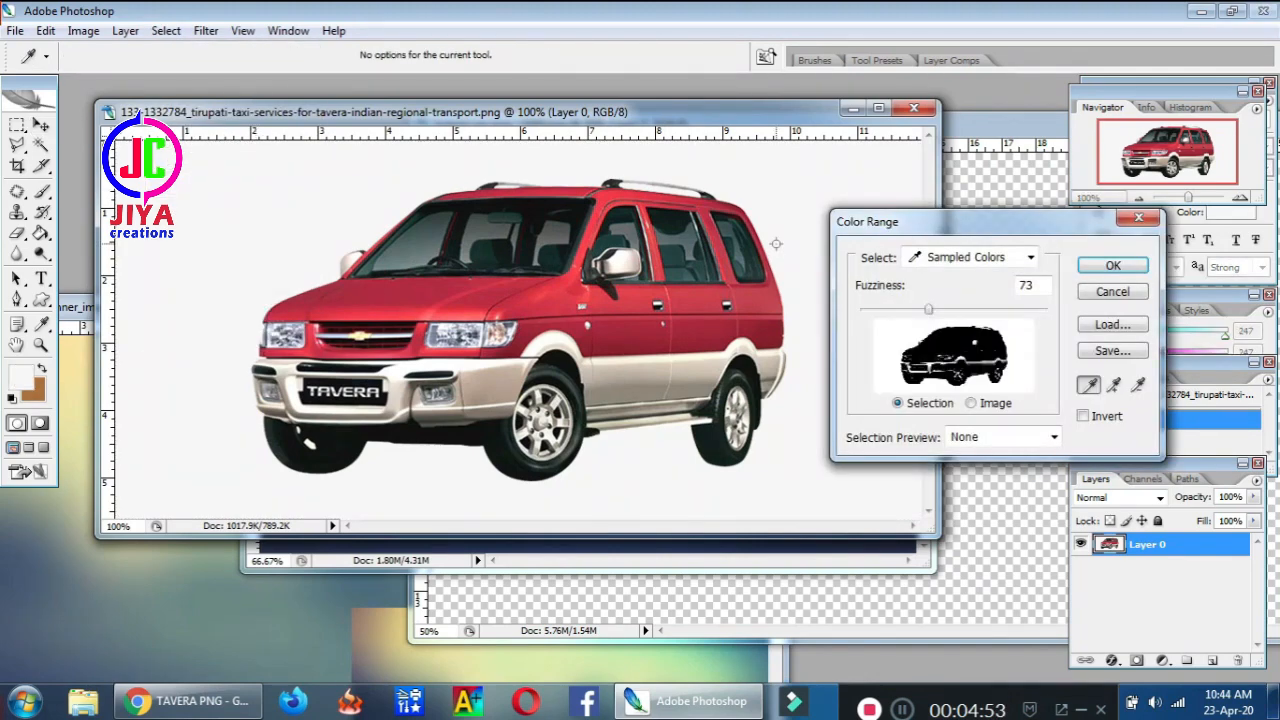
{"action": "key", "text": "Return"}
{"action": "key", "text": "Delete"}
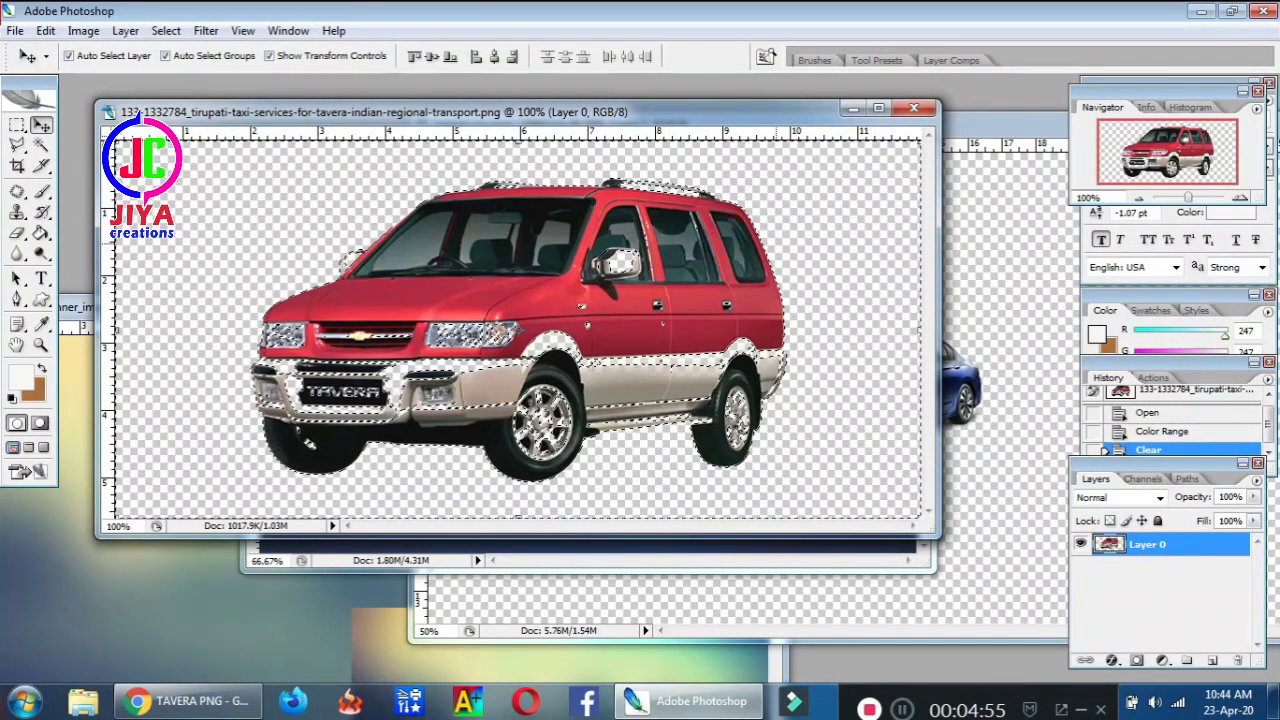
{"action": "key", "text": "ctrl+d"}
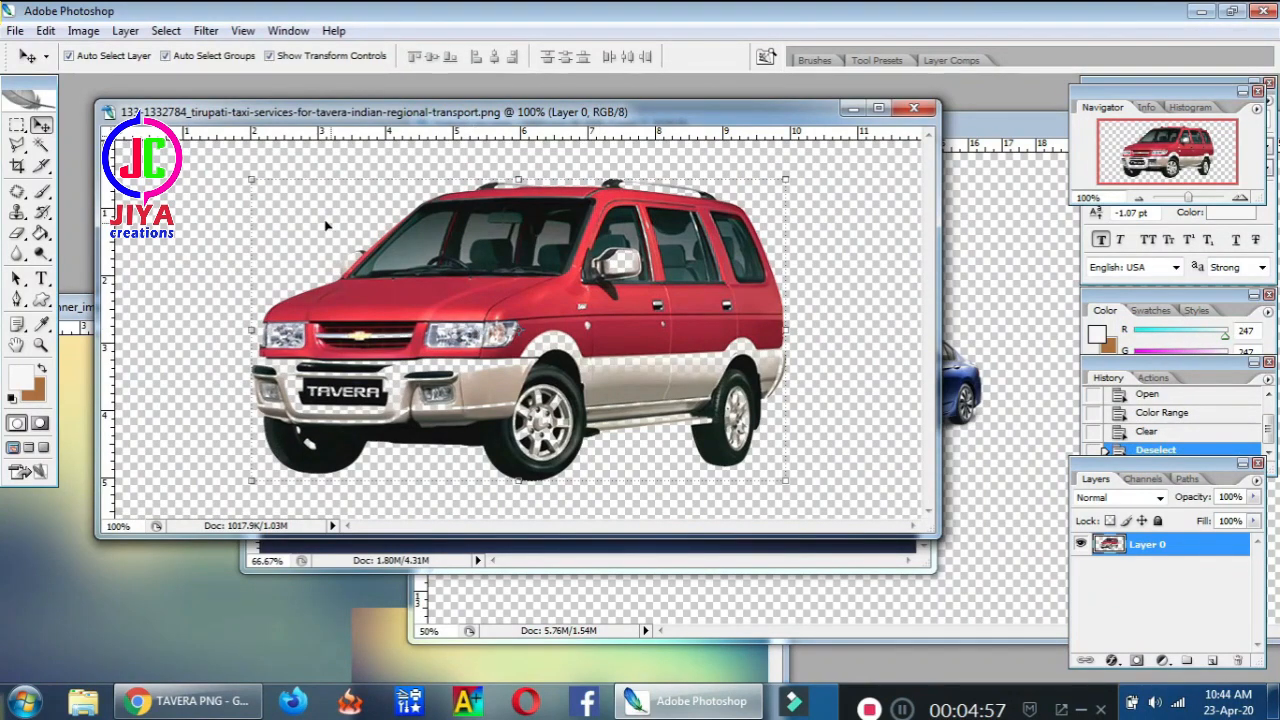
Scale the Tavera car proportionally to about 29% and move its window aside
{"action": "left_click_drag", "start_coordinate": [250, 182], "coordinate": [656, 409]}
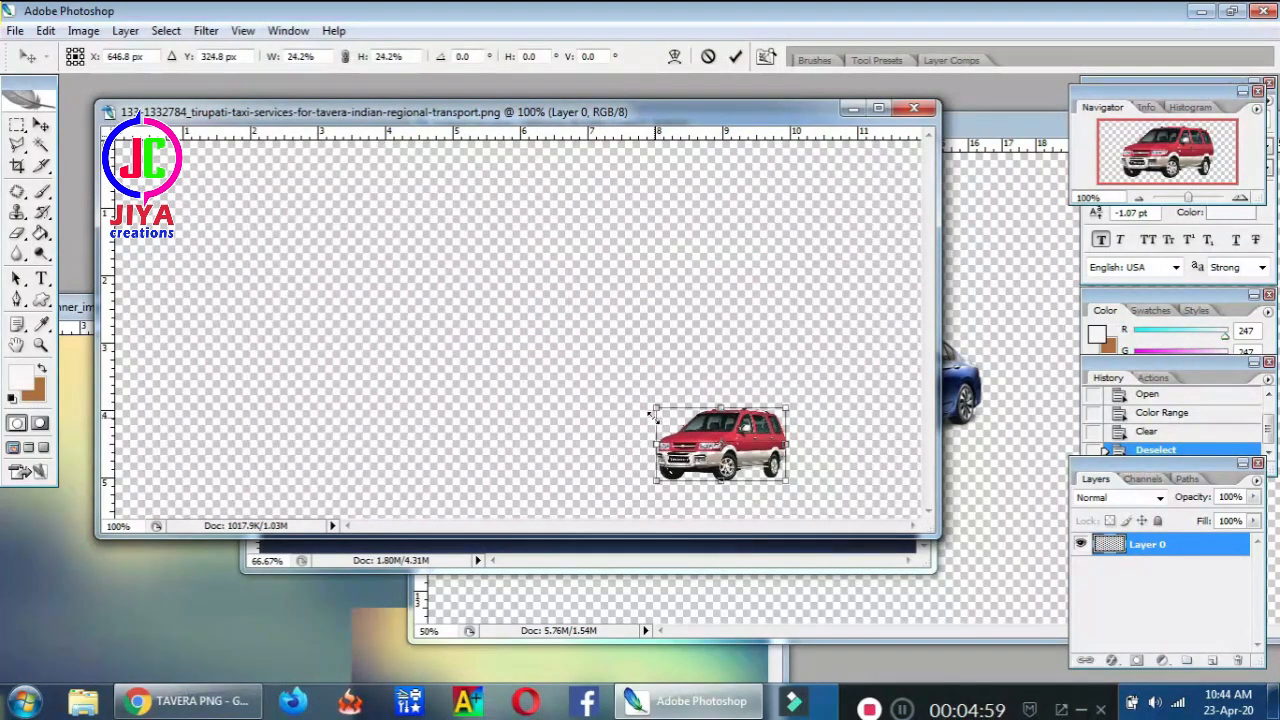
{"action": "left_click_drag", "start_coordinate": [786, 444], "coordinate": [758, 444]}
{"action": "key", "text": "Return"}
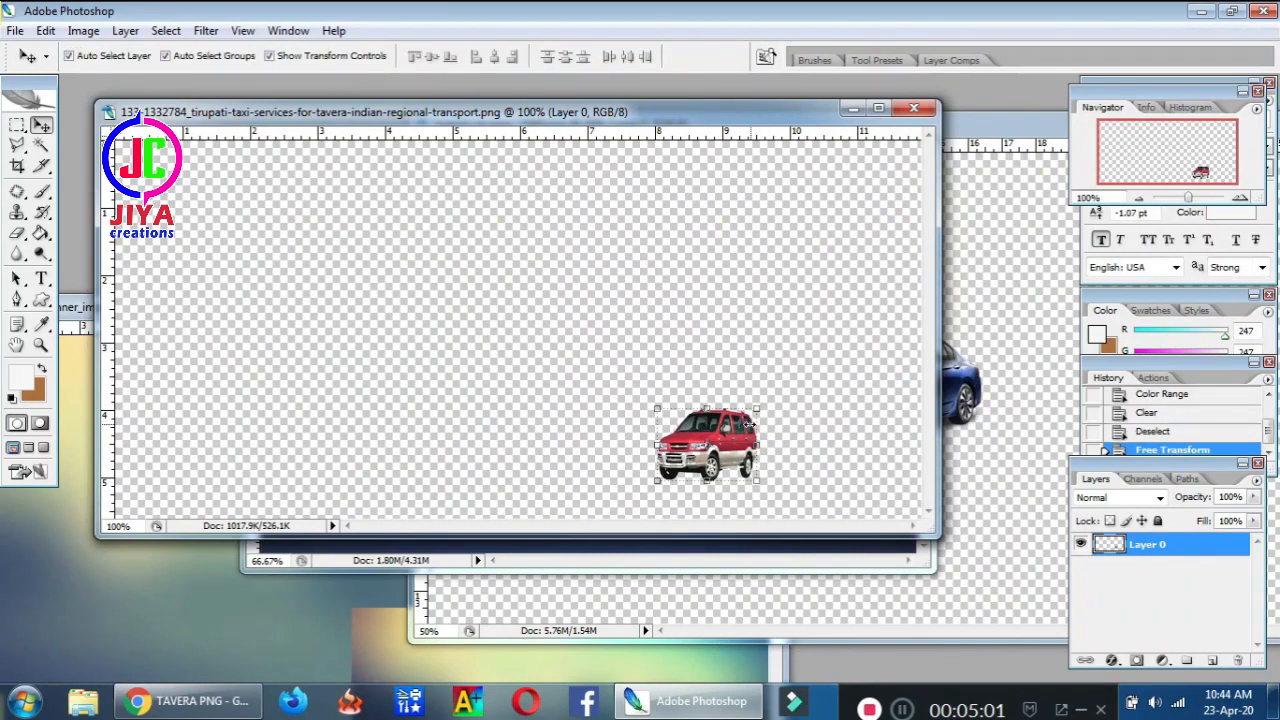
{"action": "key", "text": "ctrl+z"}
{"action": "key", "text": "ctrl+t"}
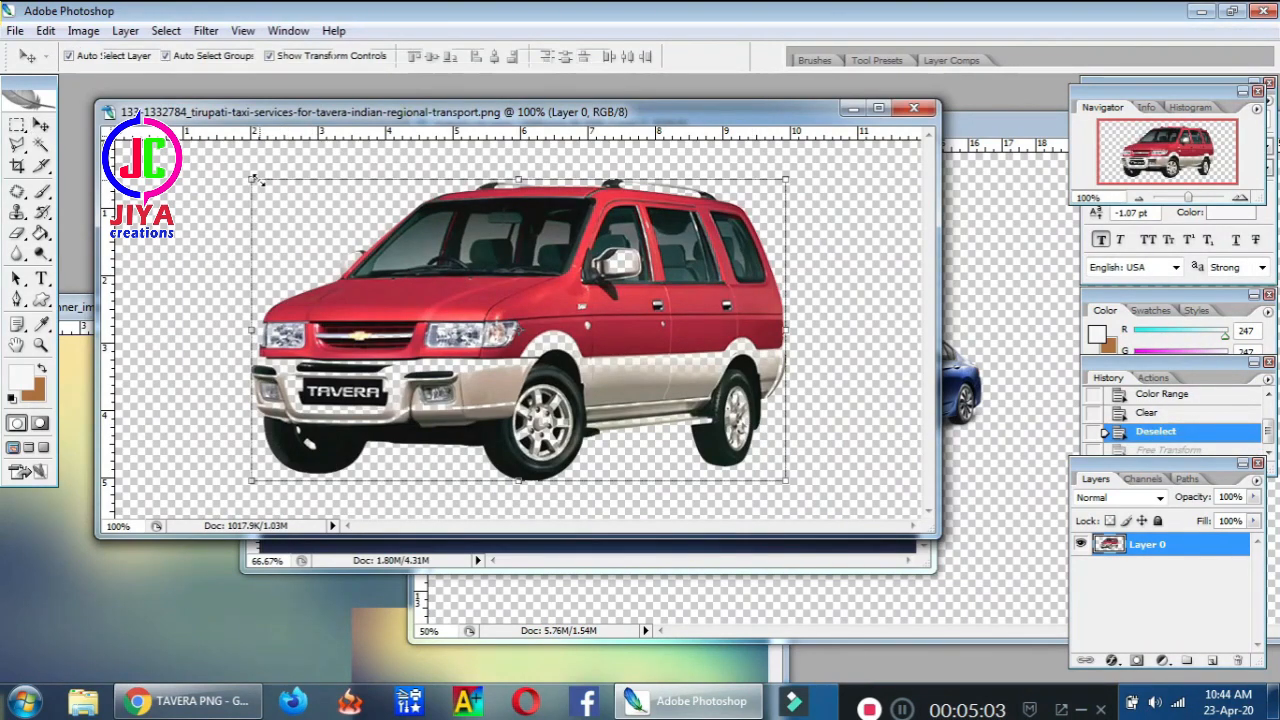
{"action": "left_click_drag", "start_coordinate": [252, 180], "coordinate": [633, 397]}
{"action": "key", "text": "Return"}
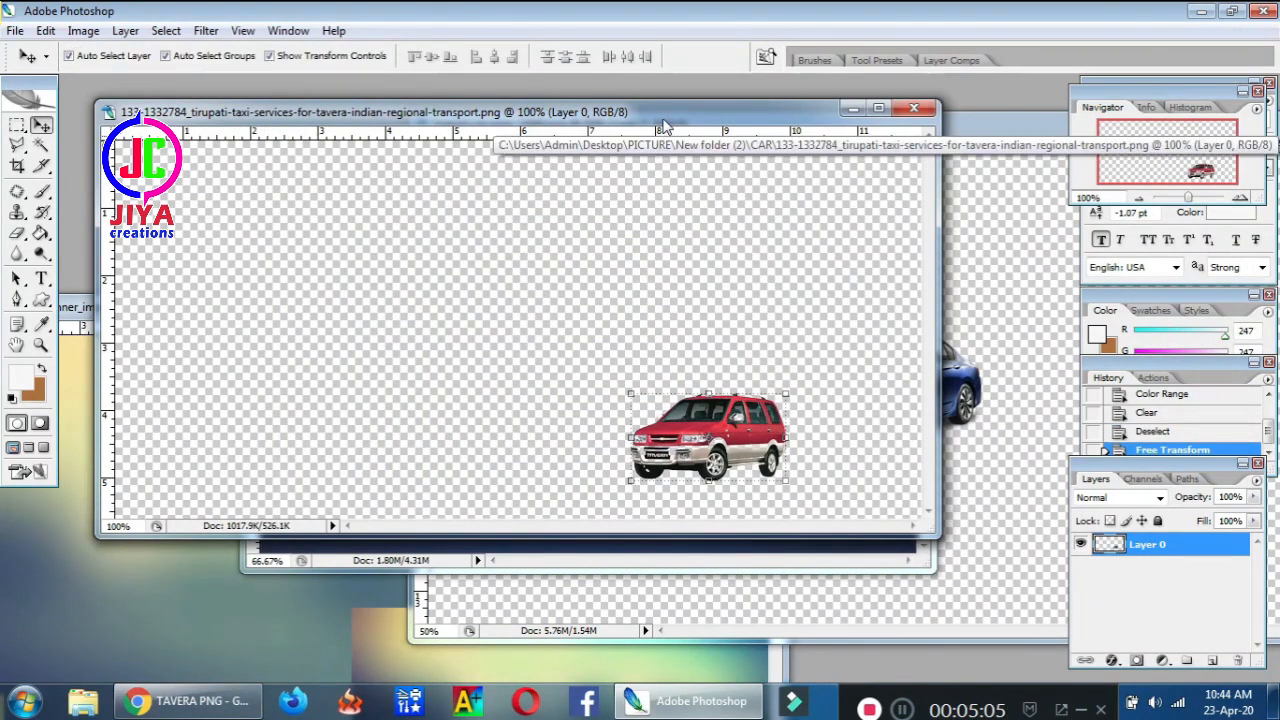
{"action": "left_click_drag", "start_coordinate": [638, 104], "coordinate": [526, 342]}
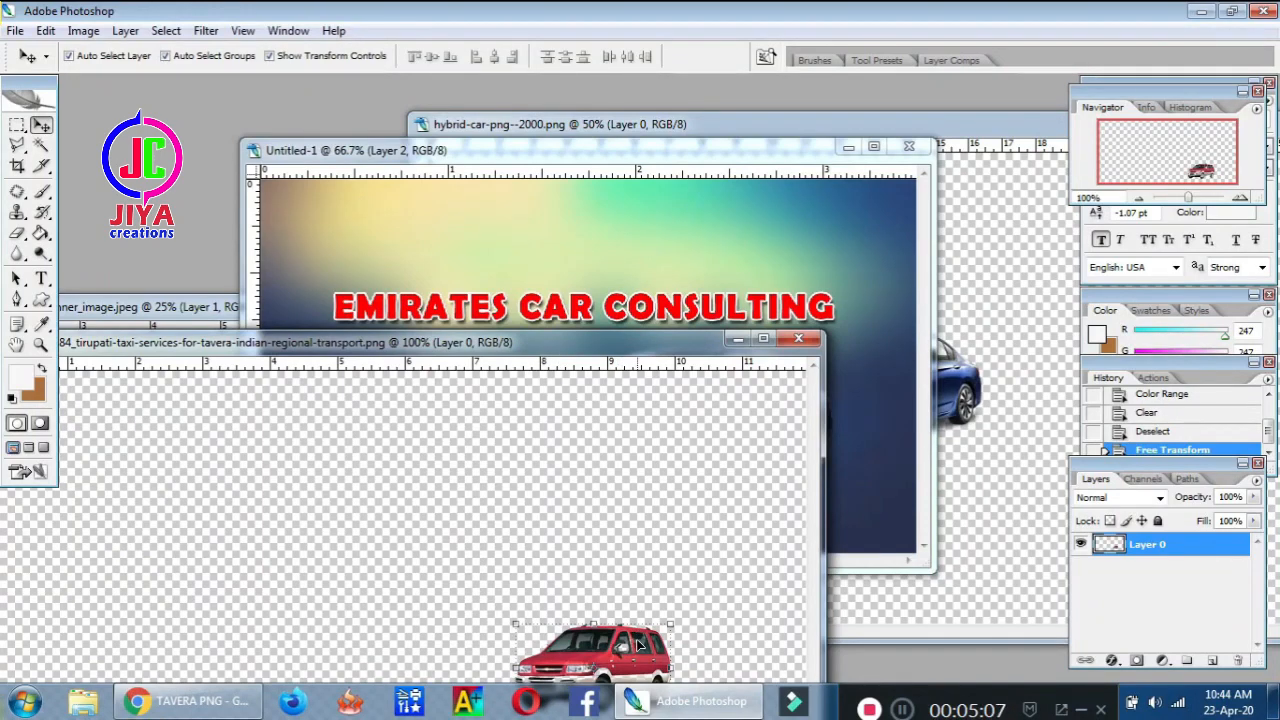
Place the red Tavera into the maximized banner as Layer 3, enlarged to about 212%
{"action": "left_click_drag", "start_coordinate": [667, 602], "coordinate": [880, 388]}
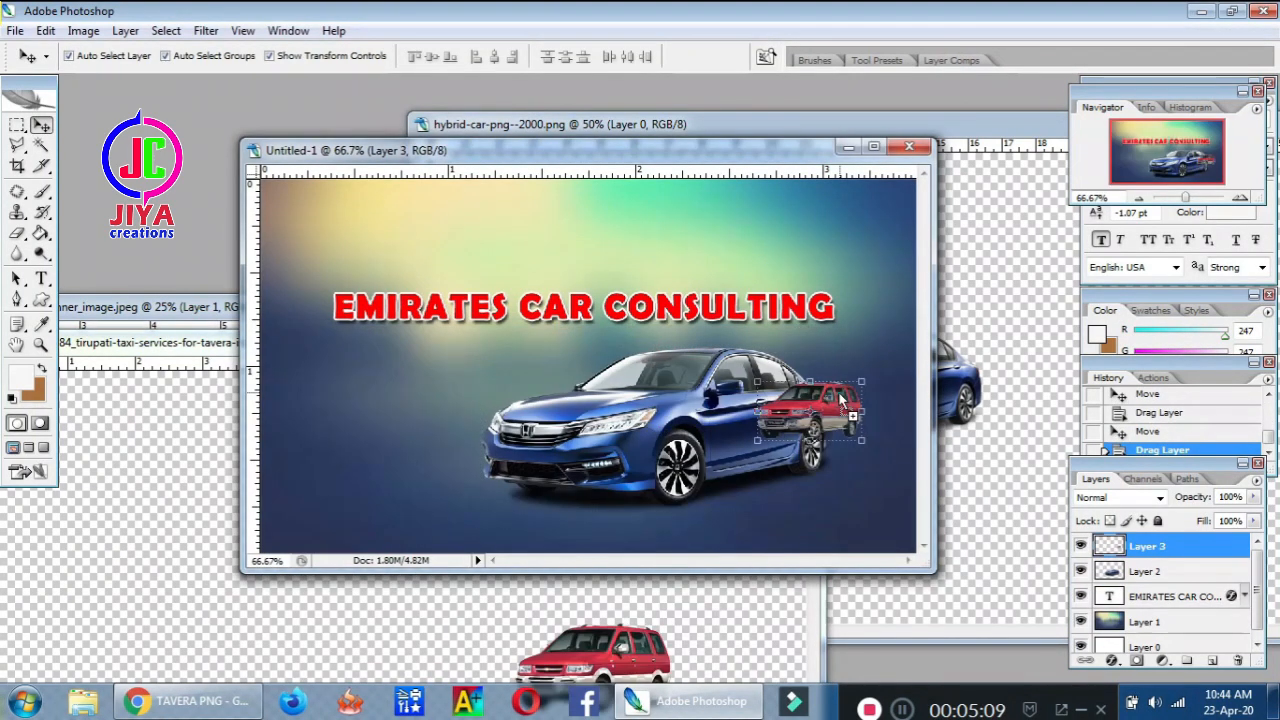
{"action": "left_click", "coordinate": [874, 150]}
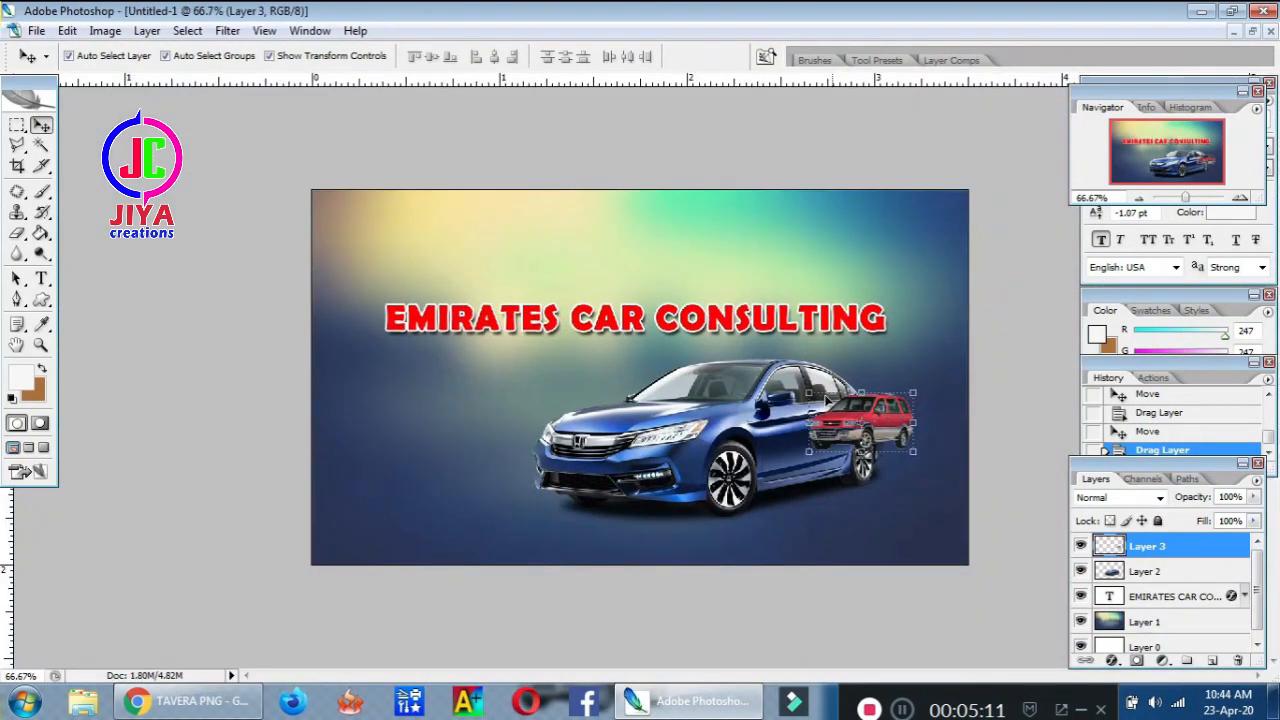
{"action": "left_click_drag", "start_coordinate": [809, 392], "coordinate": [692, 328]}
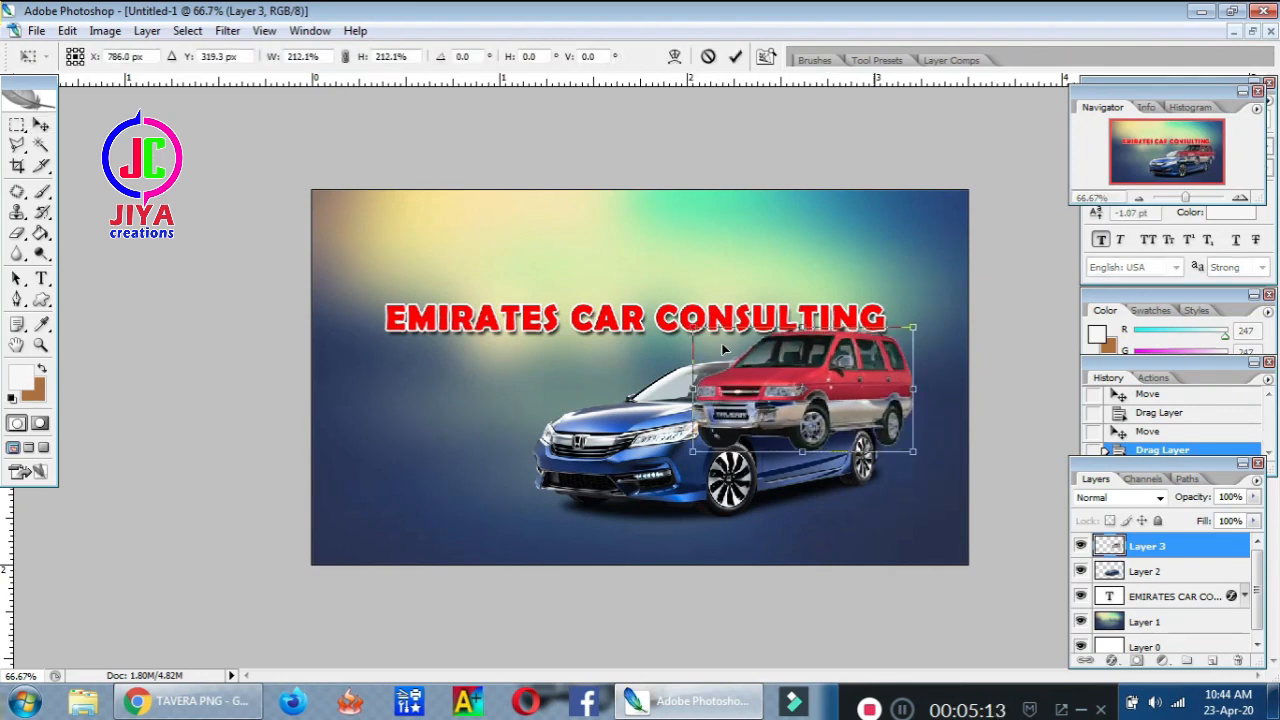
{"action": "key", "text": "Return"}
Shrink the blue car and move it to the left beside the red car
{"action": "left_click", "coordinate": [597, 455]}
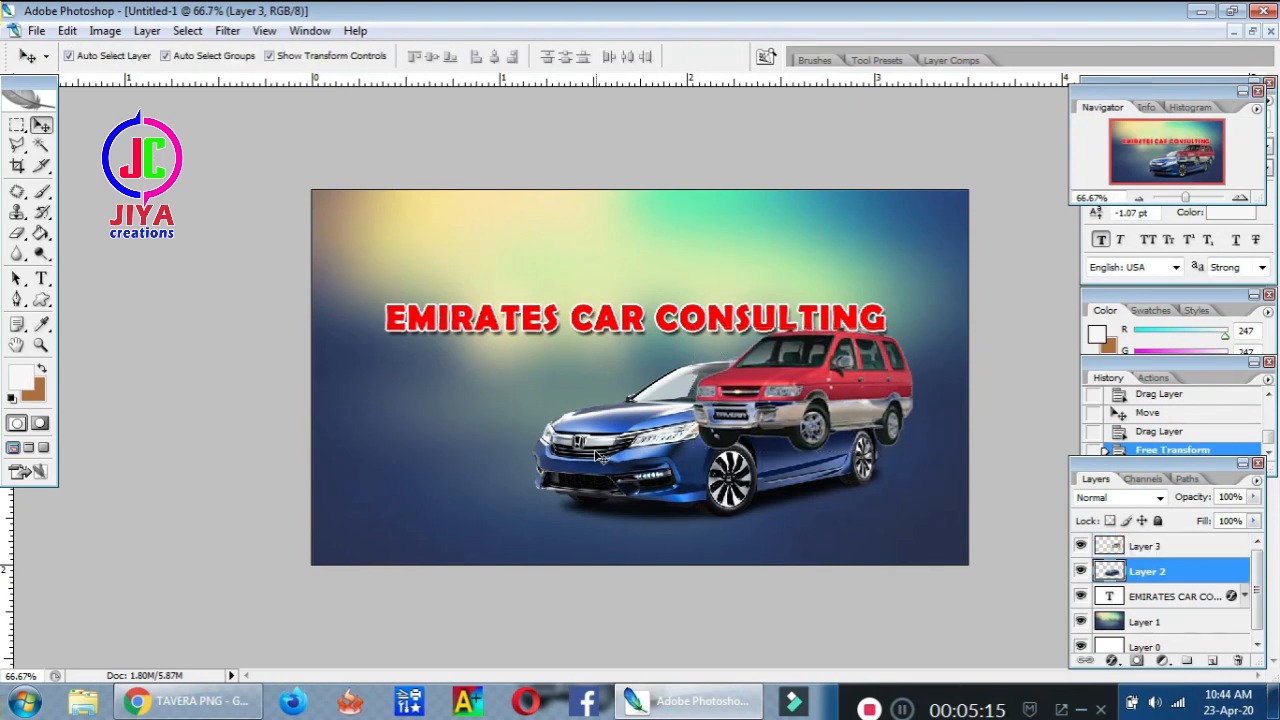
{"action": "left_click_drag", "start_coordinate": [620, 455], "coordinate": [427, 432]}
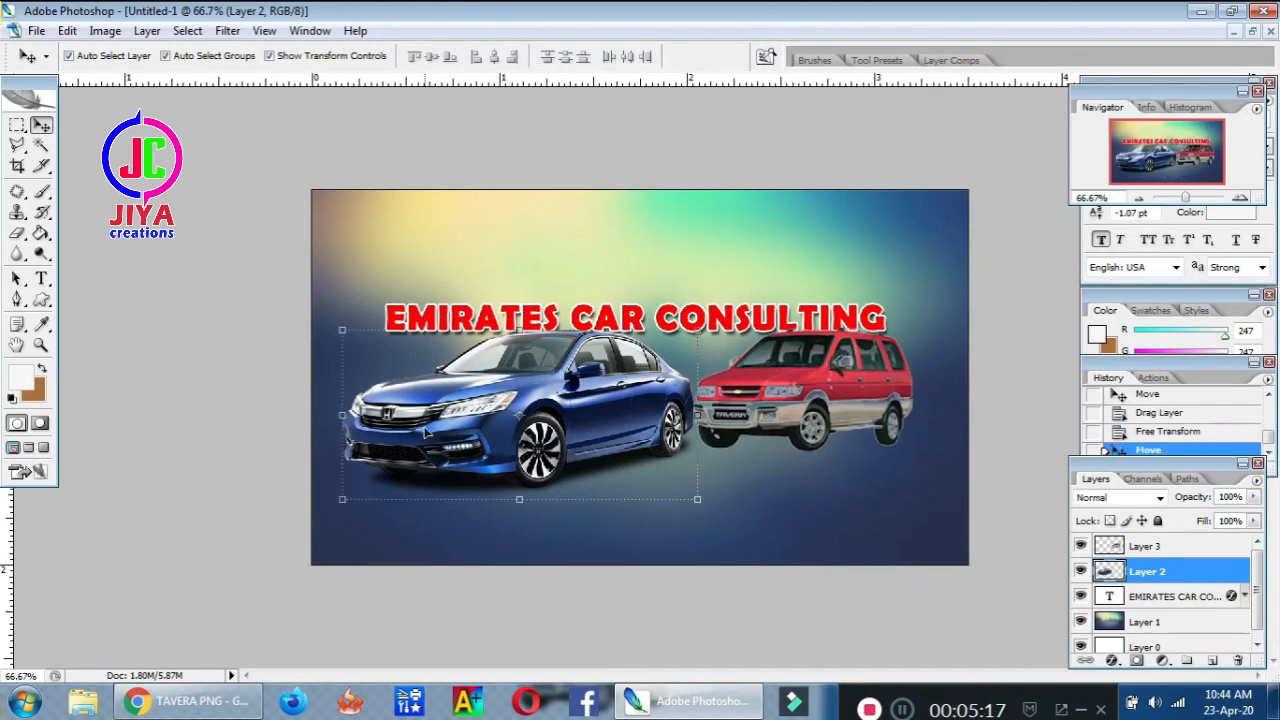
{"action": "left_click_drag", "start_coordinate": [697, 329], "coordinate": [593, 380]}
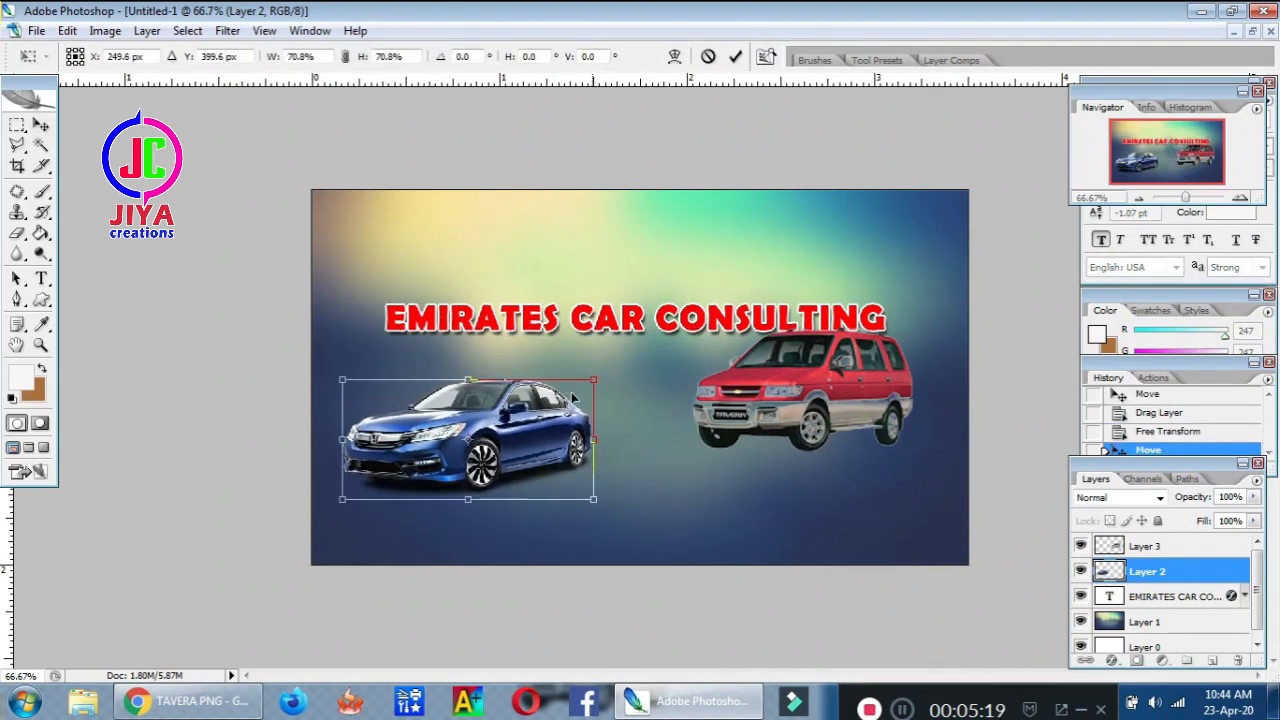
{"action": "key", "text": "Return"}
{"action": "left_click_drag", "start_coordinate": [538, 434], "coordinate": [526, 412]}
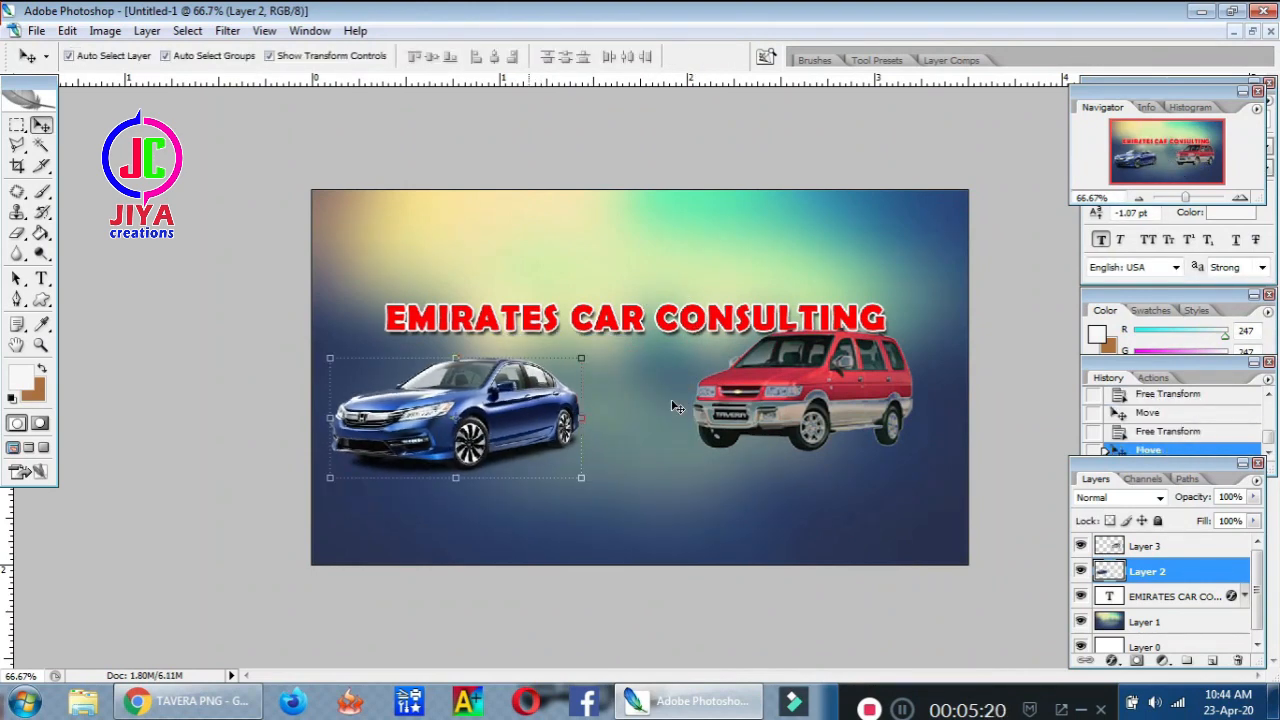
Undo an accidental background shift and move the red Tavera toward the banner's right edge
{"action": "left_click", "coordinate": [798, 392]}
{"action": "left_click_drag", "start_coordinate": [798, 392], "coordinate": [856, 405]}
{"action": "key", "text": "ctrl+z"}
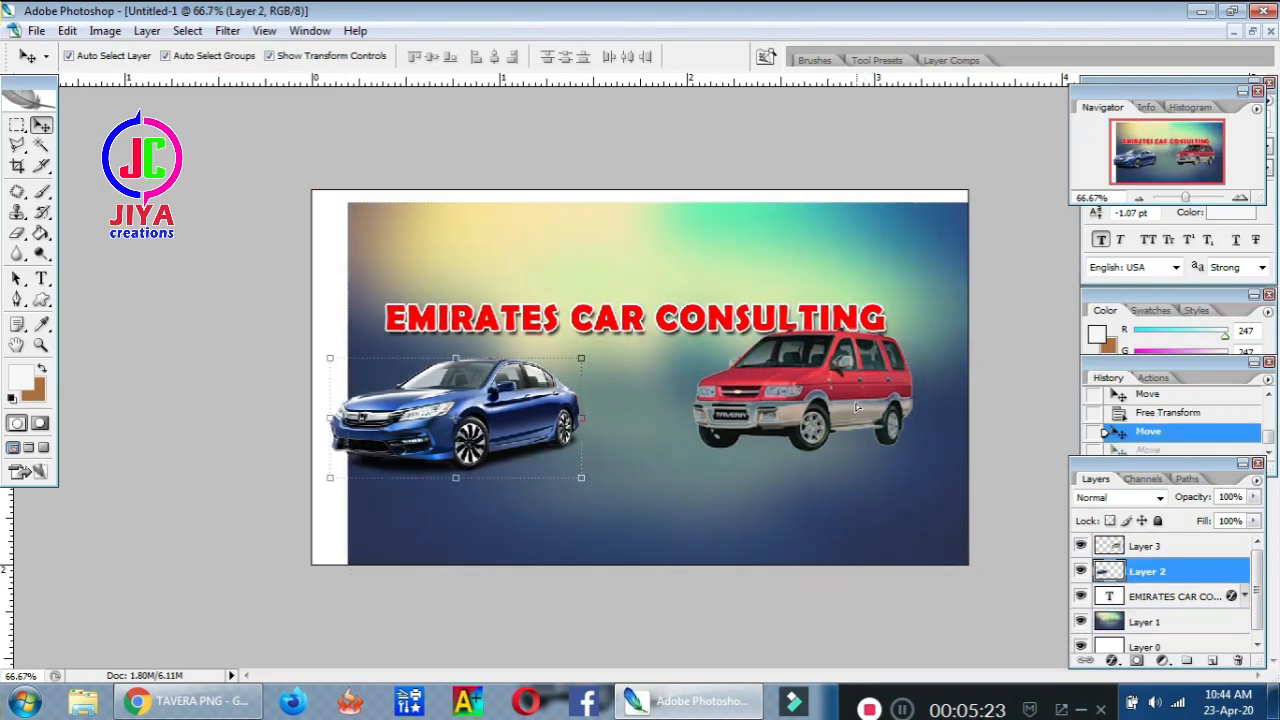
{"action": "left_click", "coordinate": [866, 403]}
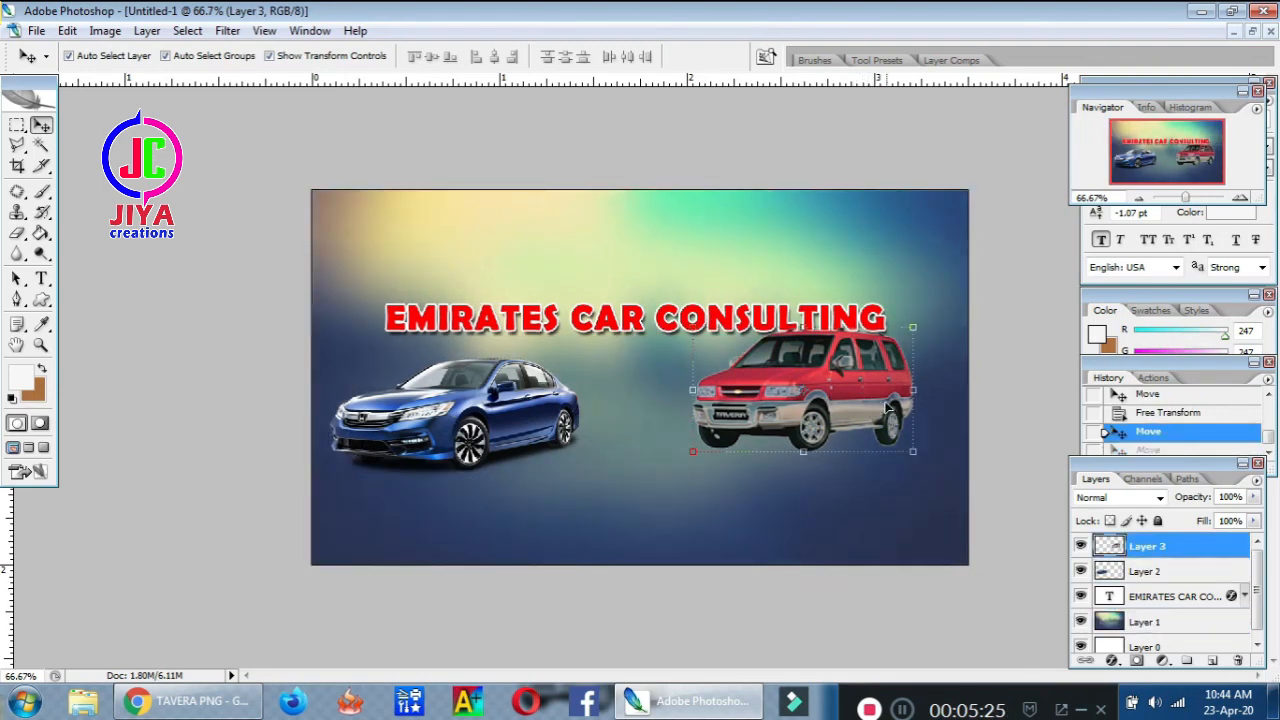
{"action": "left_click", "coordinate": [911, 424]}
{"action": "left_click", "coordinate": [898, 382]}
{"action": "left_click_drag", "start_coordinate": [902, 405], "coordinate": [948, 435]}
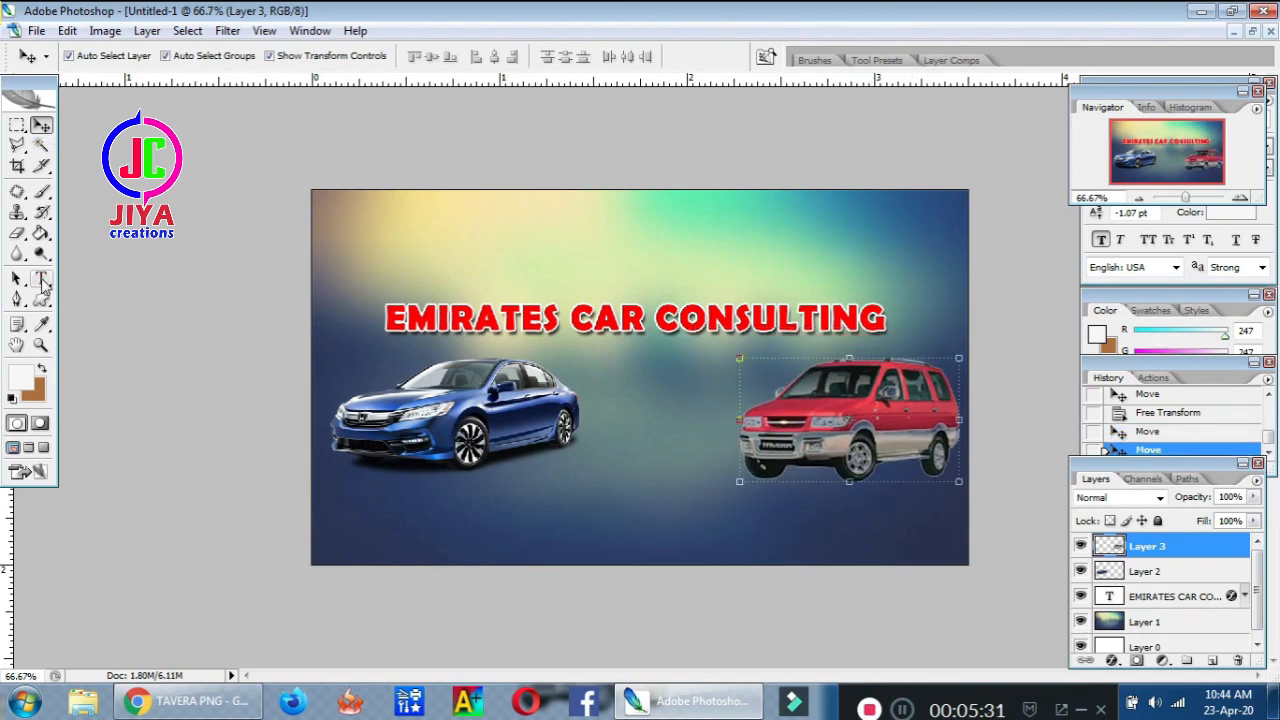
{"action": "left_click", "coordinate": [42, 282]}
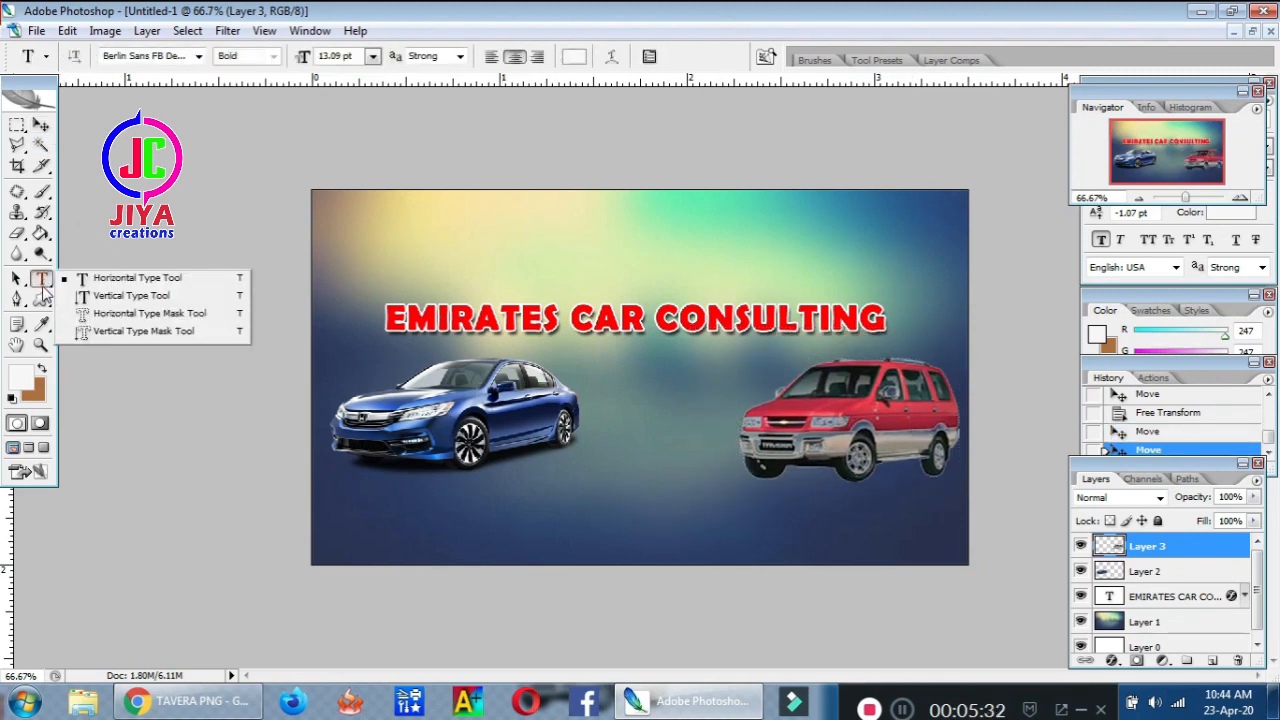
Set the text colour to magenta and type the phone number at the banner's upper left
{"action": "left_click", "coordinate": [24, 378]}
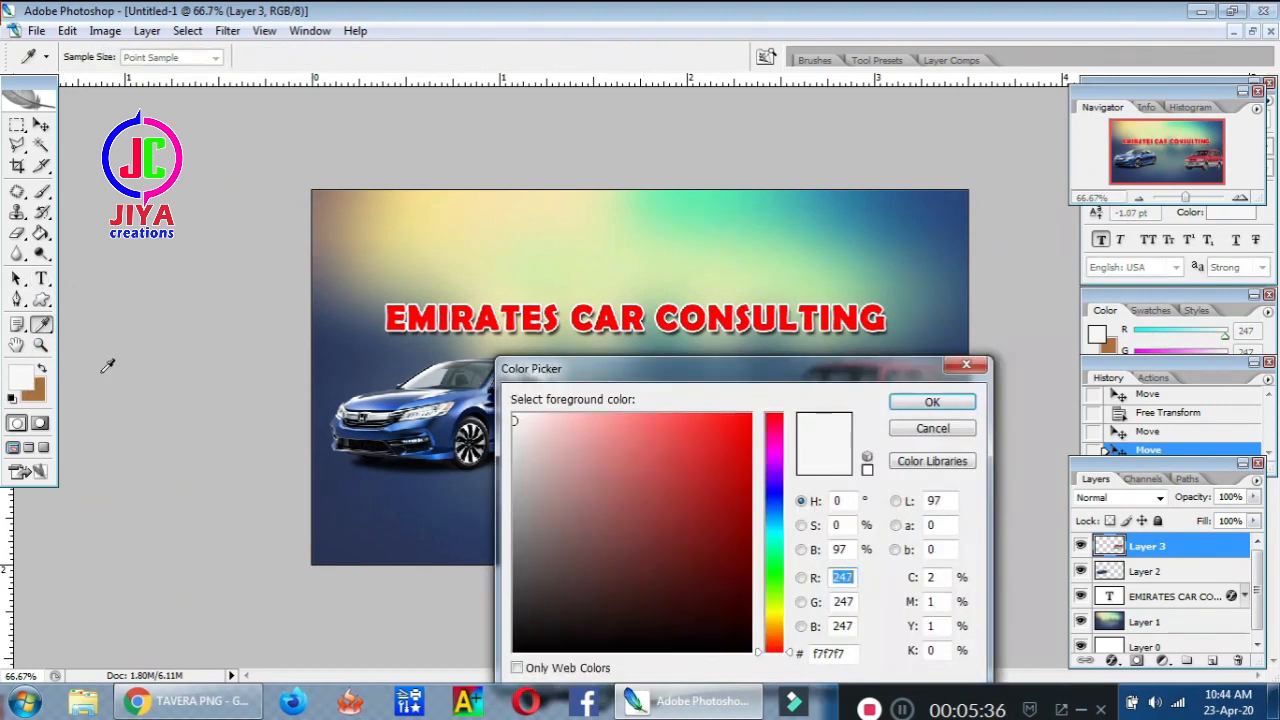
{"action": "left_click", "coordinate": [778, 449]}
{"action": "left_click", "coordinate": [750, 414]}
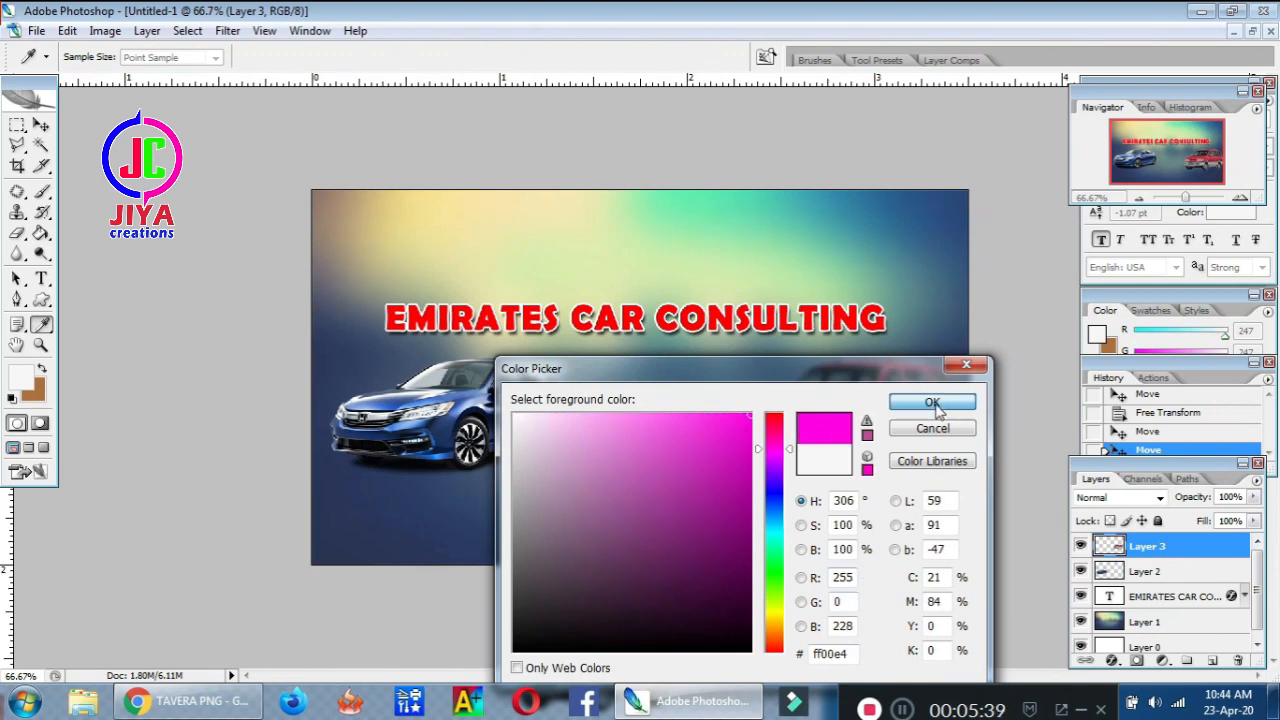
{"action": "left_click", "coordinate": [932, 404]}
{"action": "left_click", "coordinate": [490, 237]}
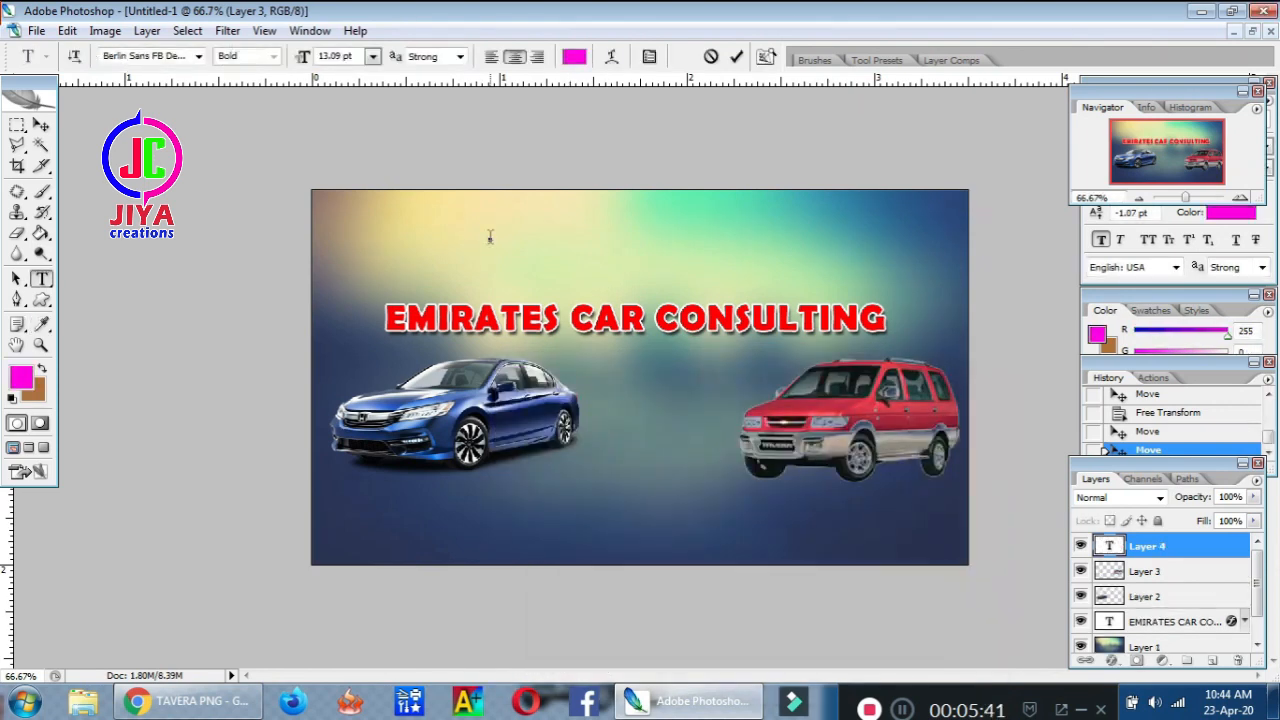
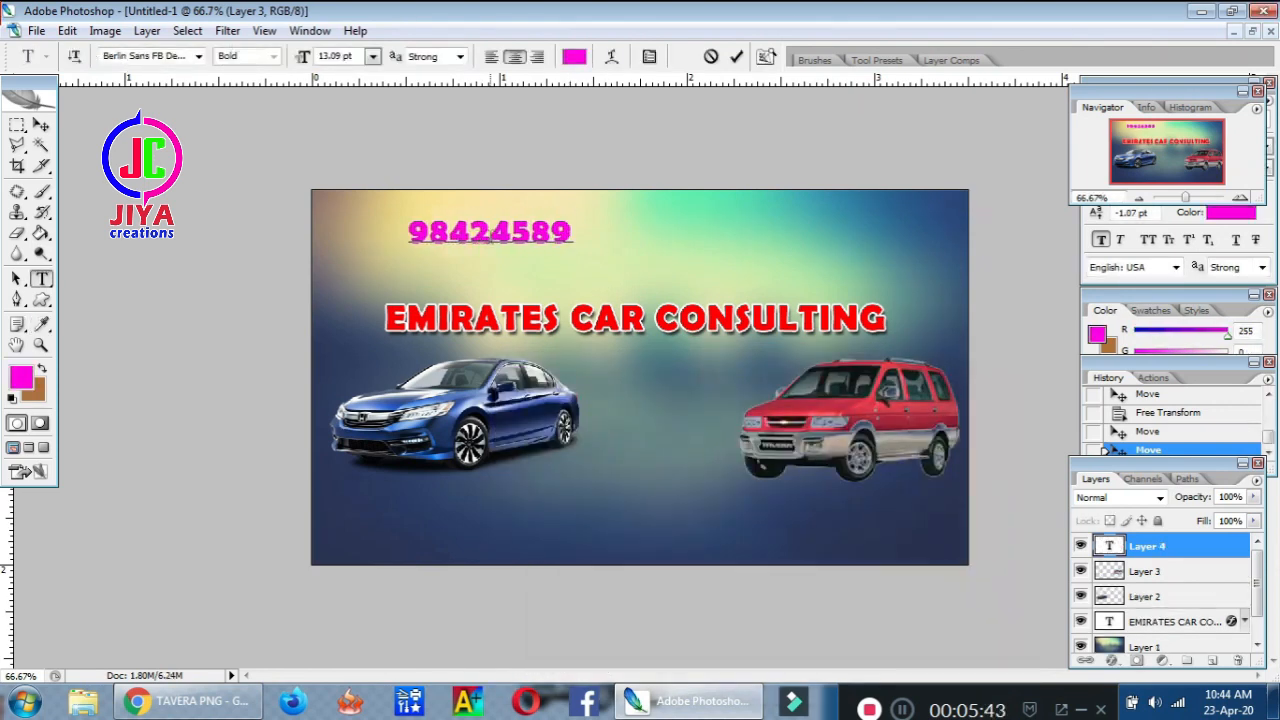
{"action": "left_click", "coordinate": [41, 124]}
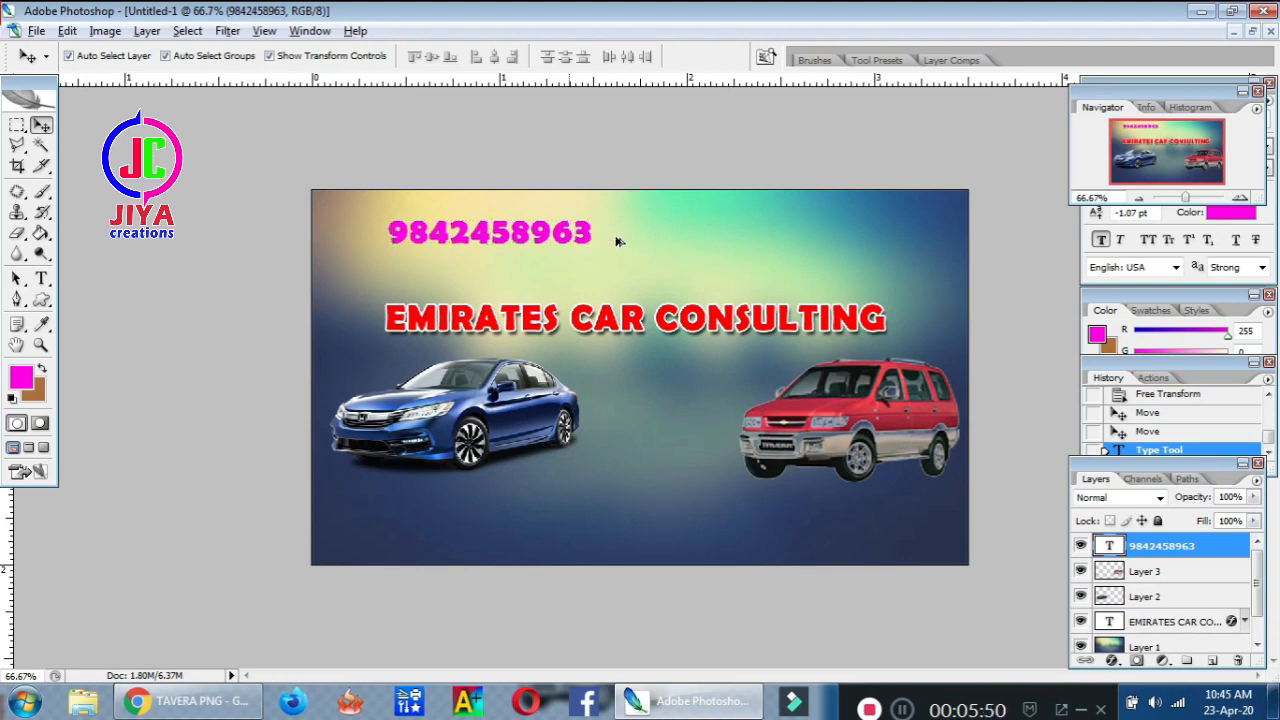
Duplicate the phone number to the top right and change its last digits to 486
{"action": "left_click_drag", "start_coordinate": [567, 233], "coordinate": [904, 233]}
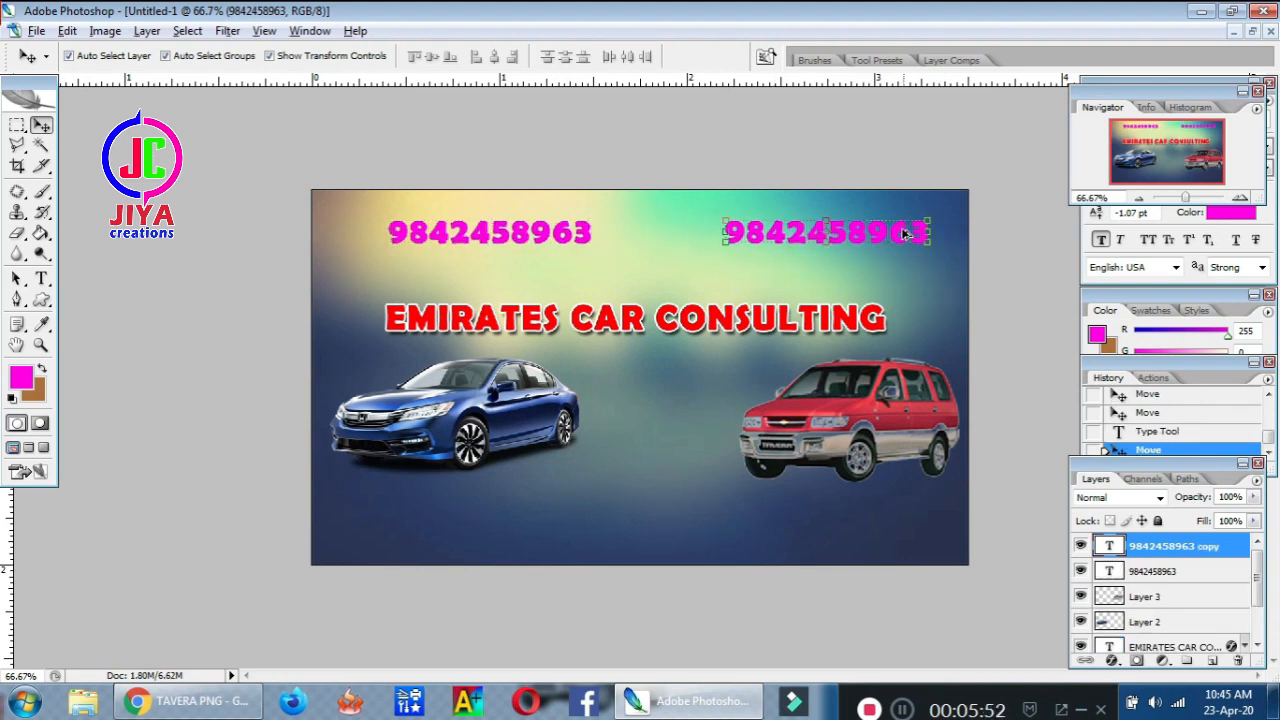
{"action": "left_click_drag", "start_coordinate": [41, 283], "coordinate": [108, 282]}
{"action": "left_click_drag", "start_coordinate": [866, 232], "coordinate": [930, 232]}
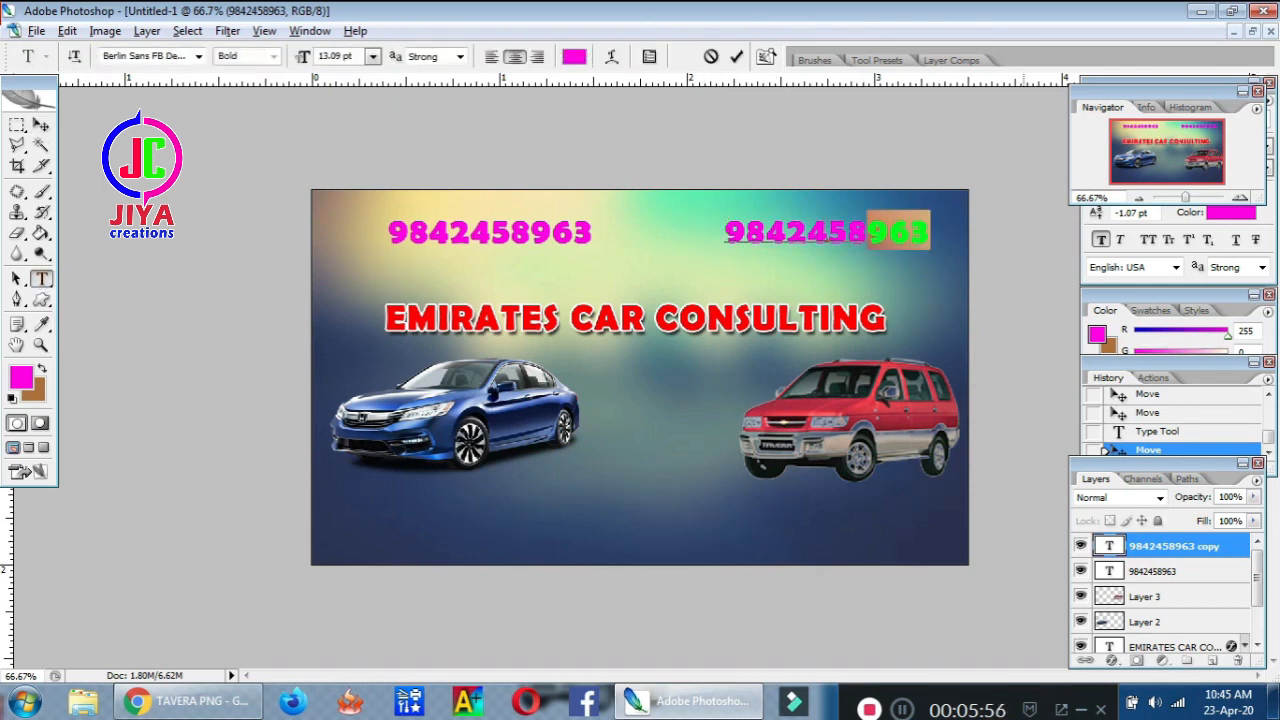
{"action": "type", "text": "486"}
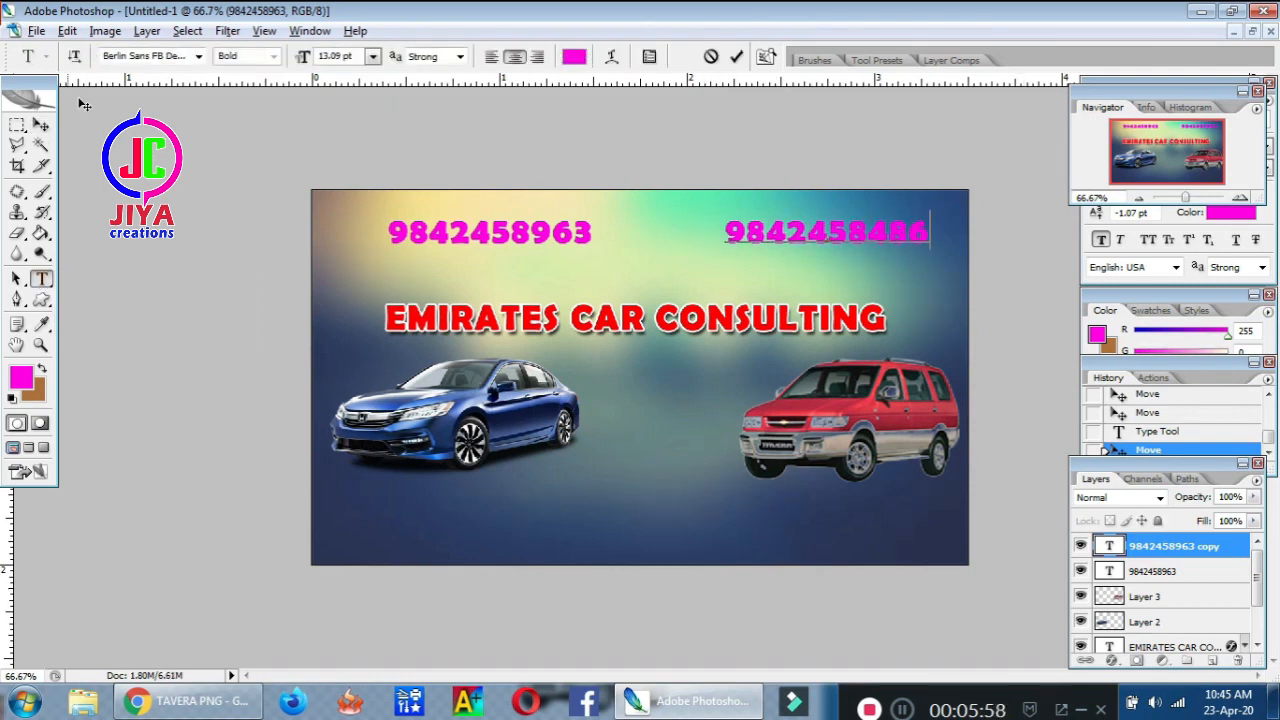
{"action": "left_click", "coordinate": [41, 124]}
{"action": "left_click", "coordinate": [537, 234]}
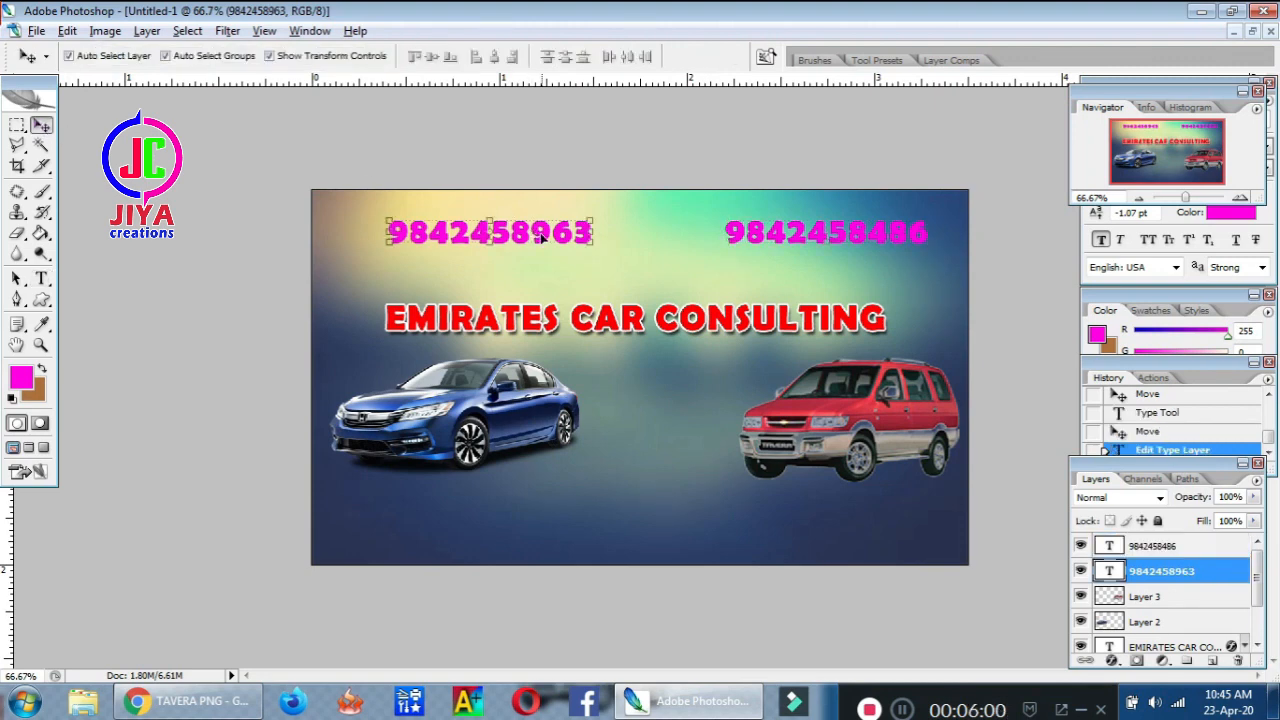
{"action": "left_click_drag", "start_coordinate": [512, 233], "coordinate": [478, 225]}
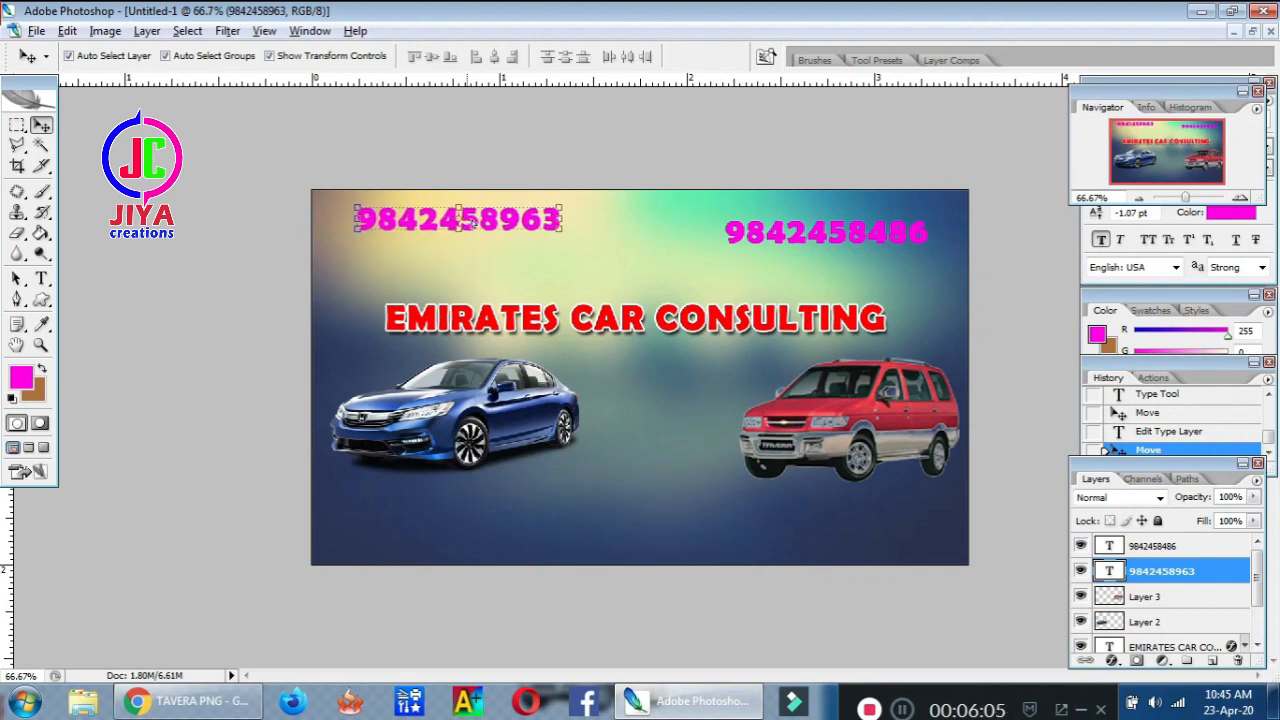
{"action": "left_click", "coordinate": [900, 231]}
{"action": "key", "text": "ctrl+t"}
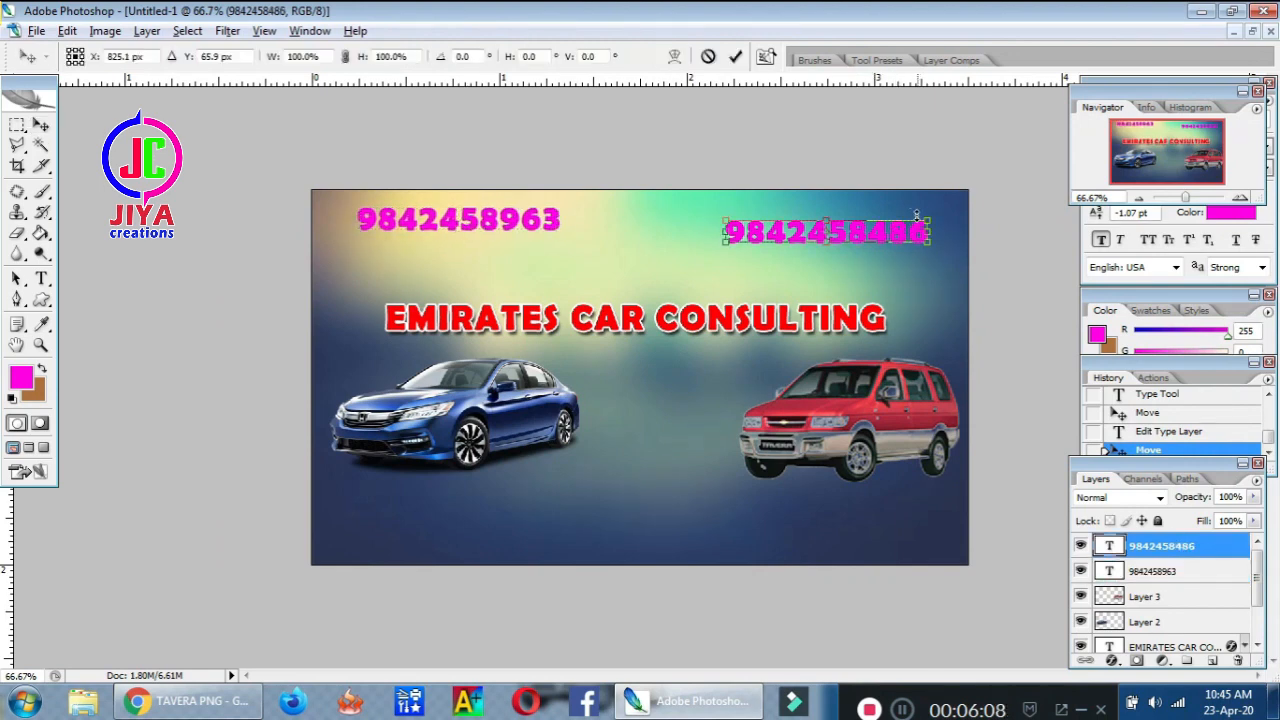
{"action": "key", "text": "Up"}
{"action": "key", "text": "Up"}
{"action": "key", "text": "Up"}
{"action": "key", "text": "Up"}
{"action": "key", "text": "Up"}
{"action": "key", "text": "Up"}
{"action": "key", "text": "Up"}
{"action": "key", "text": "Up"}
{"action": "key", "text": "Up"}
{"action": "key", "text": "Up"}
{"action": "key", "text": "Up"}
{"action": "key", "text": "Up"}
{"action": "key", "text": "Up"}
{"action": "key", "text": "Up"}
{"action": "key", "text": "Up"}
{"action": "key", "text": "Up"}
{"action": "key", "text": "Up"}
{"action": "key", "text": "Up"}
{"action": "key", "text": "Up"}
{"action": "key", "text": "Up"}
{"action": "key", "text": "Right"}
{"action": "key", "text": "Right"}
{"action": "key", "text": "Right"}
{"action": "key", "text": "Right"}
{"action": "key", "text": "Right"}
{"action": "key", "text": "Right"}
{"action": "key", "text": "Right"}
{"action": "key", "text": "Right"}
{"action": "key", "text": "Right"}
{"action": "key", "text": "Right"}
{"action": "key", "text": "Right"}
{"action": "key", "text": "Right"}
{"action": "key", "text": "Right"}
{"action": "key", "text": "Right"}
{"action": "key", "text": "Right"}
{"action": "key", "text": "Right"}
{"action": "key", "text": "Right"}
{"action": "key", "text": "Right"}
{"action": "key", "text": "Right"}
{"action": "key", "text": "Right"}
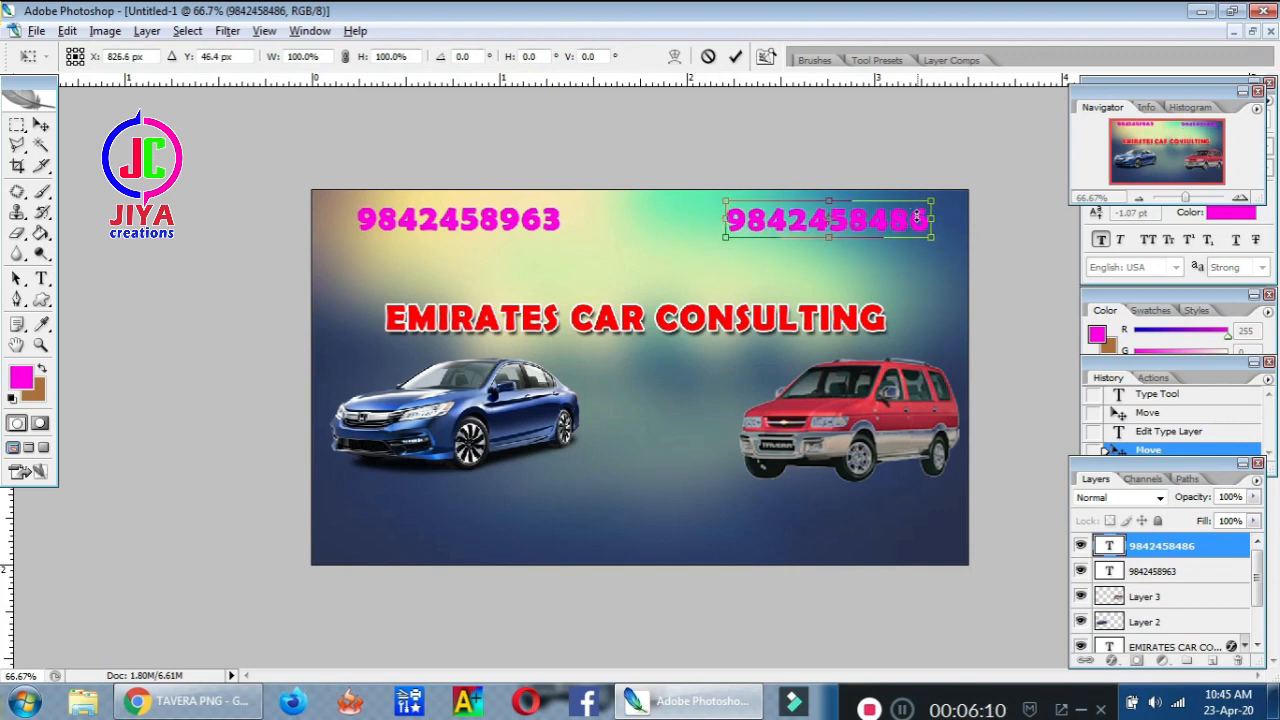
{"action": "key", "text": "Right"}
{"action": "key", "text": "Right"}
{"action": "key", "text": "Right"}
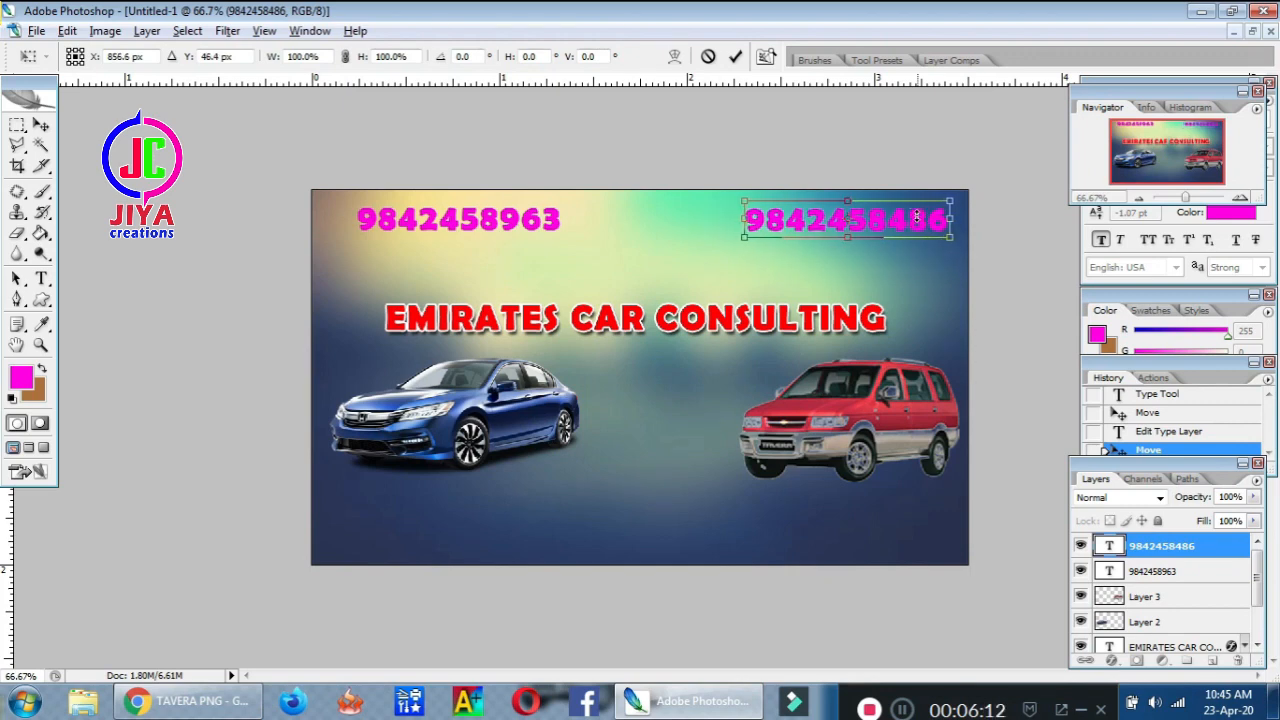
{"action": "key", "text": "Return"}
{"action": "left_click", "coordinate": [1254, 34]}
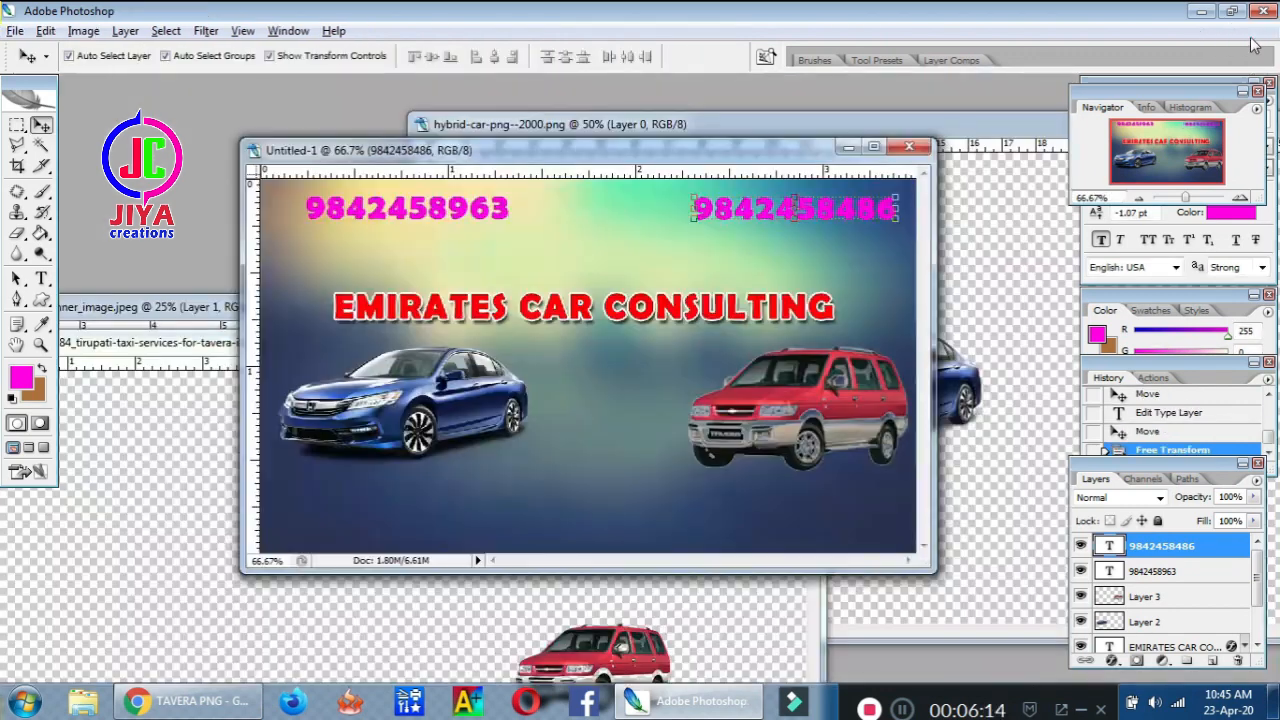
Open the WhatsApp logo image and the pink phone icon image
{"action": "double_click", "coordinate": [975, 108]}
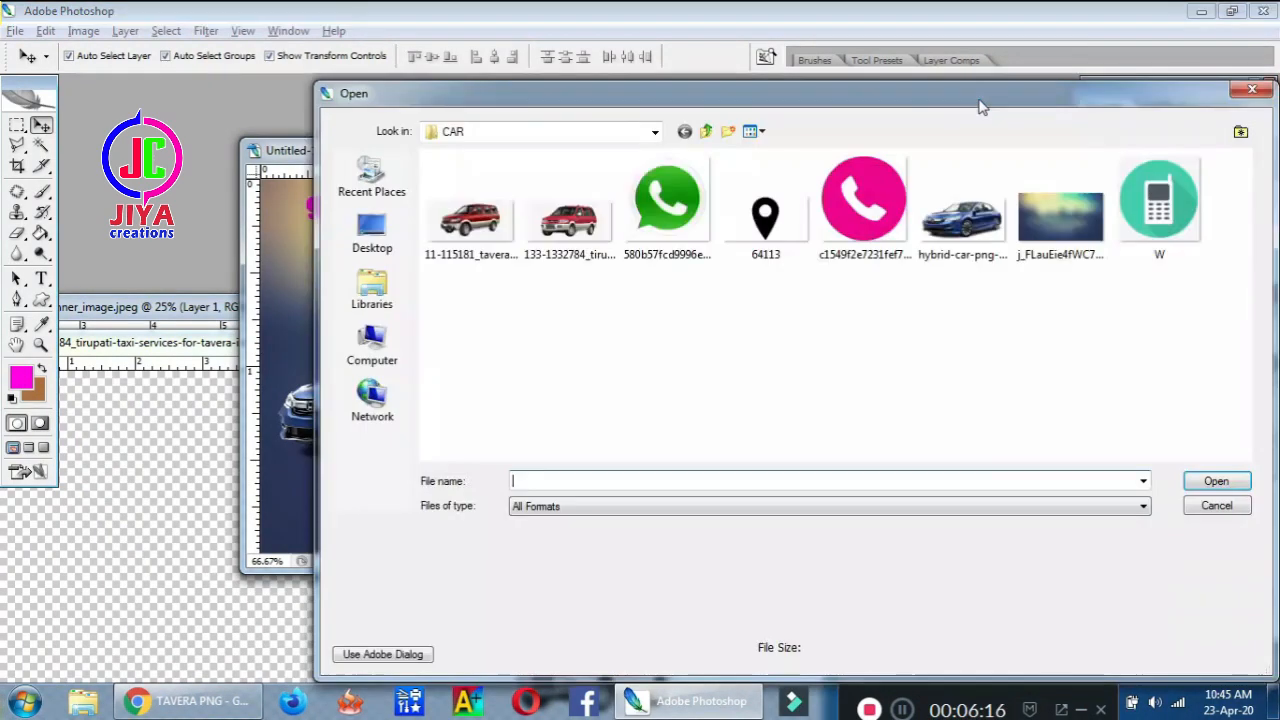
{"action": "double_click", "coordinate": [658, 220]}
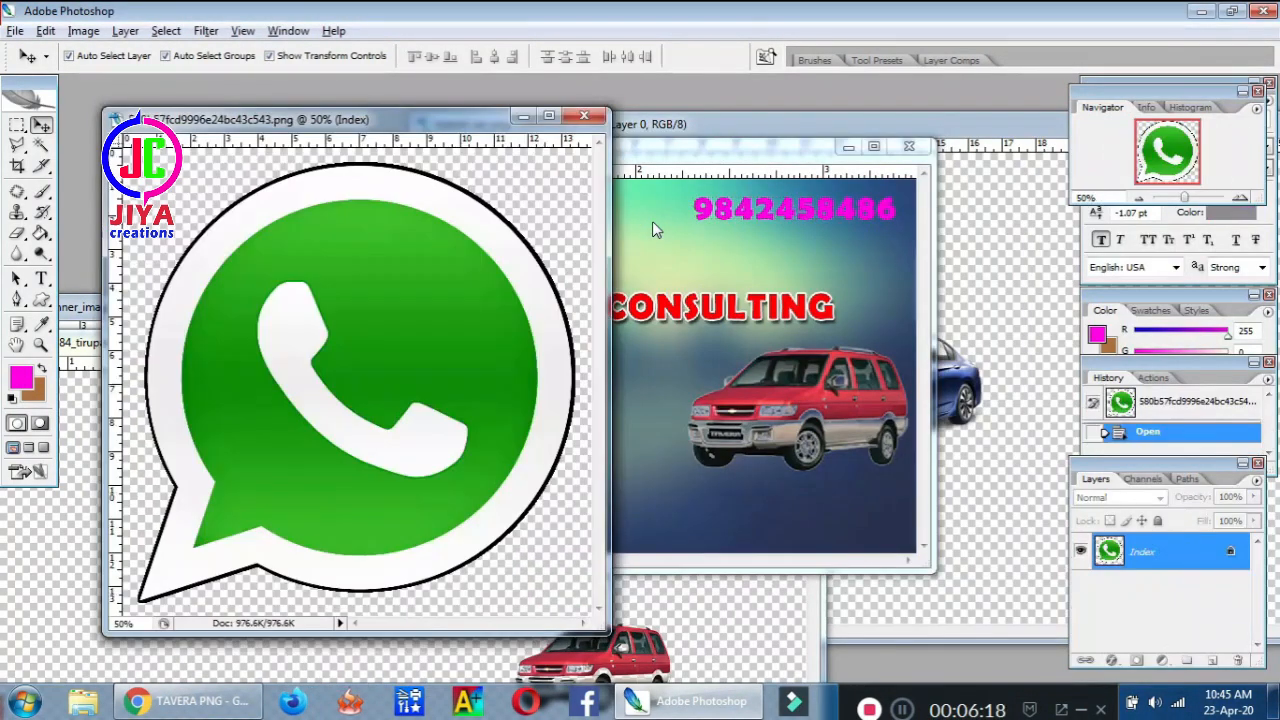
{"action": "double_click", "coordinate": [841, 101]}
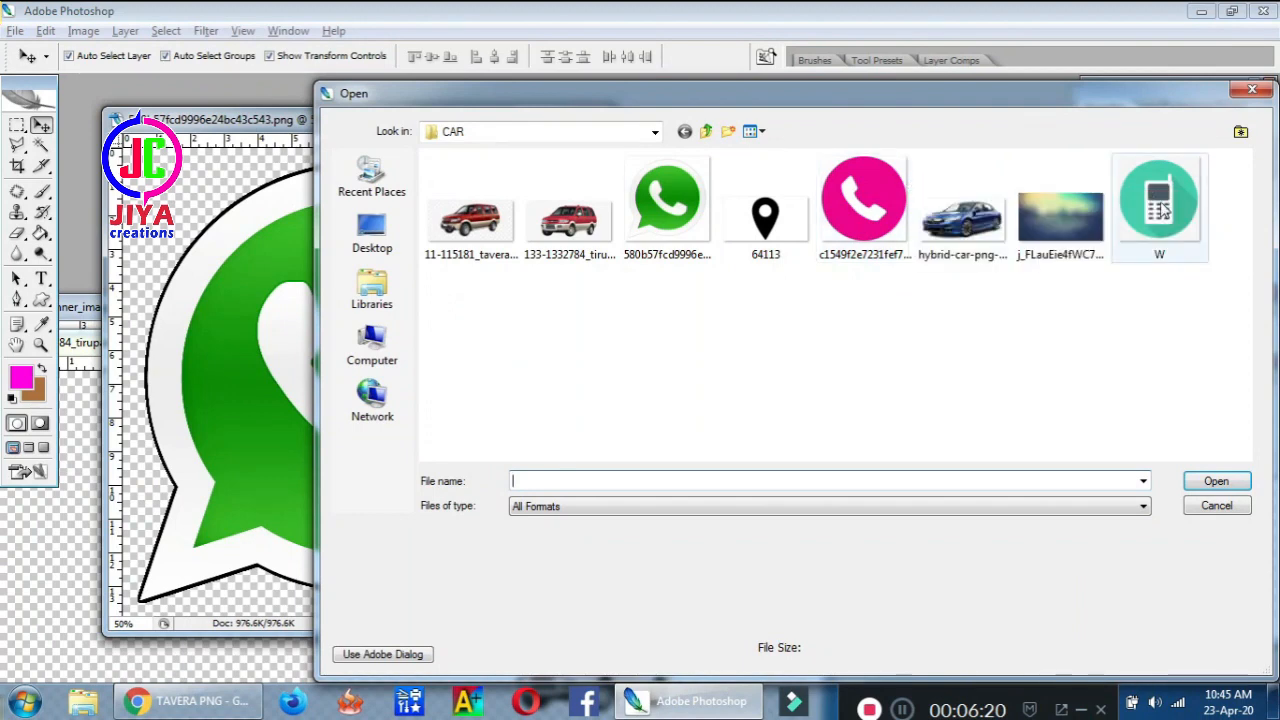
{"action": "double_click", "coordinate": [864, 205]}
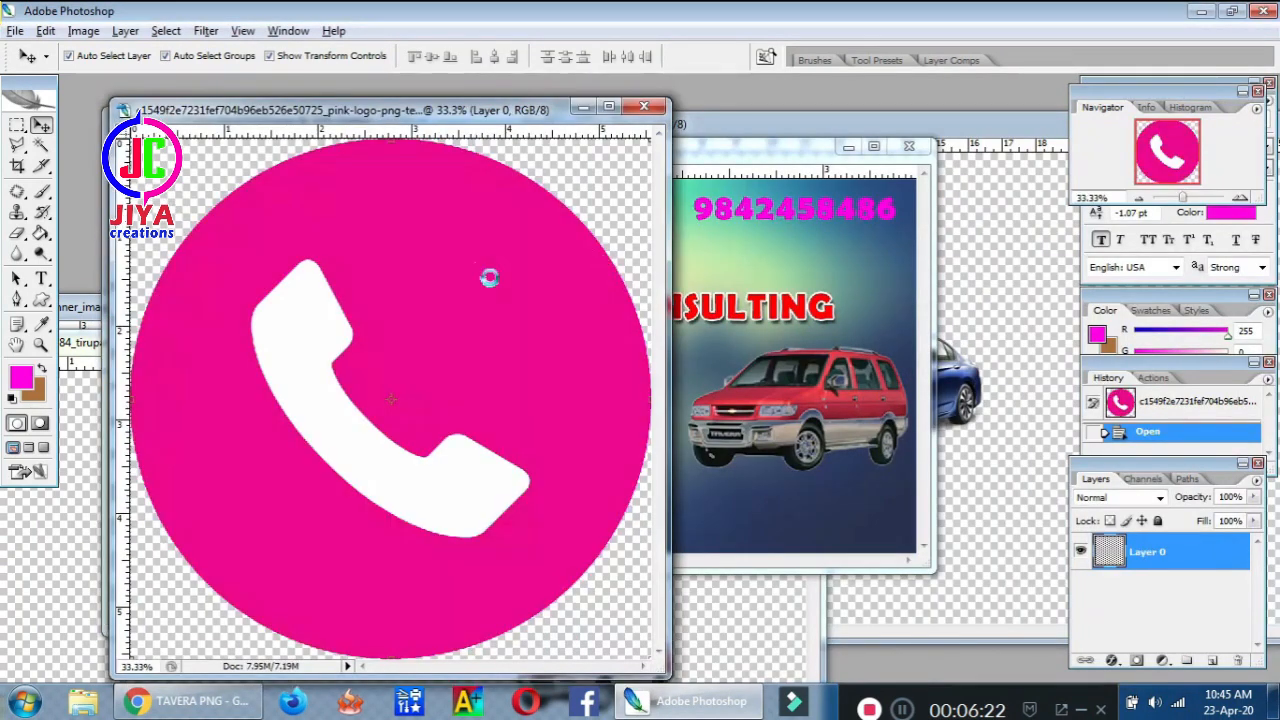
Copy the pink phone image onto a new layer and shrink it to a small icon
{"action": "key", "text": "ctrl+a"}
{"action": "key", "text": "ctrl+c"}
{"action": "key", "text": "ctrl+v"}
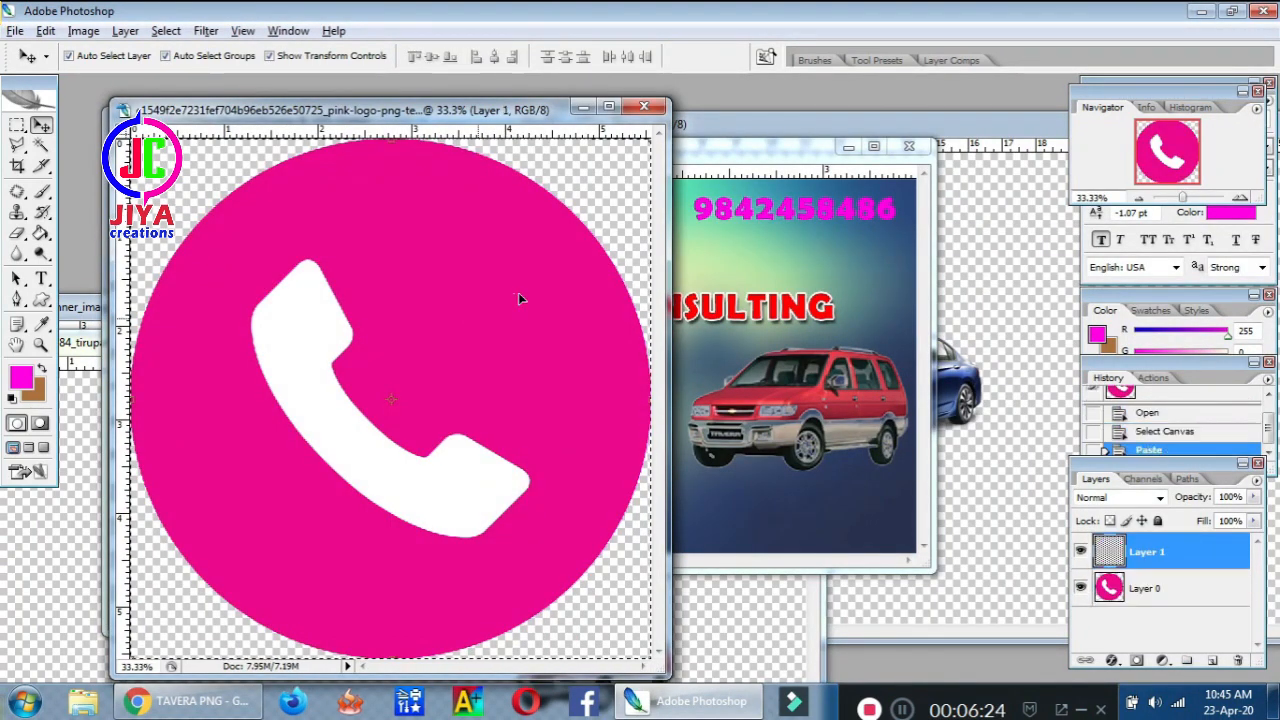
{"action": "left_click_drag", "start_coordinate": [500, 322], "coordinate": [498, 326]}
{"action": "key", "text": "ctrl+t"}
{"action": "left_click_drag", "start_coordinate": [625, 162], "coordinate": [241, 549]}
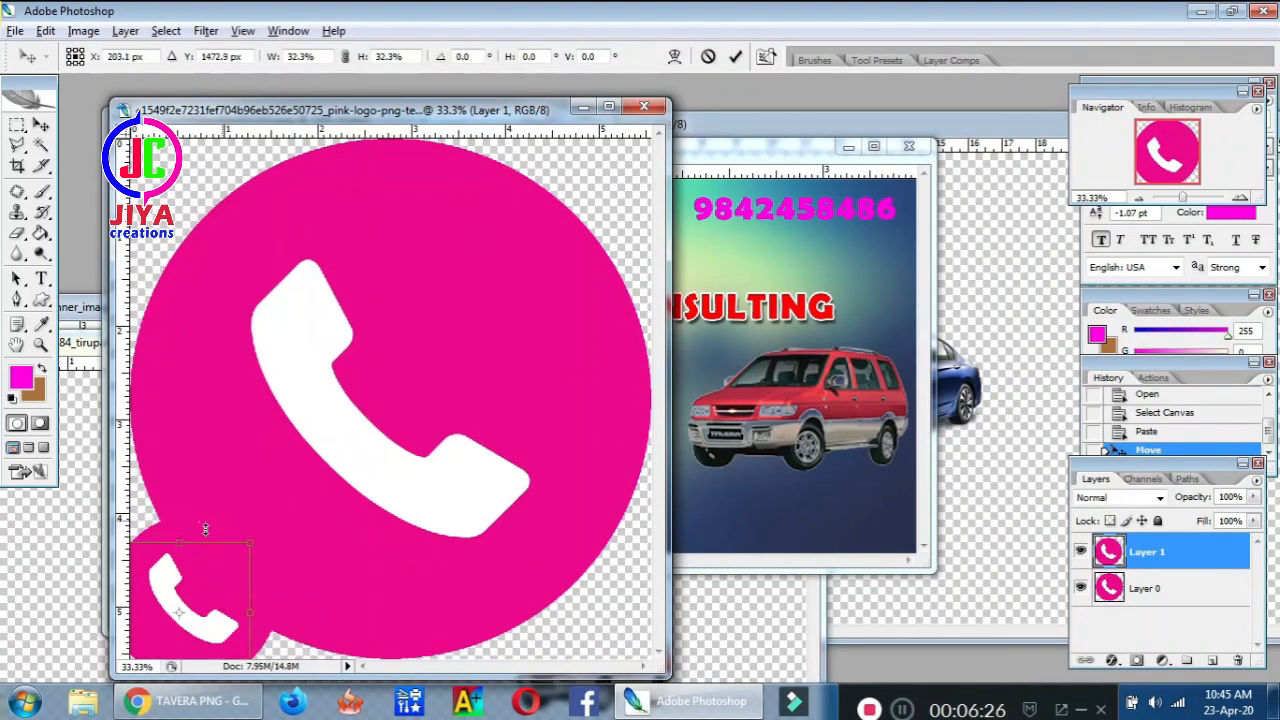
{"action": "key", "text": "Return"}
{"action": "left_click_drag", "start_coordinate": [206, 590], "coordinate": [752, 368]}
{"action": "left_click_drag", "start_coordinate": [818, 300], "coordinate": [612, 509]}
{"action": "left_click_drag", "start_coordinate": [660, 292], "coordinate": [663, 204]}
{"action": "key", "text": "Return"}
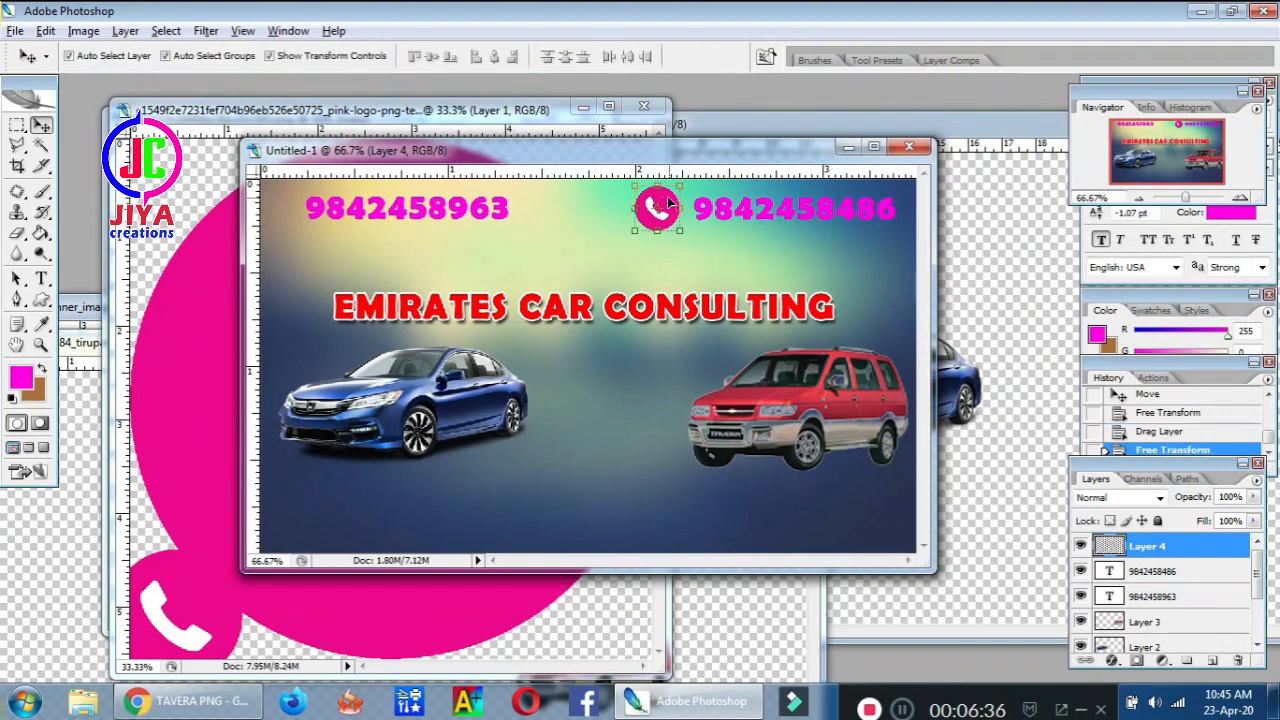
{"action": "key", "text": "shift+Right"}
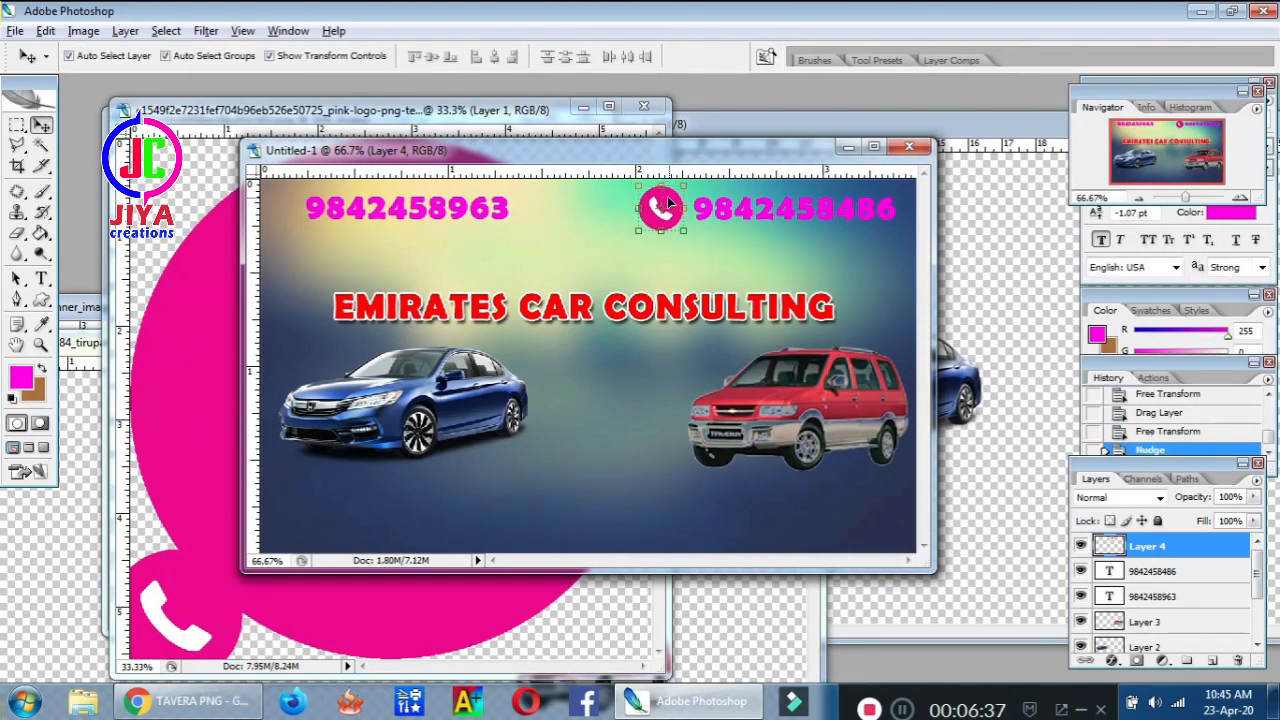
{"action": "left_click", "coordinate": [566, 106]}
{"action": "left_click", "coordinate": [643, 106]}
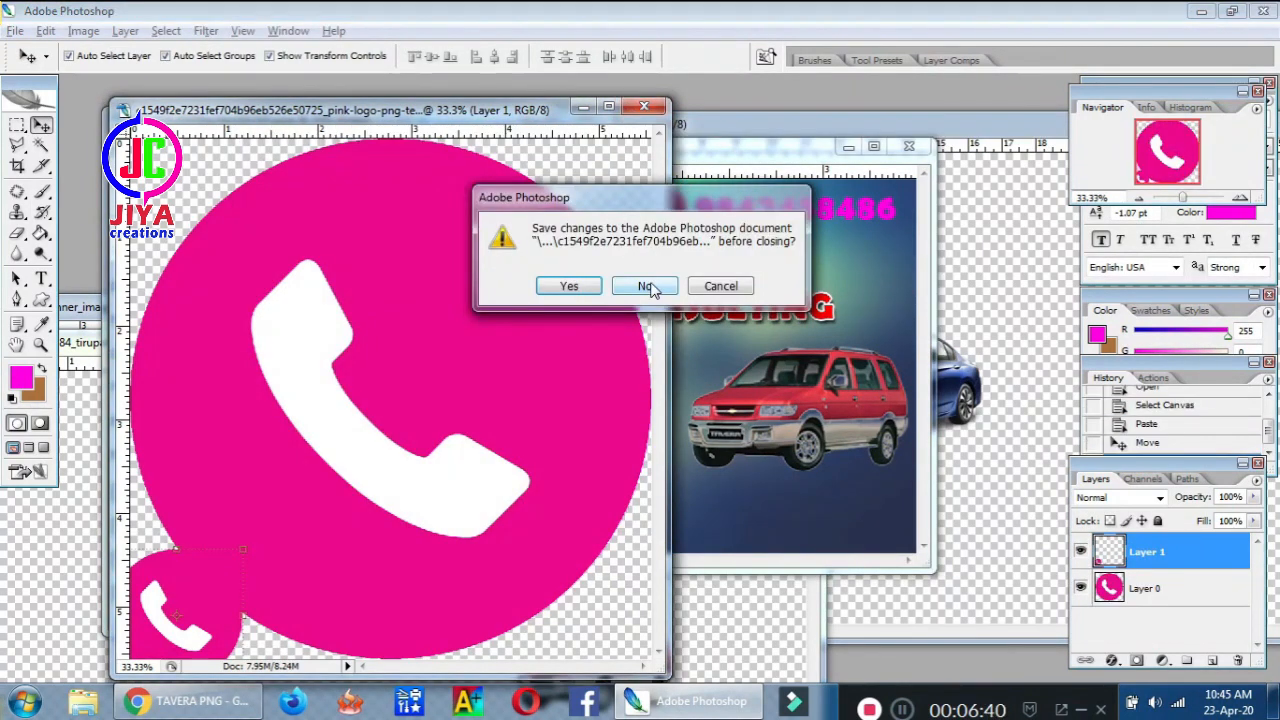
Discard the pink phone image, then paste and shrink a copy of the WhatsApp logo
{"action": "left_click", "coordinate": [648, 287]}
{"action": "left_click", "coordinate": [213, 334]}
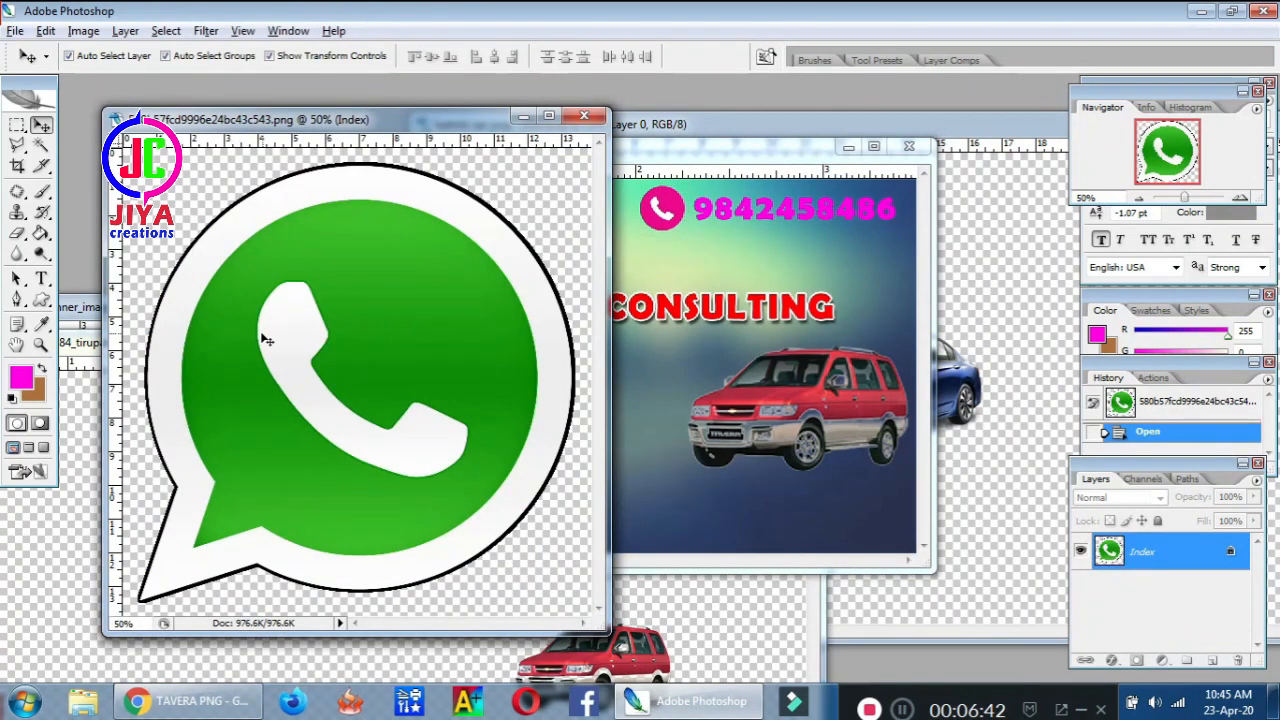
{"action": "key", "text": "ctrl+a"}
{"action": "key", "text": "ctrl+c"}
{"action": "key", "text": "ctrl+v"}
{"action": "left_click_drag", "start_coordinate": [354, 340], "coordinate": [339, 353]}
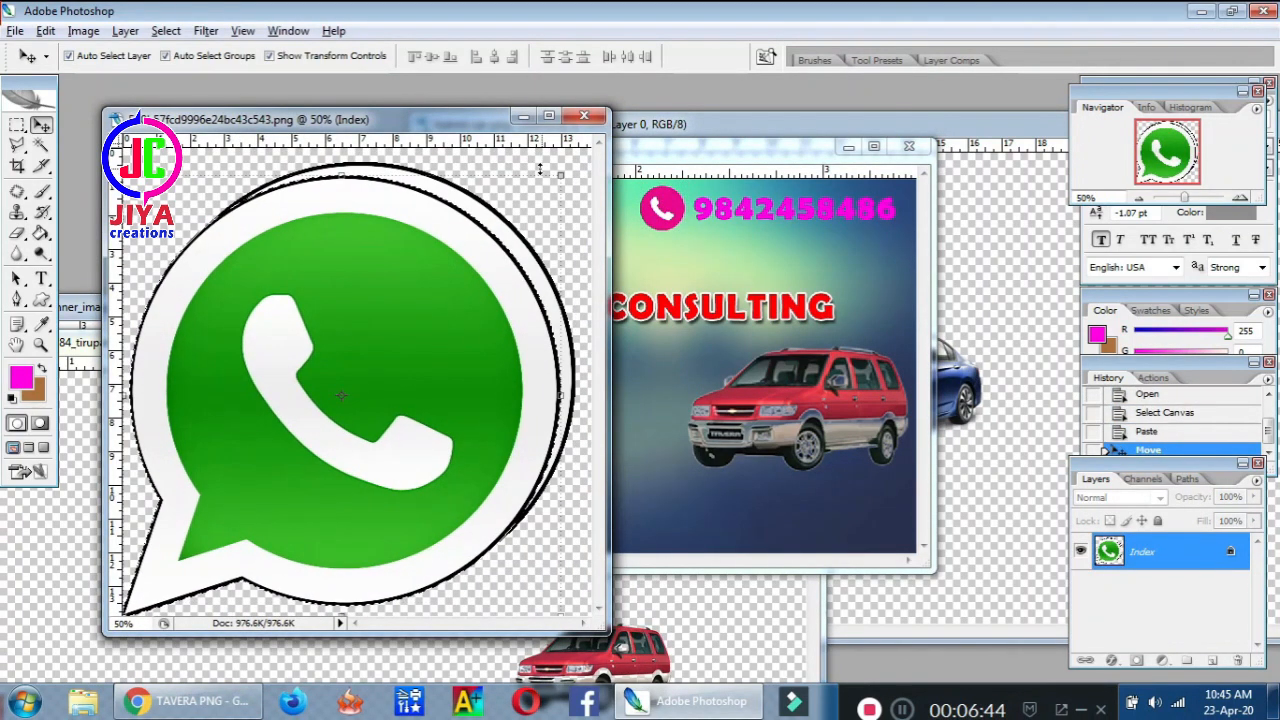
{"action": "left_click_drag", "start_coordinate": [560, 174], "coordinate": [206, 533]}
{"action": "key", "text": "Return"}
{"action": "left_click_drag", "start_coordinate": [165, 575], "coordinate": [648, 380]}
{"action": "key", "text": "ctrl+t"}
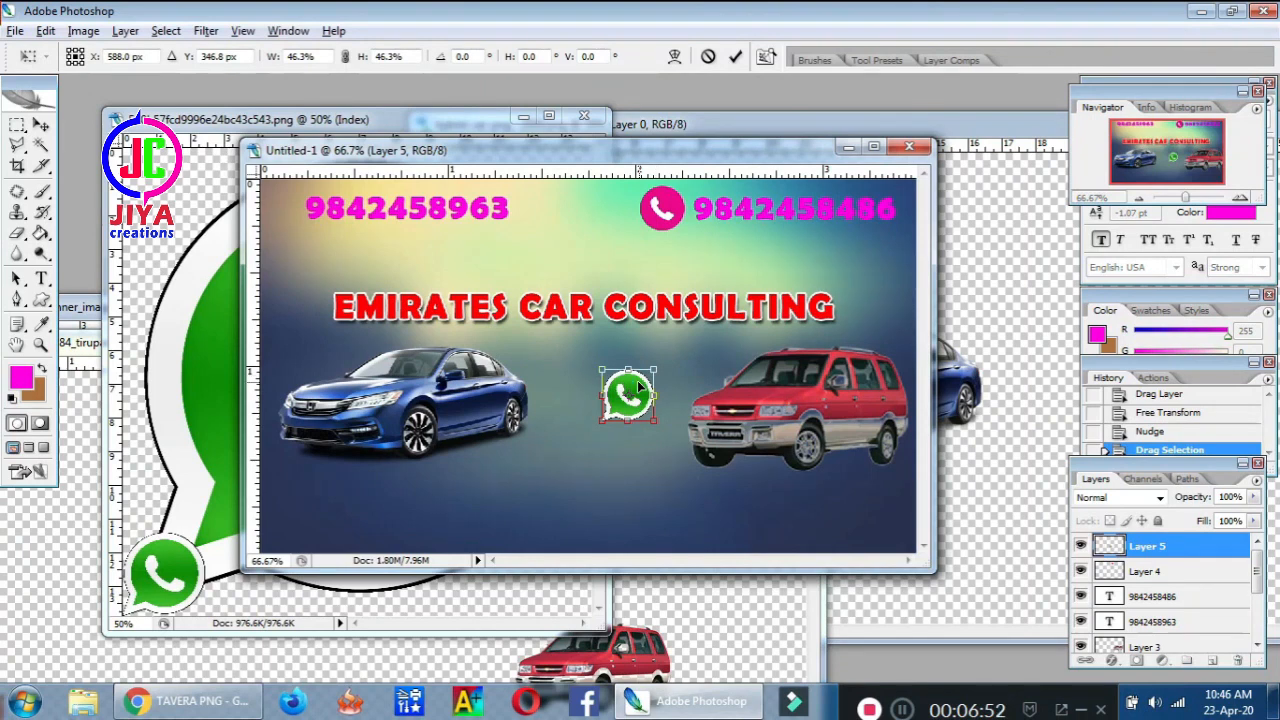
{"action": "key", "text": "Return"}
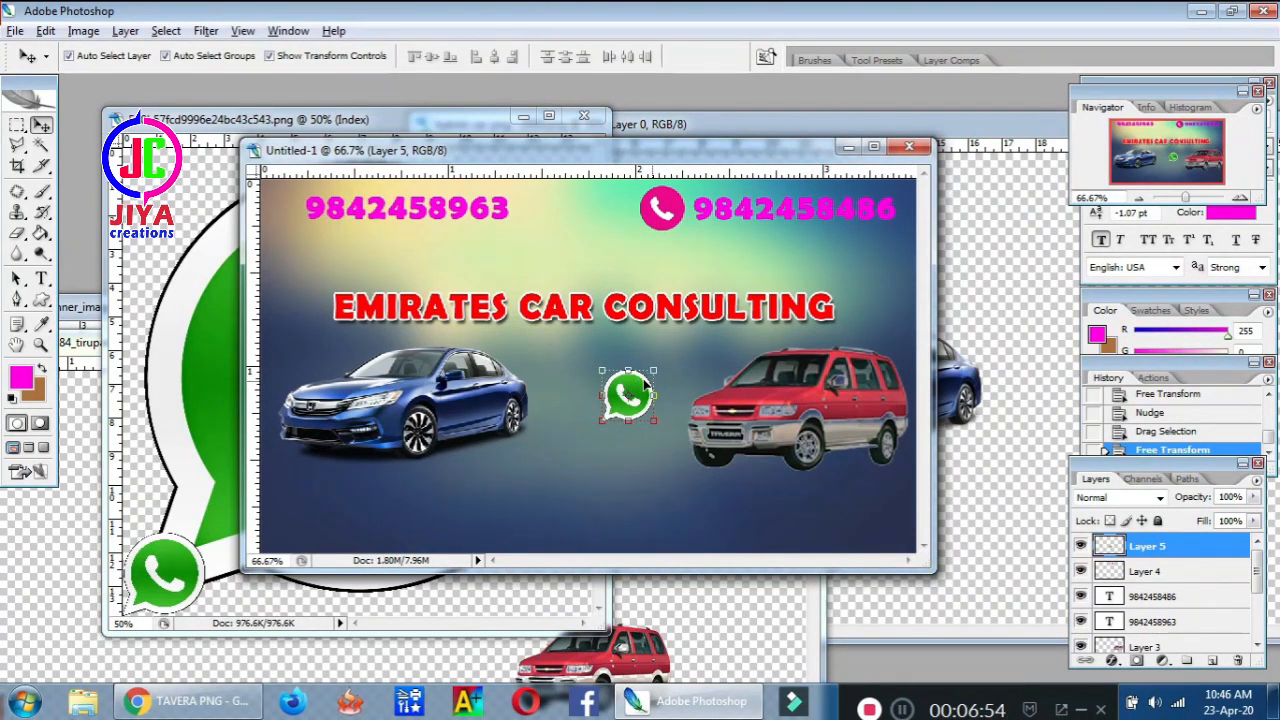
{"action": "left_click_drag", "start_coordinate": [645, 382], "coordinate": [305, 192]}
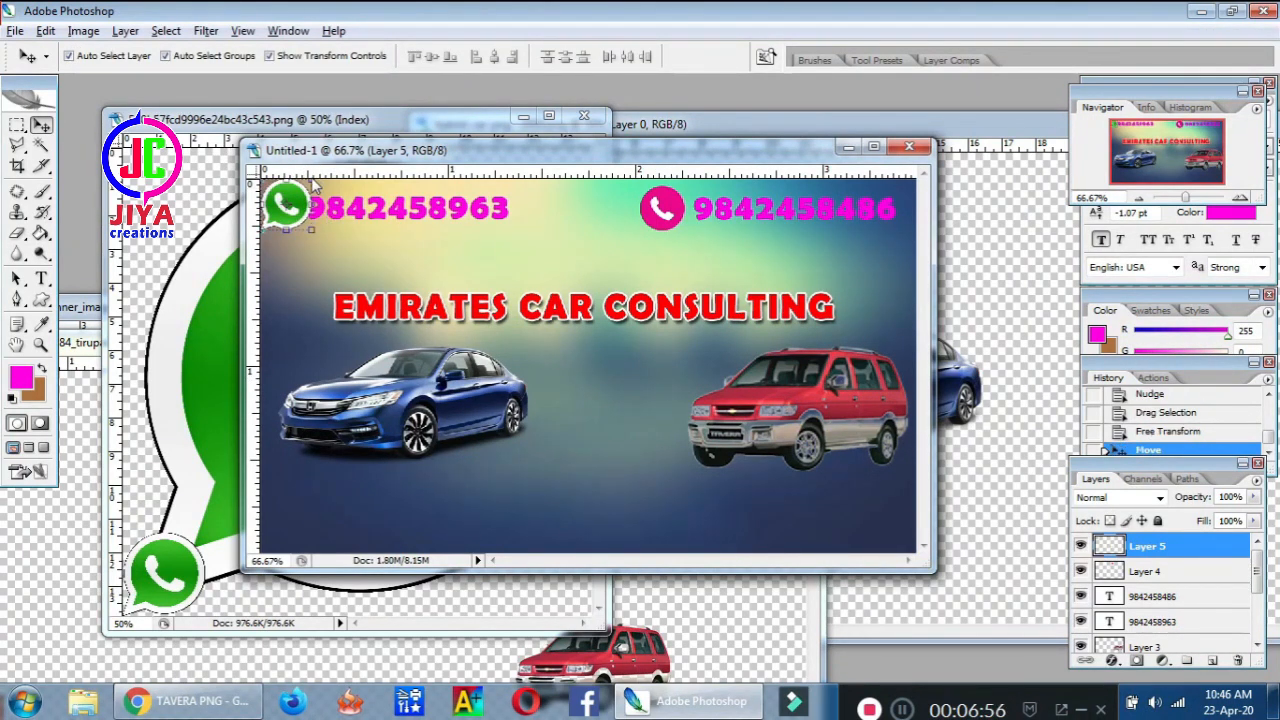
{"action": "key", "text": "ctrl+t"}
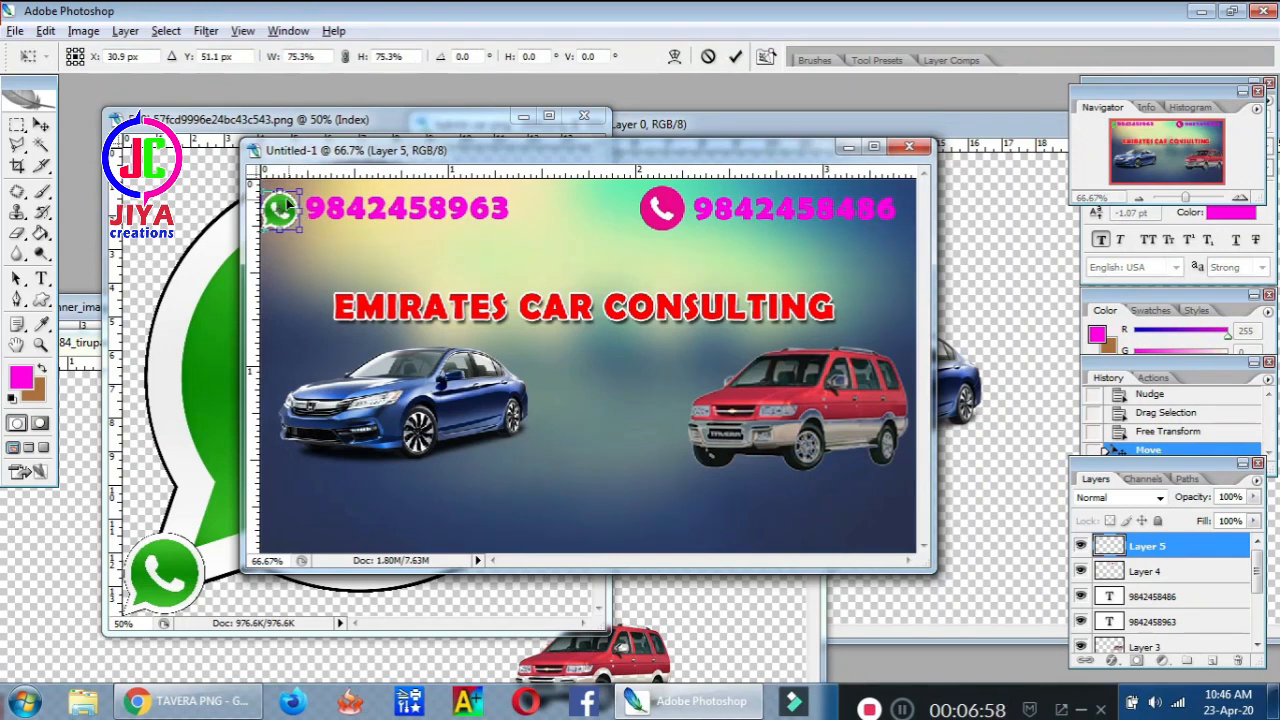
{"action": "key", "text": "Return"}
{"action": "key", "text": "Right"}
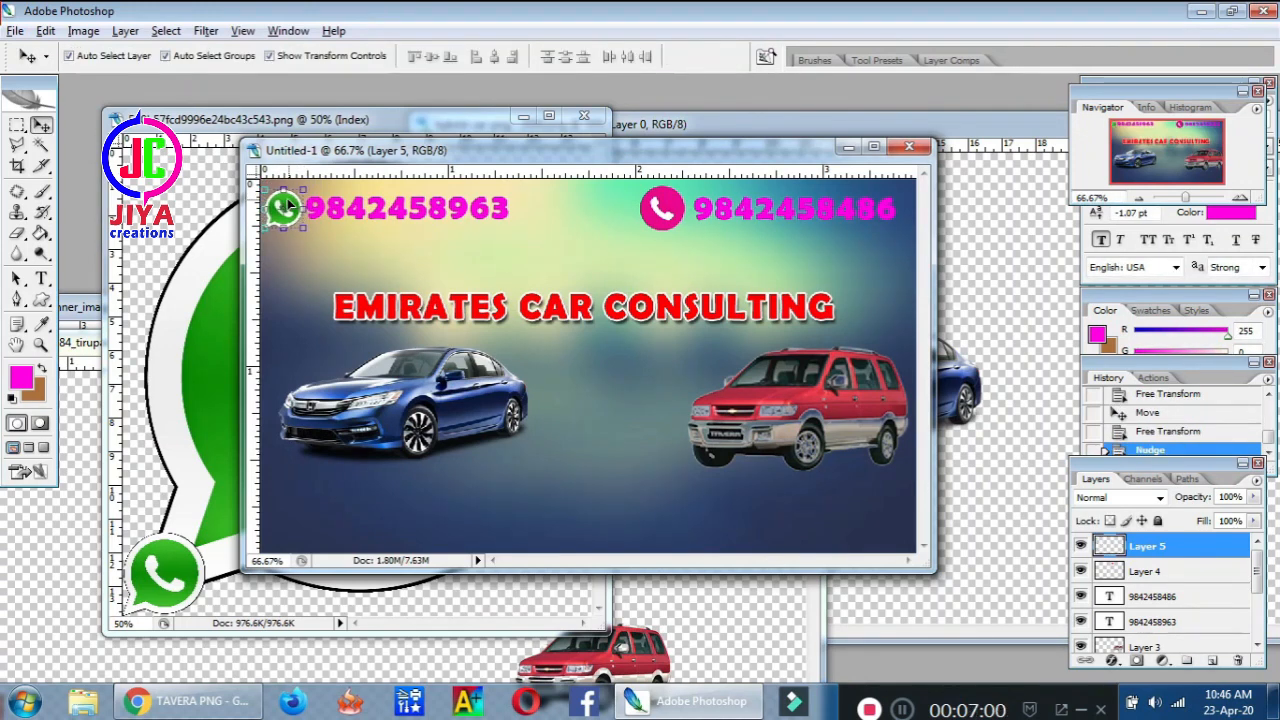
{"action": "left_click", "coordinate": [383, 208]}
{"action": "key", "text": "Right"}
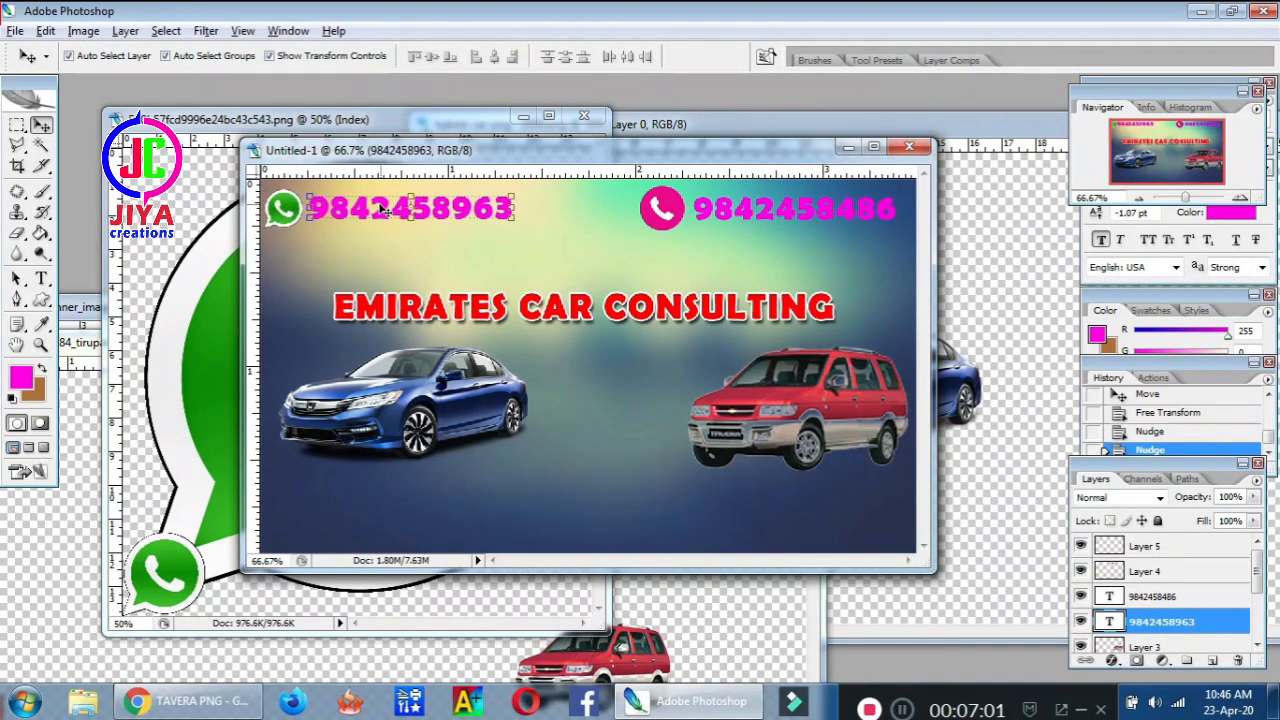
{"action": "key", "text": "Right"}
{"action": "key", "text": "Right"}
{"action": "key", "text": "Right"}
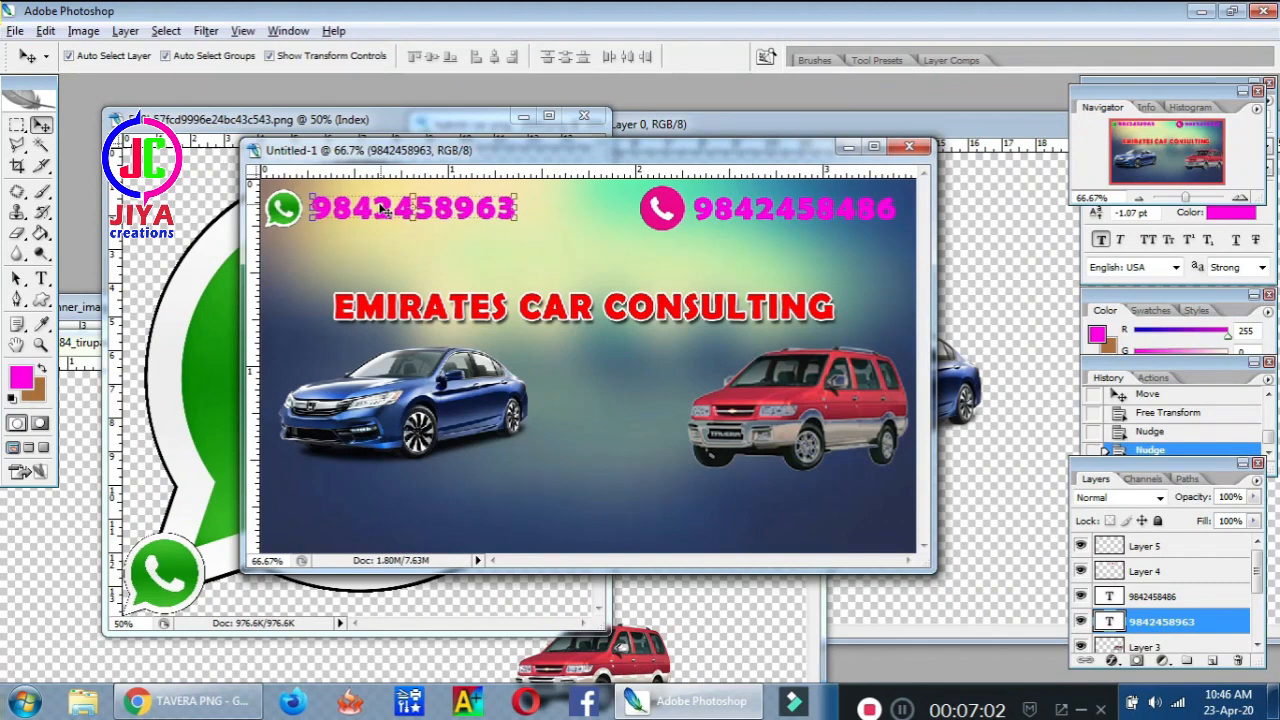
{"action": "double_click", "coordinate": [1242, 620]}
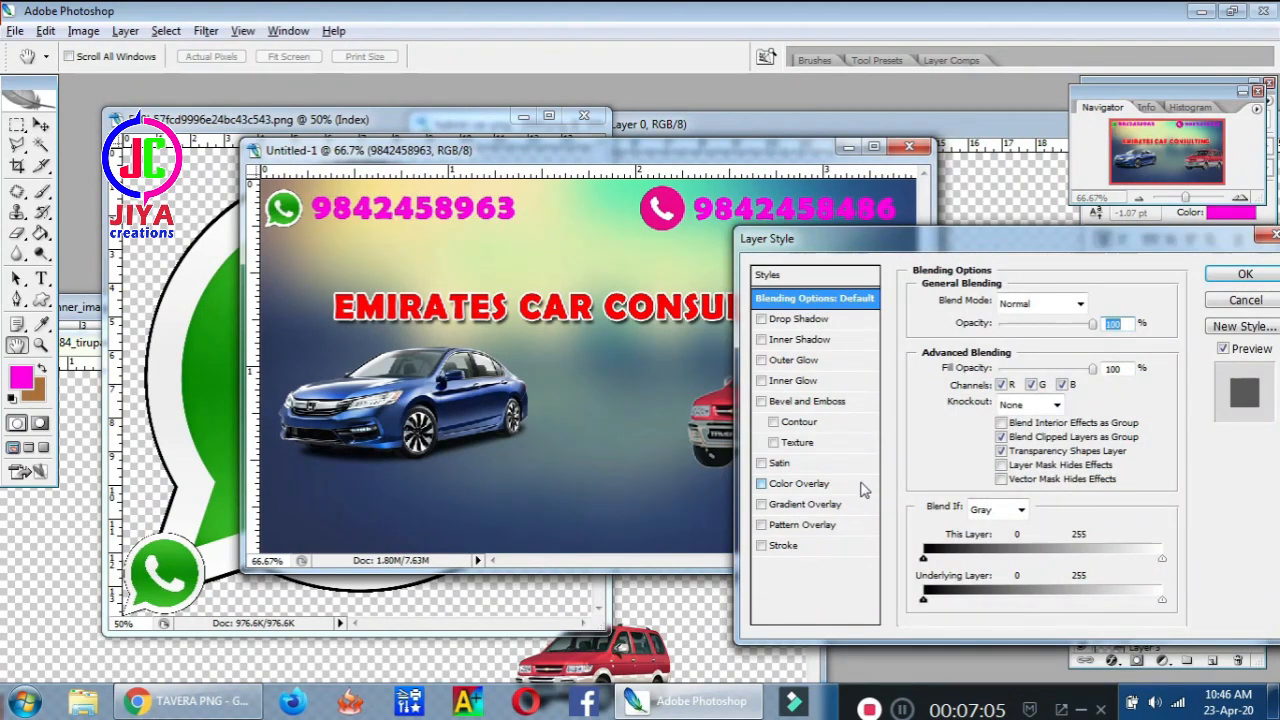
{"action": "left_click", "coordinate": [862, 486]}
{"action": "left_click", "coordinate": [1080, 308]}
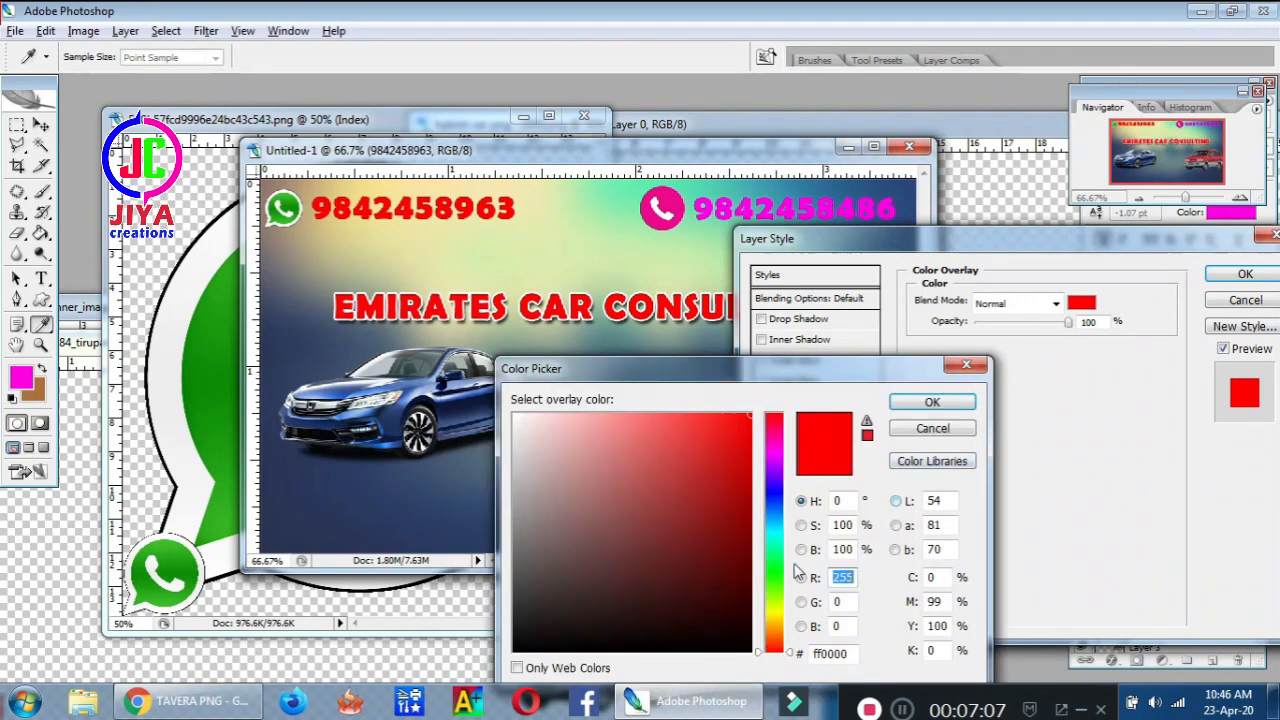
{"action": "left_click", "coordinate": [773, 570]}
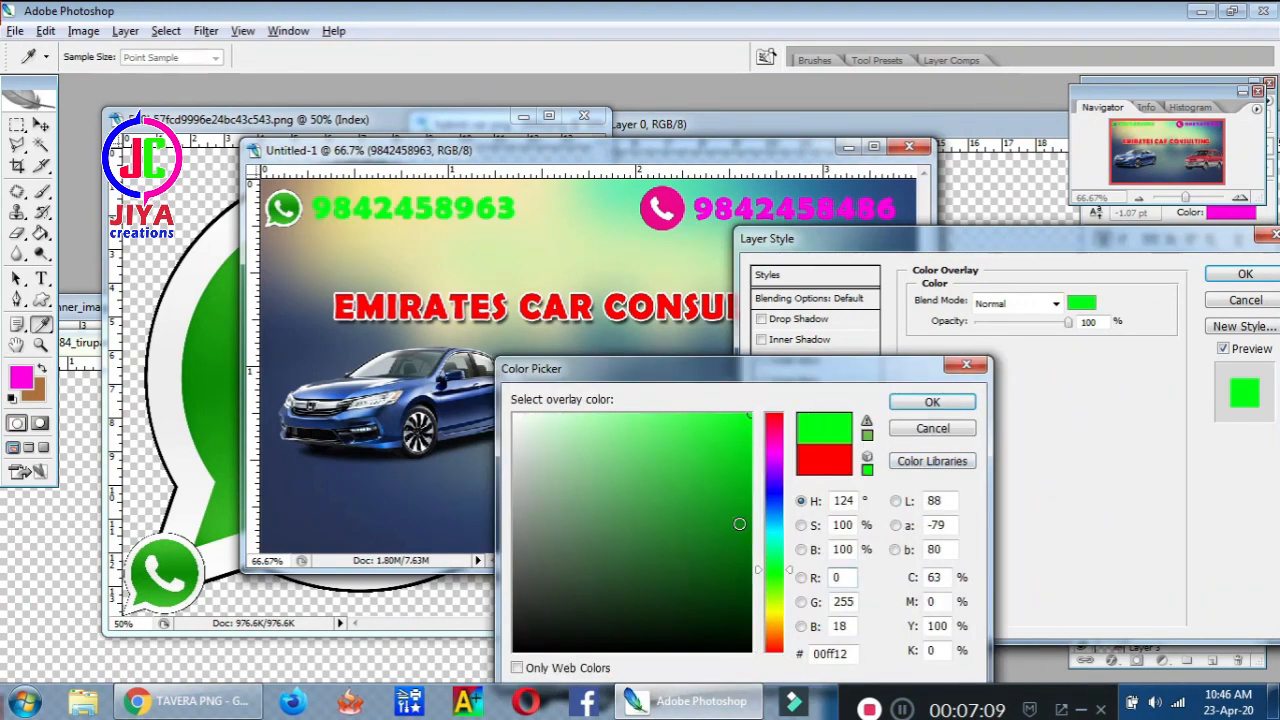
{"action": "left_click", "coordinate": [740, 525]}
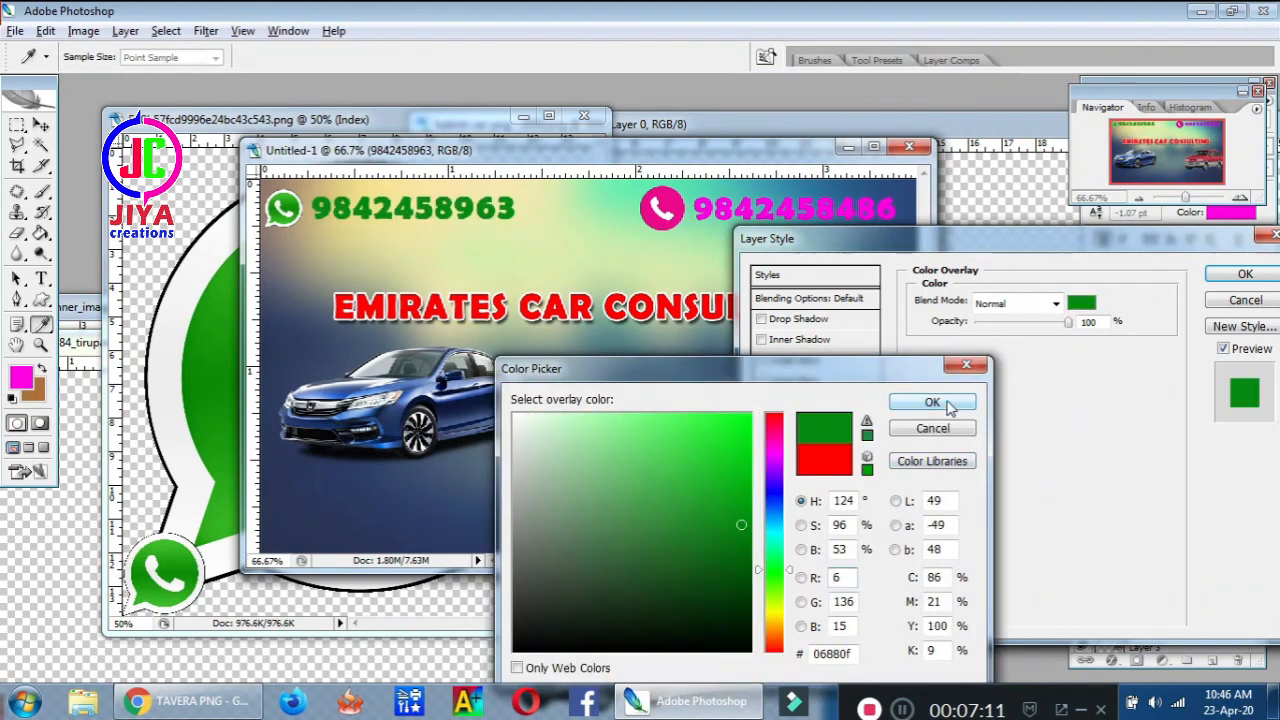
{"action": "left_click", "coordinate": [932, 403]}
{"action": "left_click", "coordinate": [806, 546]}
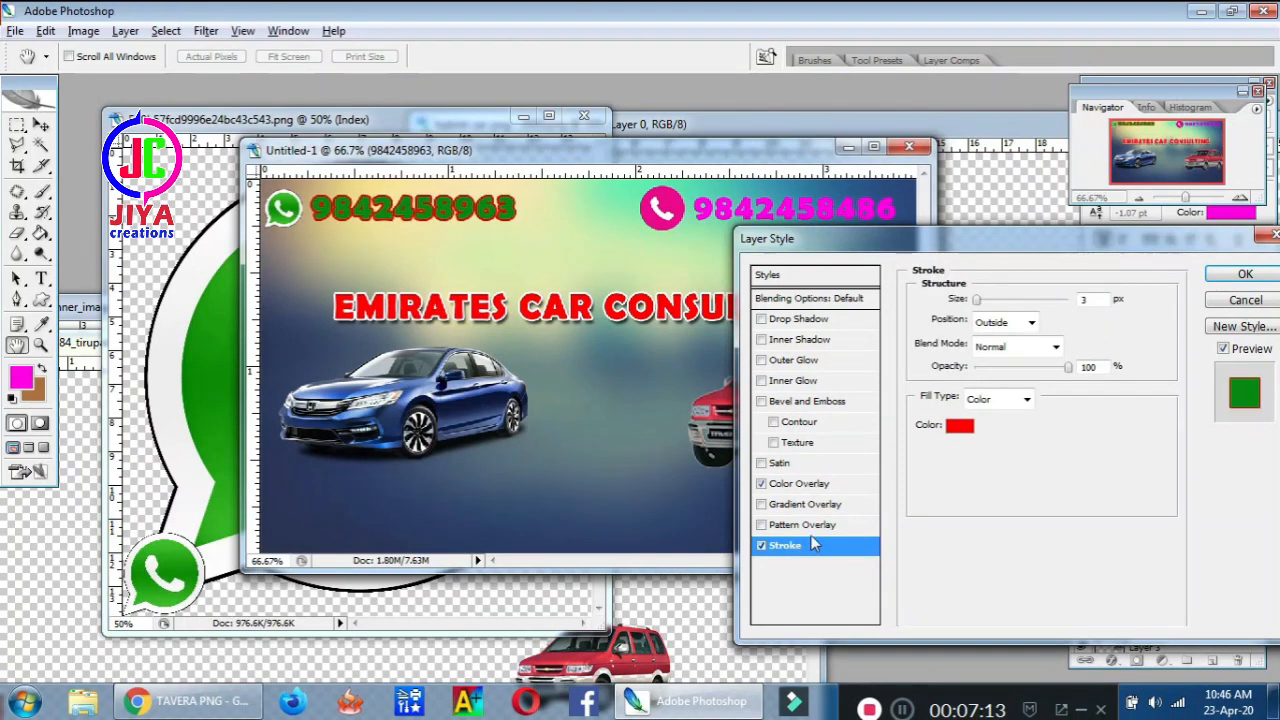
{"action": "left_click", "coordinate": [993, 421]}
{"action": "left_click", "coordinate": [602, 434]}
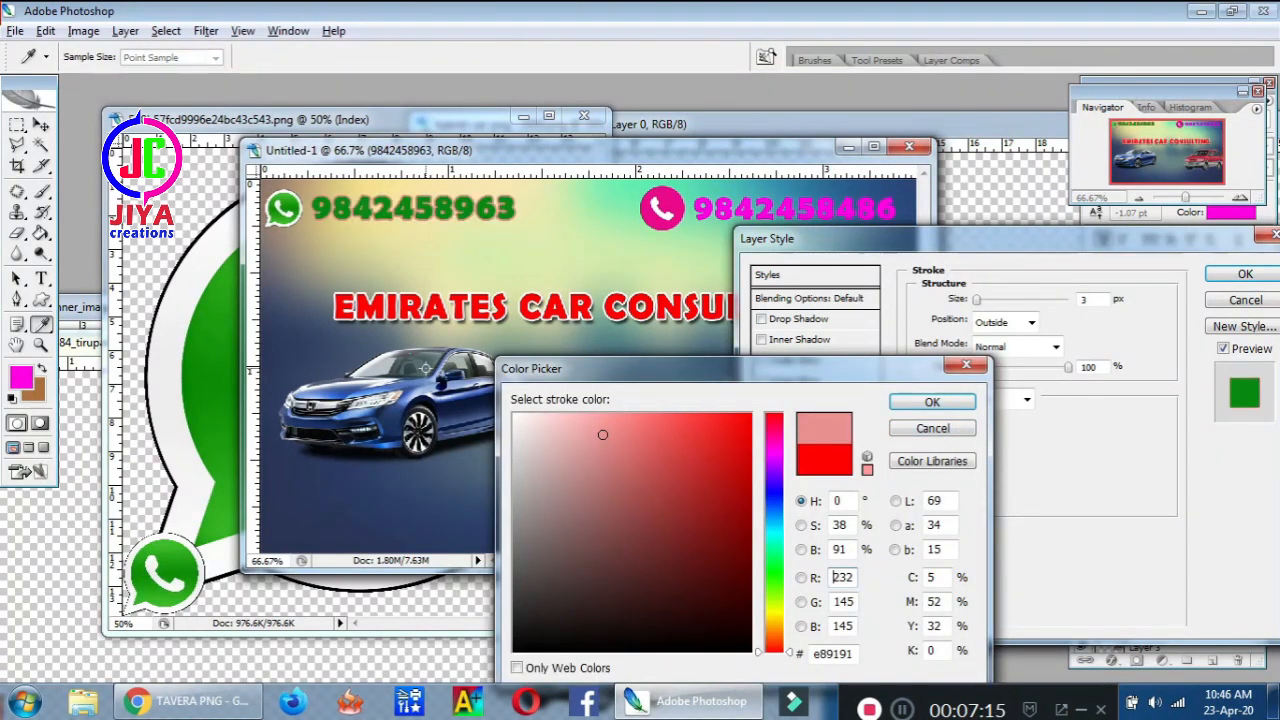
{"action": "left_click", "coordinate": [521, 414]}
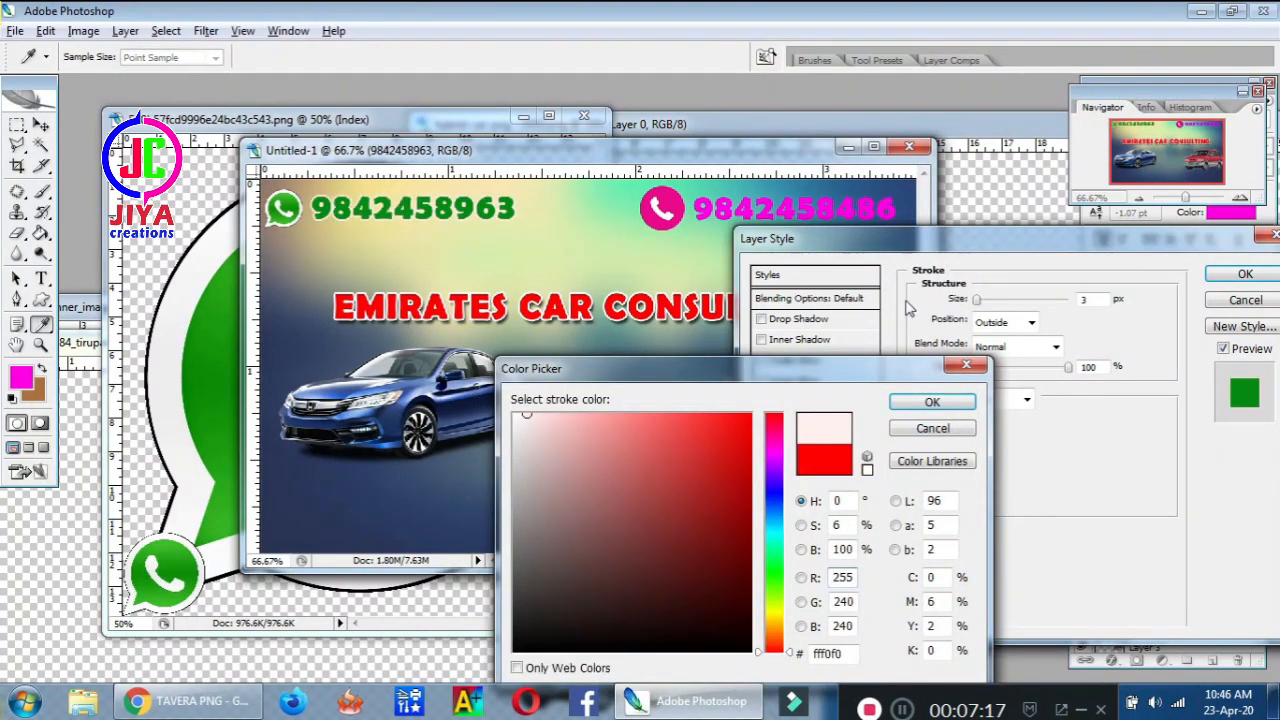
{"action": "left_click", "coordinate": [958, 405]}
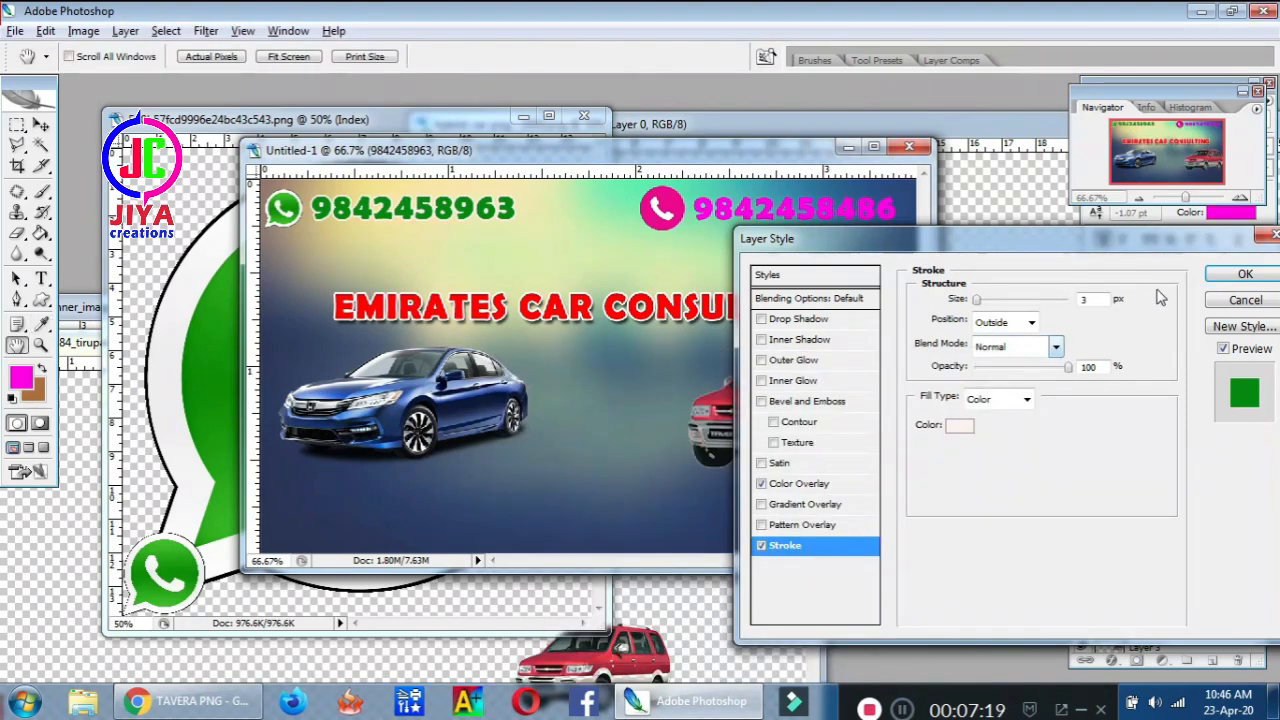
{"action": "left_click", "coordinate": [1244, 276]}
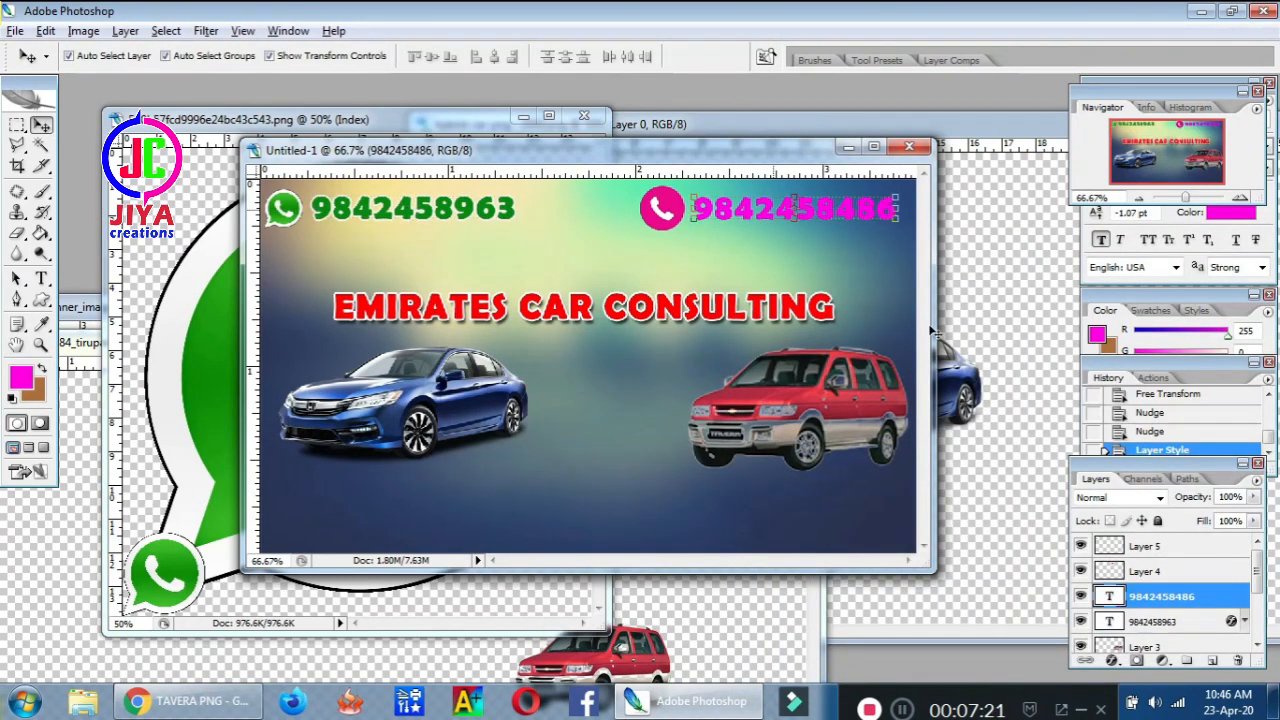
{"action": "double_click", "coordinate": [1237, 598]}
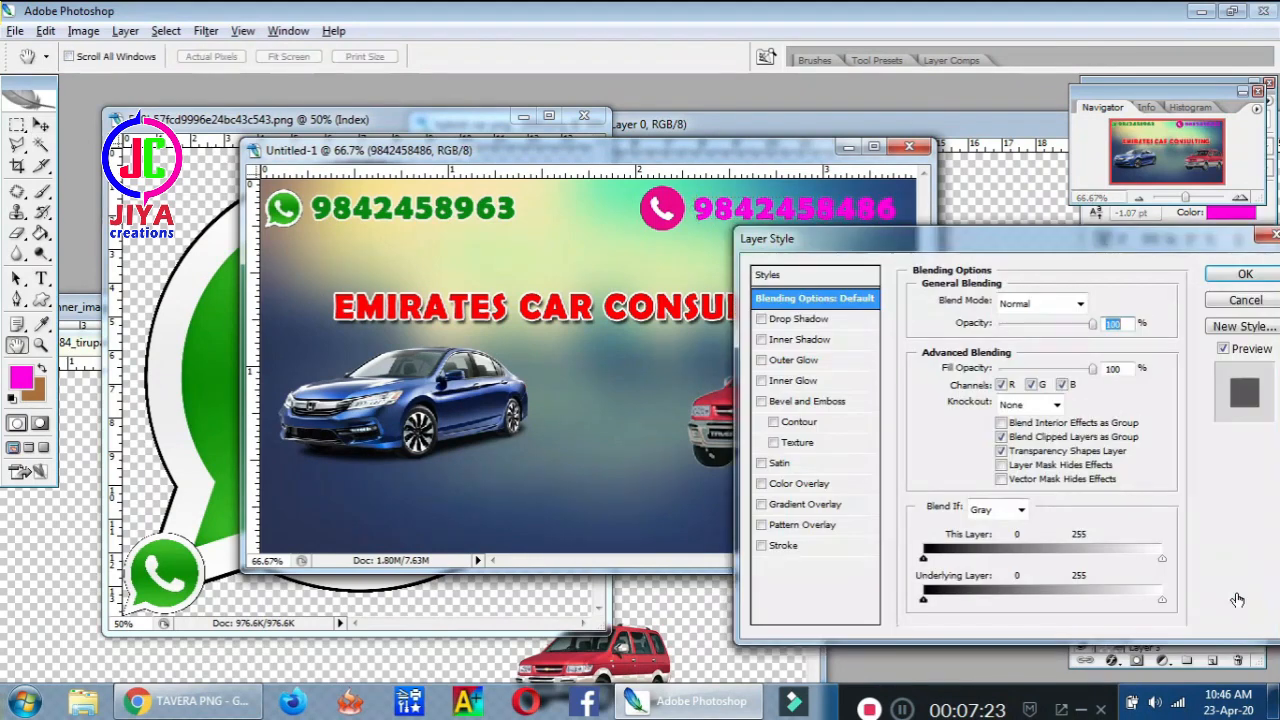
{"action": "left_click", "coordinate": [843, 550]}
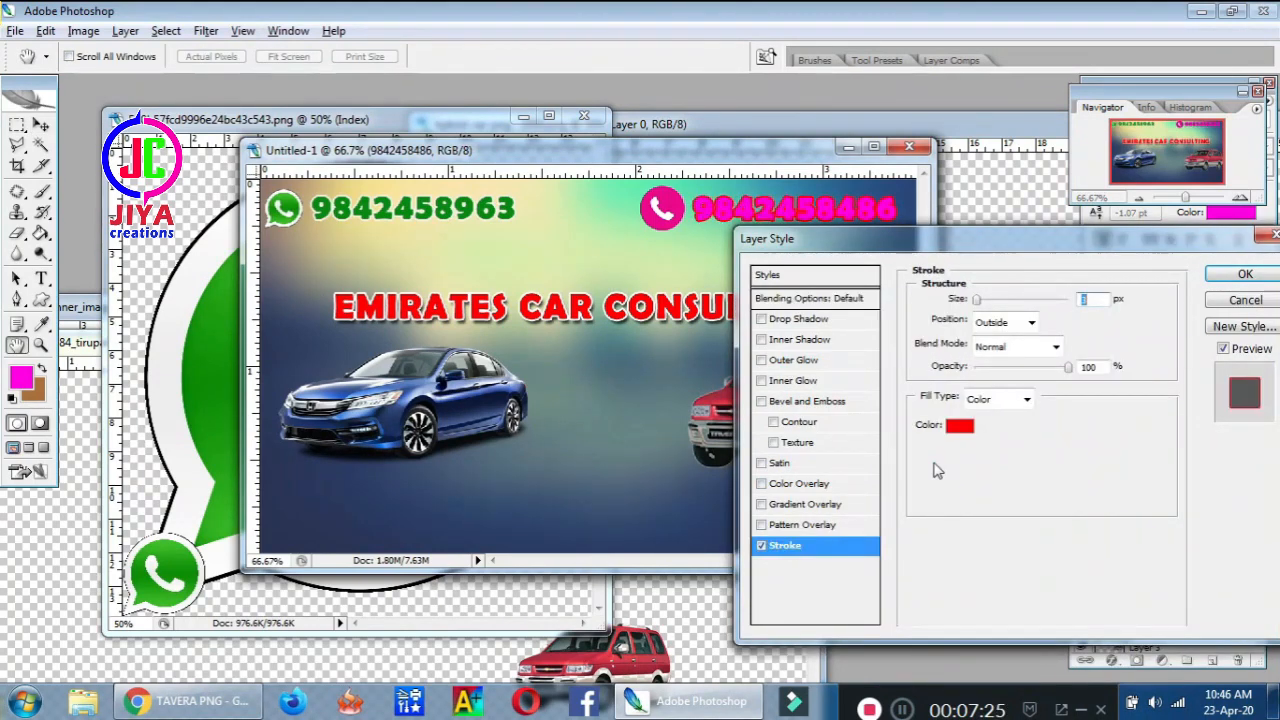
{"action": "left_click", "coordinate": [958, 428]}
{"action": "left_click_drag", "start_coordinate": [528, 448], "coordinate": [514, 415]}
{"action": "left_click", "coordinate": [925, 404]}
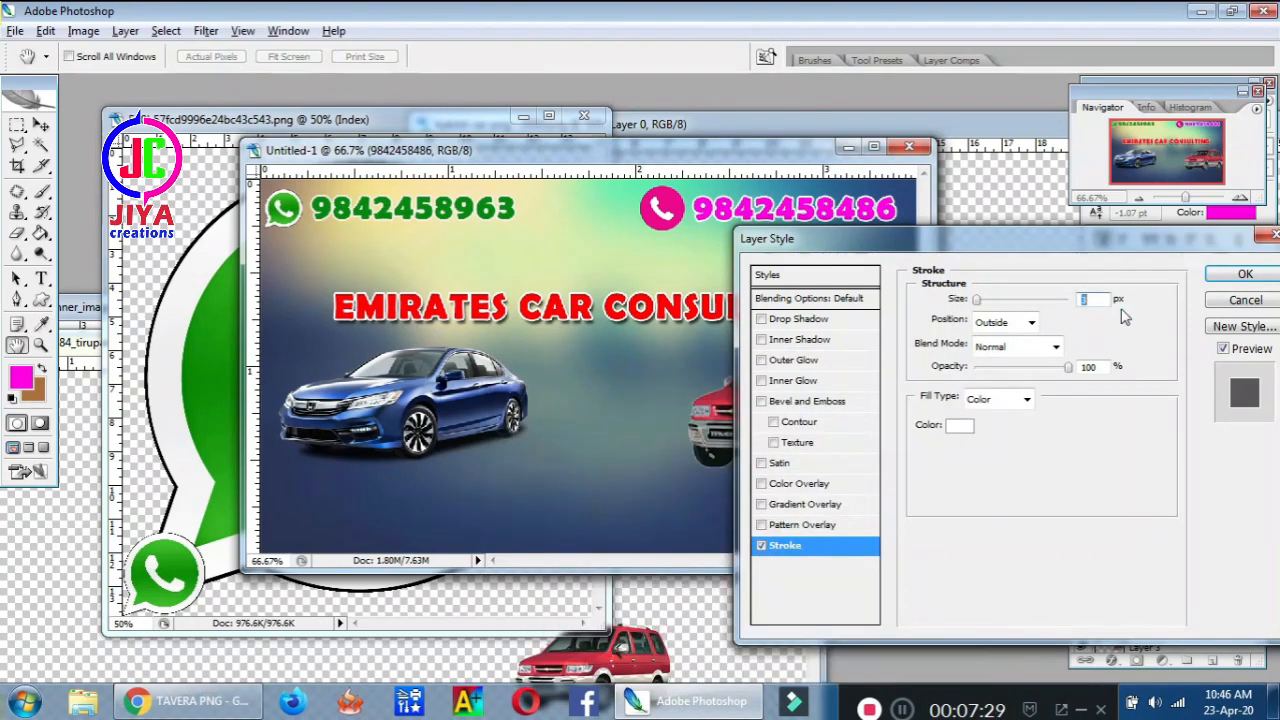
{"action": "left_click", "coordinate": [1245, 274]}
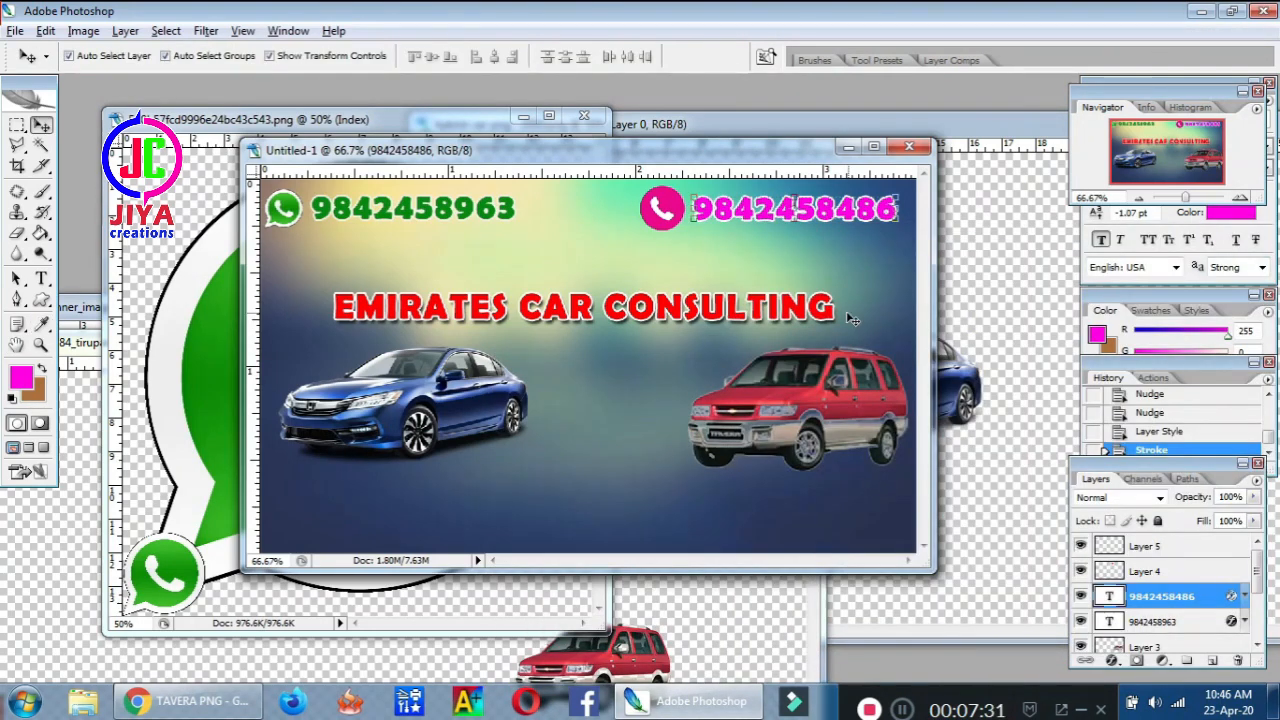
Resize the EMIRATES CAR CONSULTING heading to 15.09 pt and move it up
{"action": "left_click", "coordinate": [800, 318]}
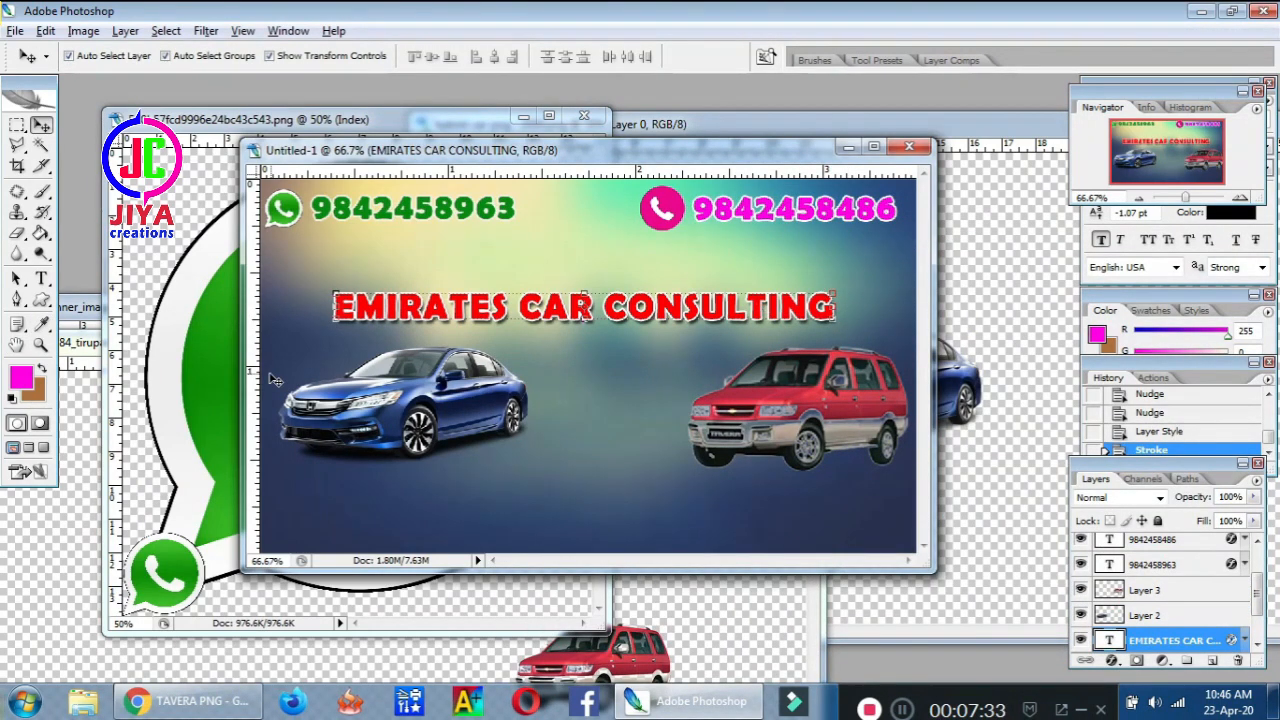
{"action": "left_click", "coordinate": [44, 280]}
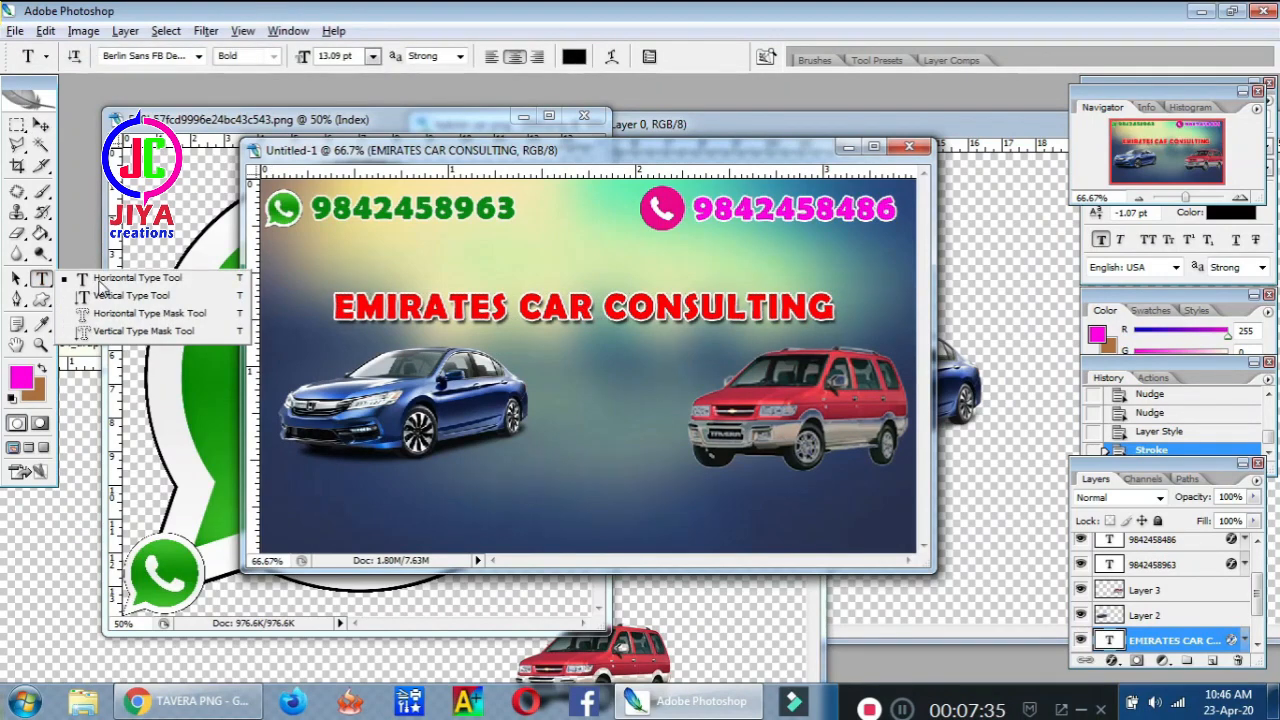
{"action": "left_click", "coordinate": [105, 279]}
{"action": "left_click", "coordinate": [521, 306]}
{"action": "key", "text": "ctrl+a"}
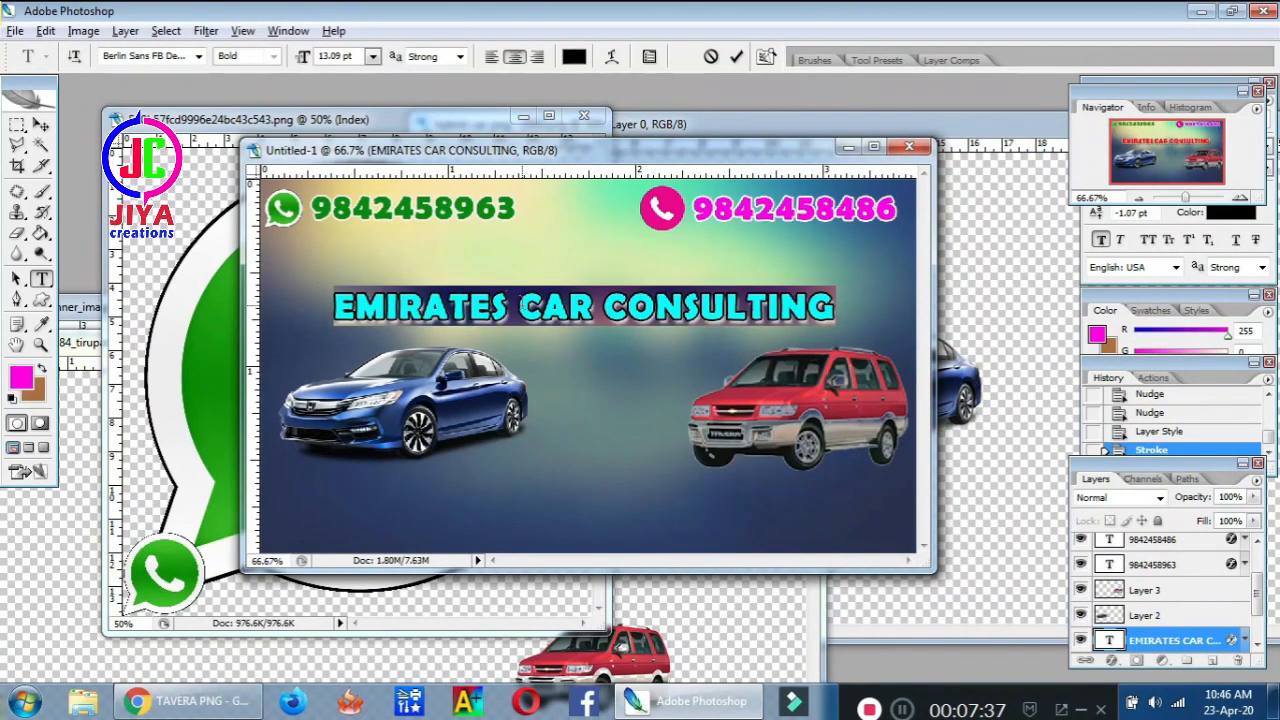
{"action": "key", "text": "ctrl+shift+period"}
{"action": "key", "text": "ctrl+shift+period"}
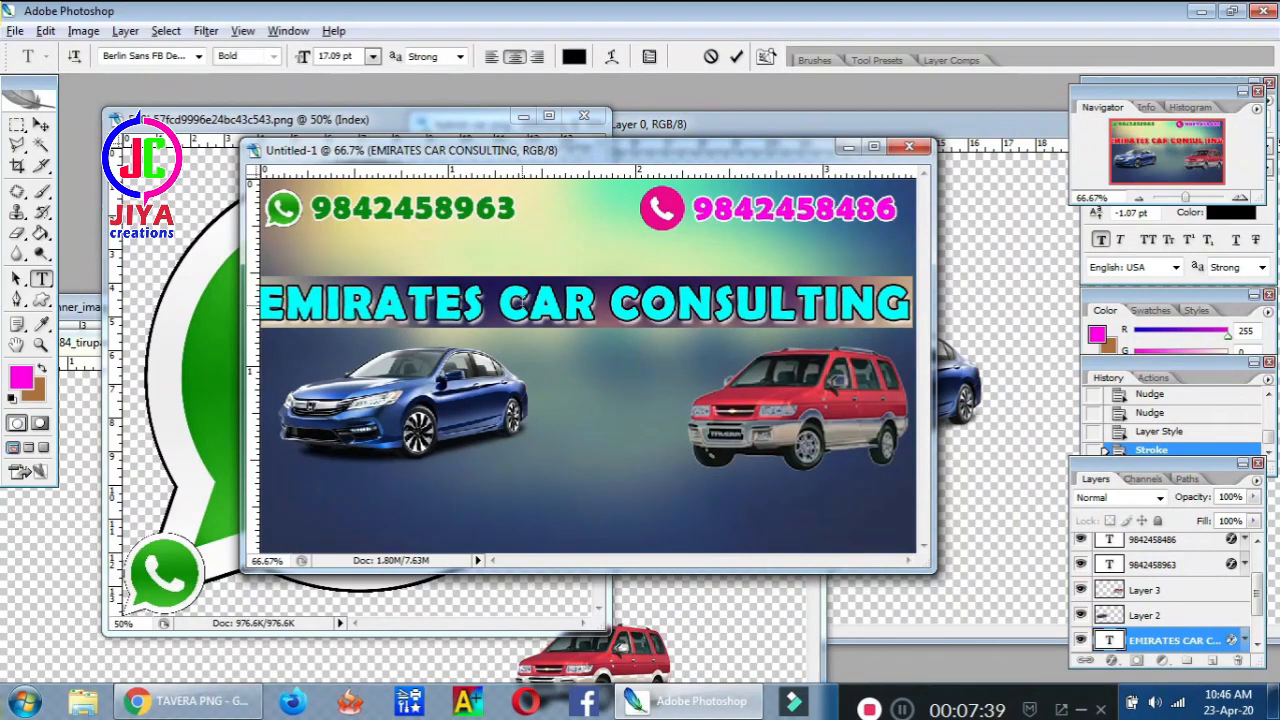
{"action": "key", "text": "ctrl+shift+comma"}
{"action": "left_click_drag", "start_coordinate": [596, 378], "coordinate": [598, 373]}
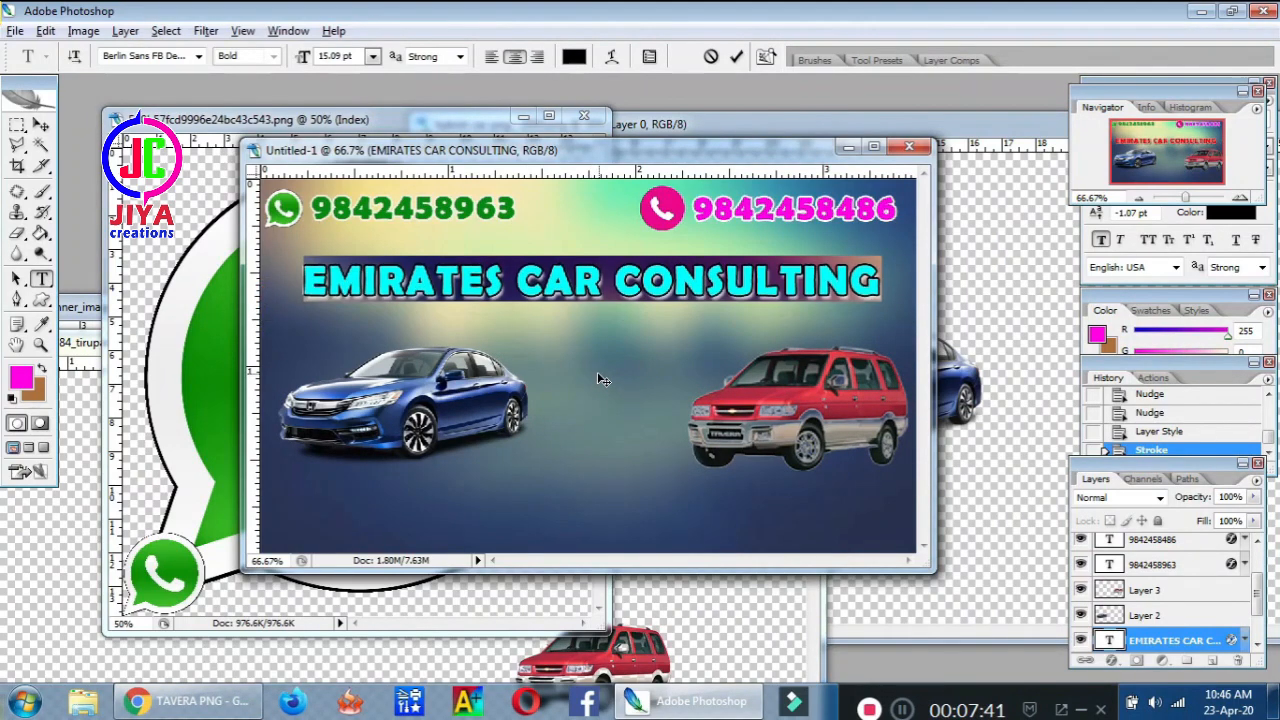
{"action": "left_click", "coordinate": [48, 125]}
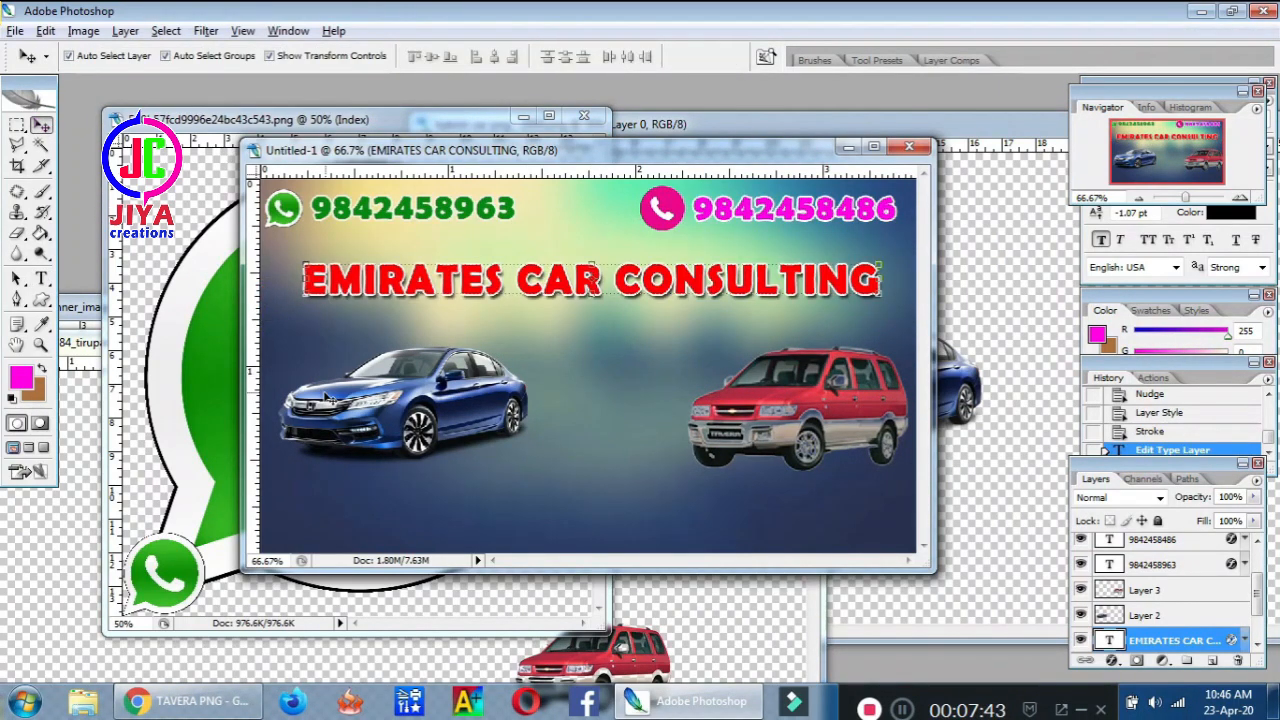
Move the blue car and the red car up closer to the heading
{"action": "left_click_drag", "start_coordinate": [419, 393], "coordinate": [433, 369]}
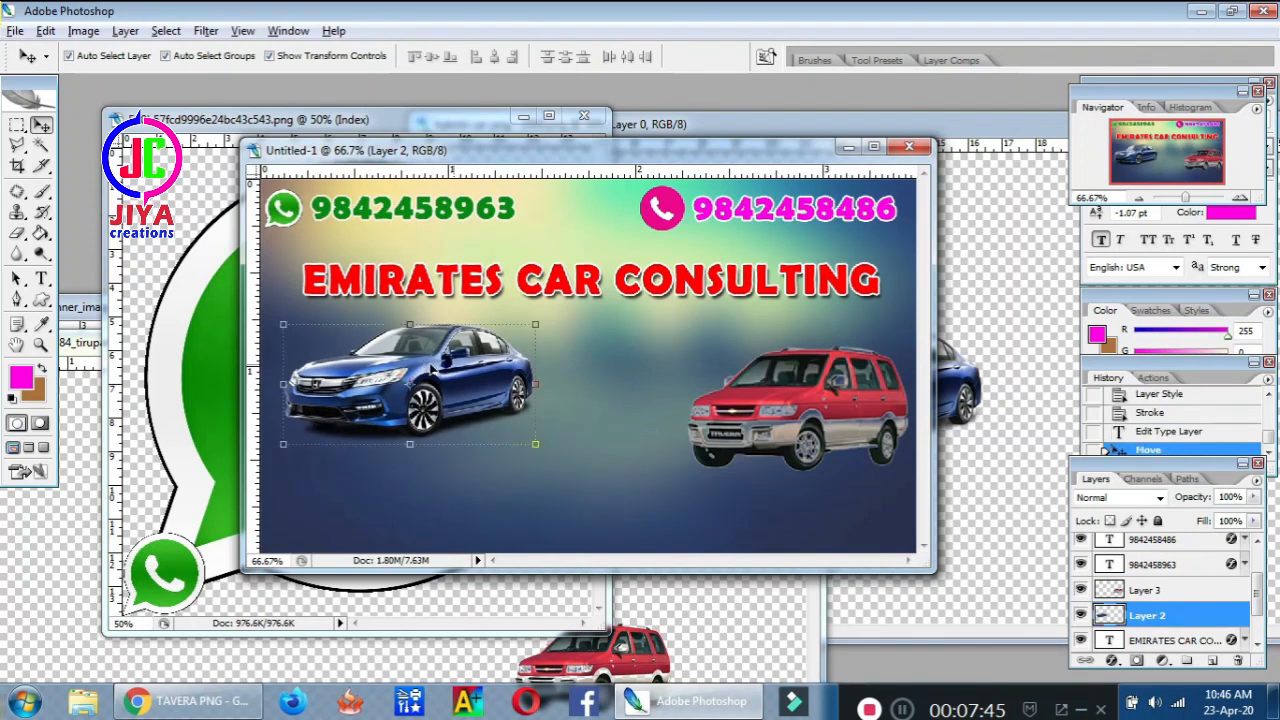
{"action": "left_click", "coordinate": [816, 401]}
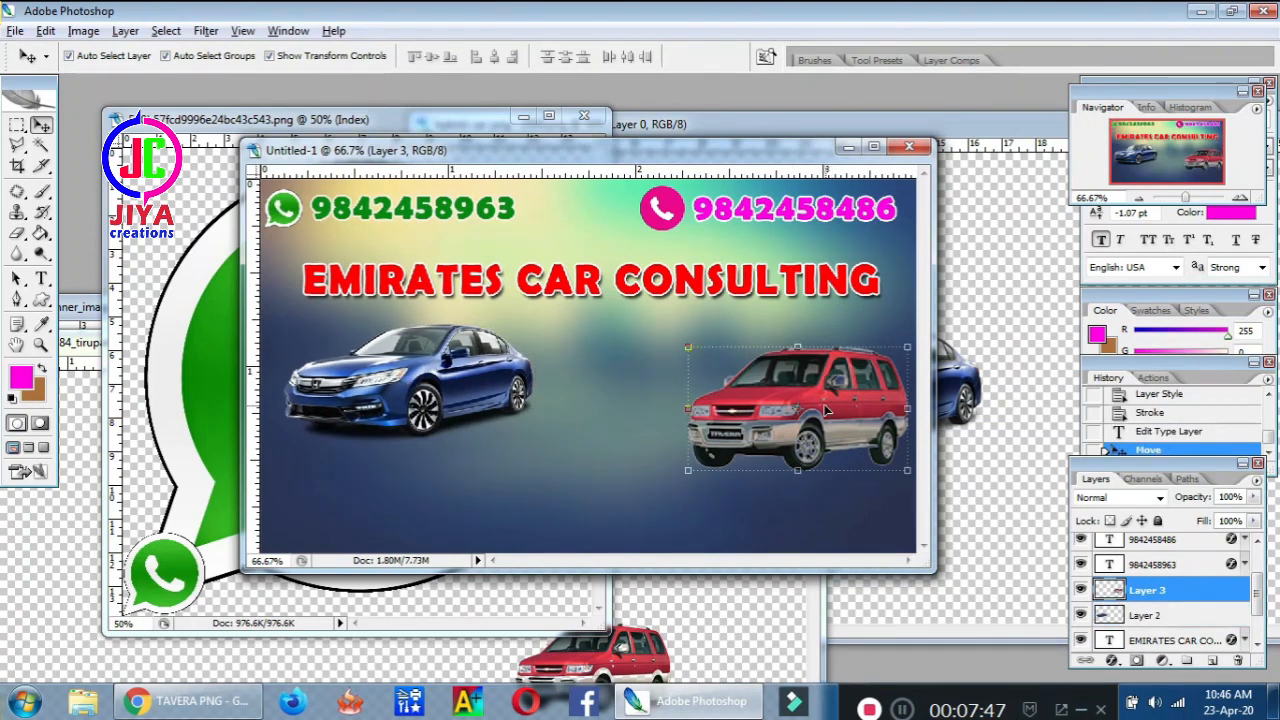
{"action": "left_click_drag", "start_coordinate": [826, 409], "coordinate": [814, 383]}
{"action": "key", "text": "Up"}
{"action": "key", "text": "Up"}
{"action": "key", "text": "Up"}
{"action": "key", "text": "Up"}
{"action": "key", "text": "Up"}
{"action": "key", "text": "Up"}
{"action": "key", "text": "Up"}
{"action": "key", "text": "Up"}
{"action": "key", "text": "Up"}
{"action": "key", "text": "Up"}
{"action": "key", "text": "Up"}
{"action": "key", "text": "Up"}
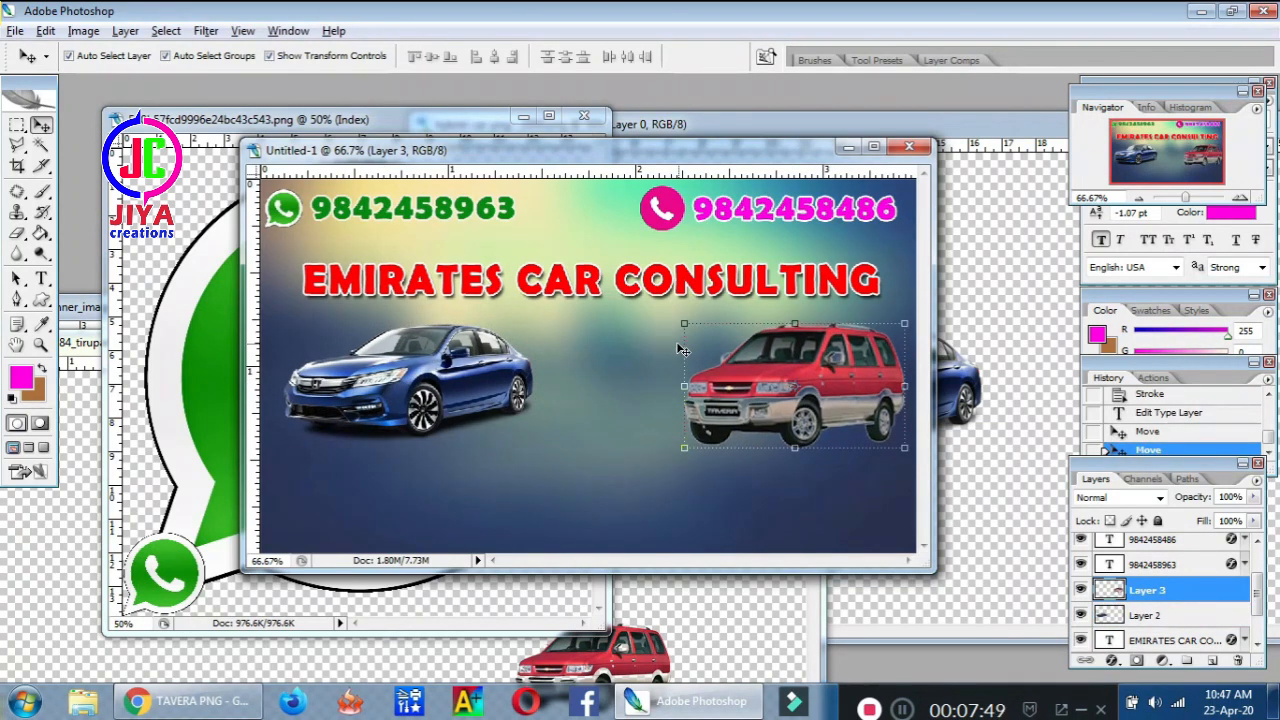
{"action": "key", "text": "Up"}
{"action": "key", "text": "Up"}
{"action": "key", "text": "Up"}
{"action": "key", "text": "Up"}
{"action": "key", "text": "Up"}
{"action": "key", "text": "Up"}
{"action": "key", "text": "Up"}
{"action": "key", "text": "Up"}
{"action": "key", "text": "Up"}
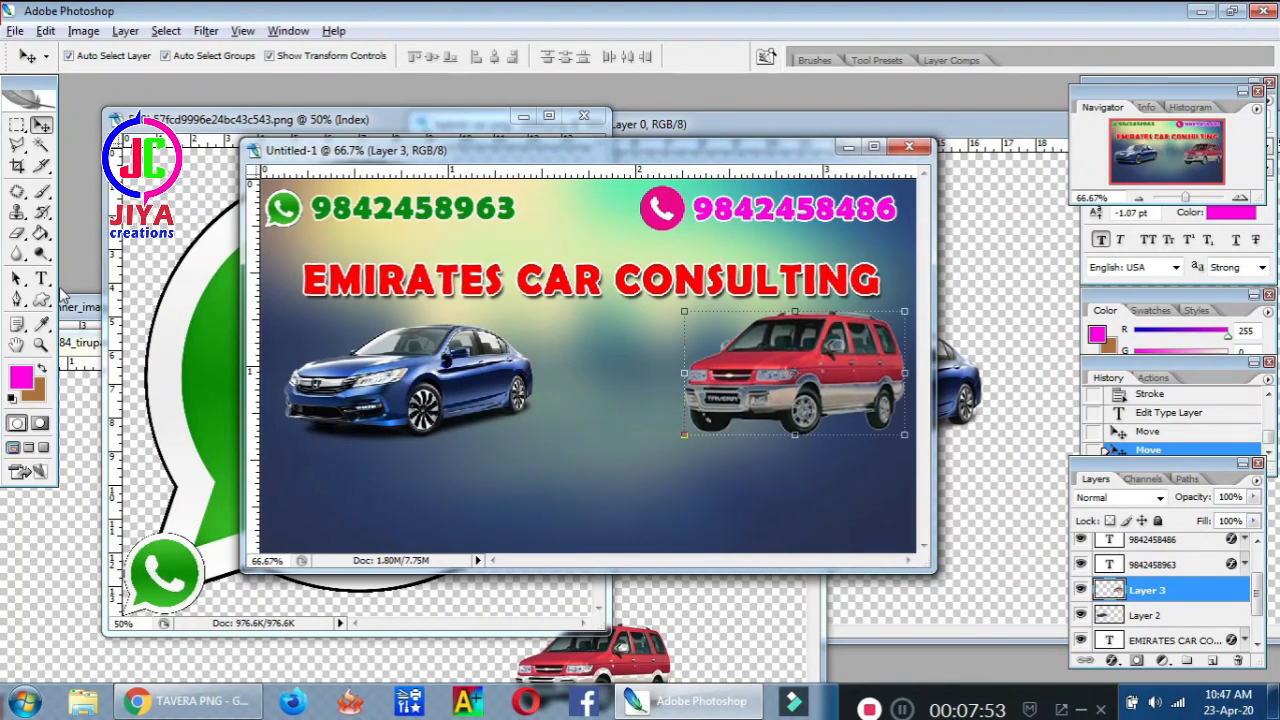
{"action": "left_click", "coordinate": [41, 279]}
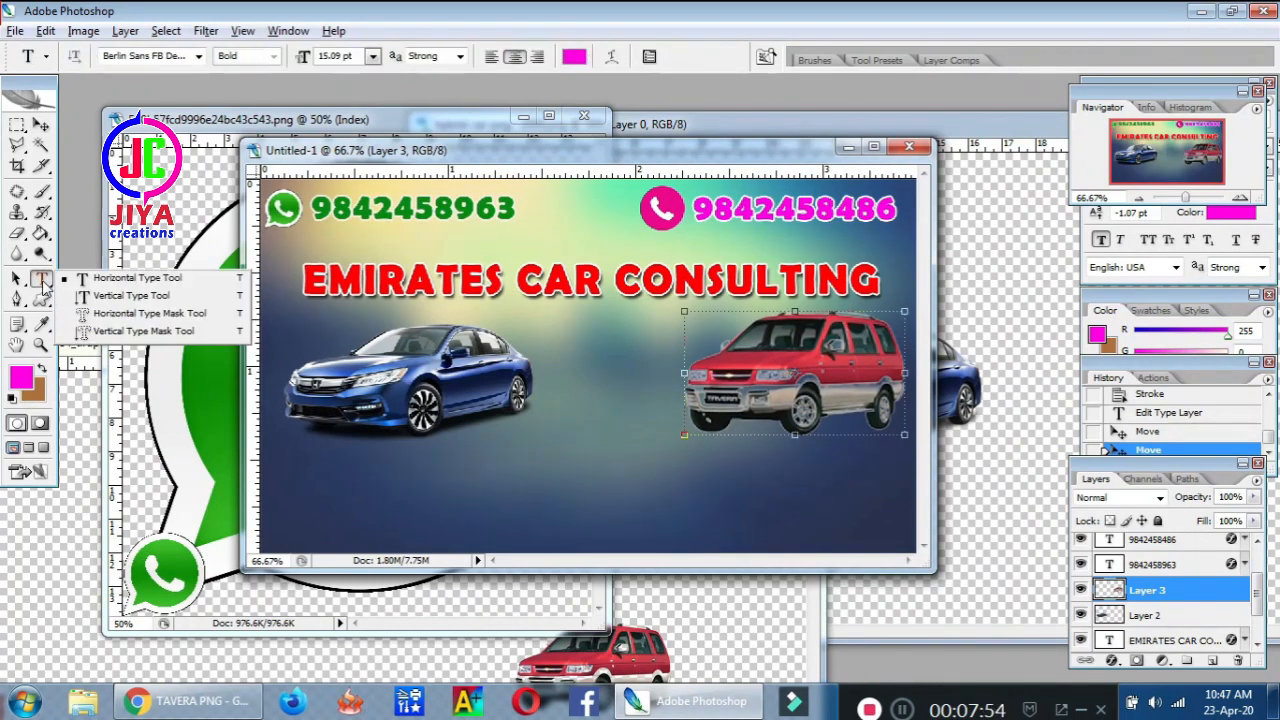
Type the tagline 'All types of Car Available' below the cars in Baskerville Old Face
{"action": "left_click", "coordinate": [457, 493]}
{"action": "type", "text": "AL"}
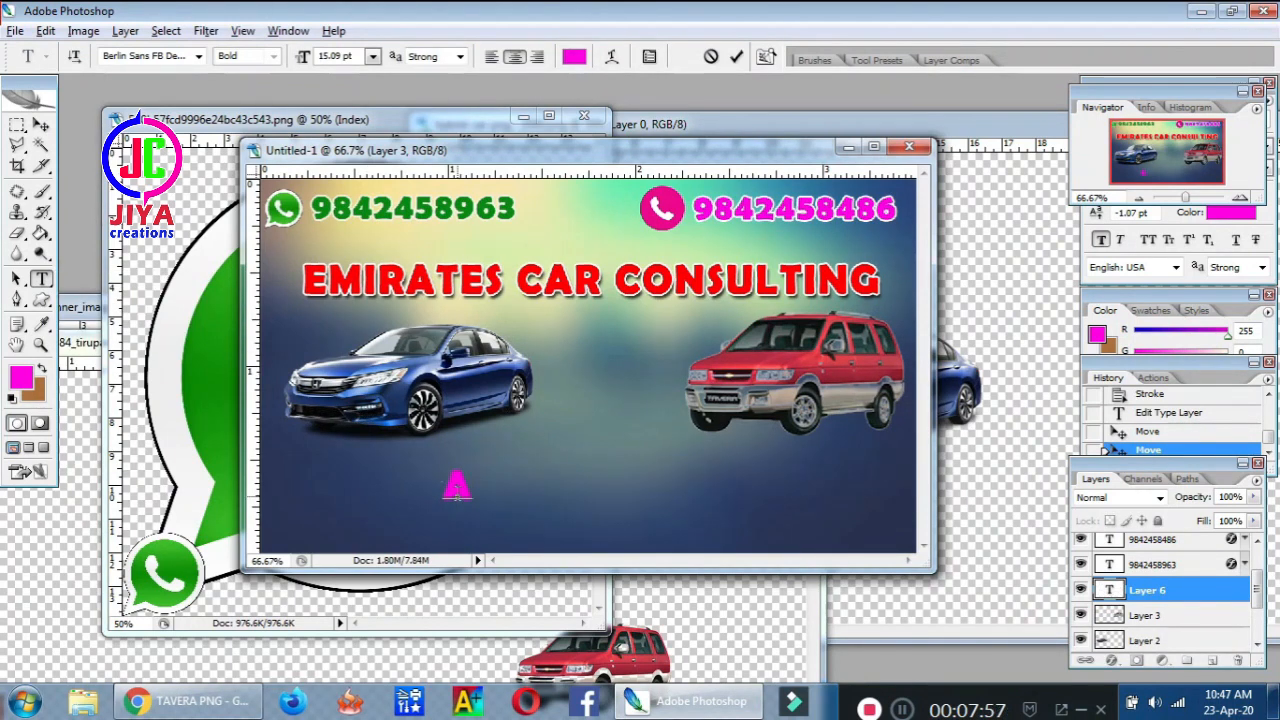
{"action": "type", "text": "ll types"}
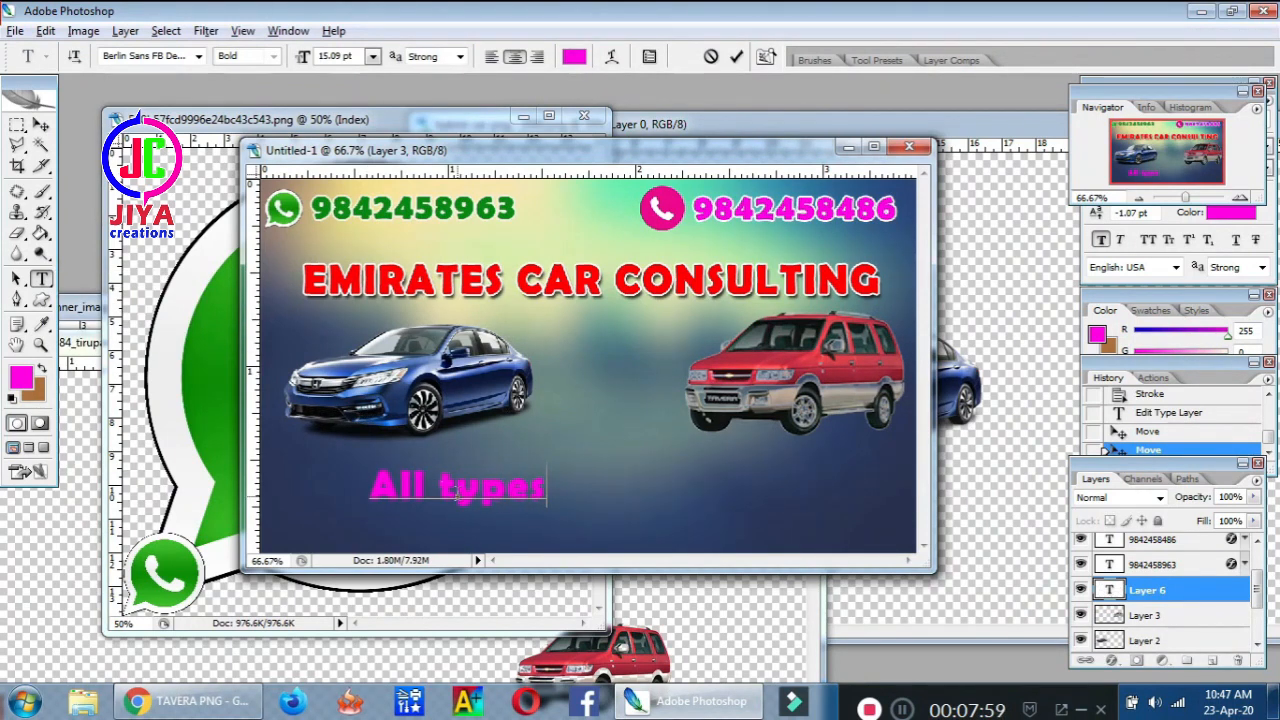
{"action": "type", "text": " of Car"}
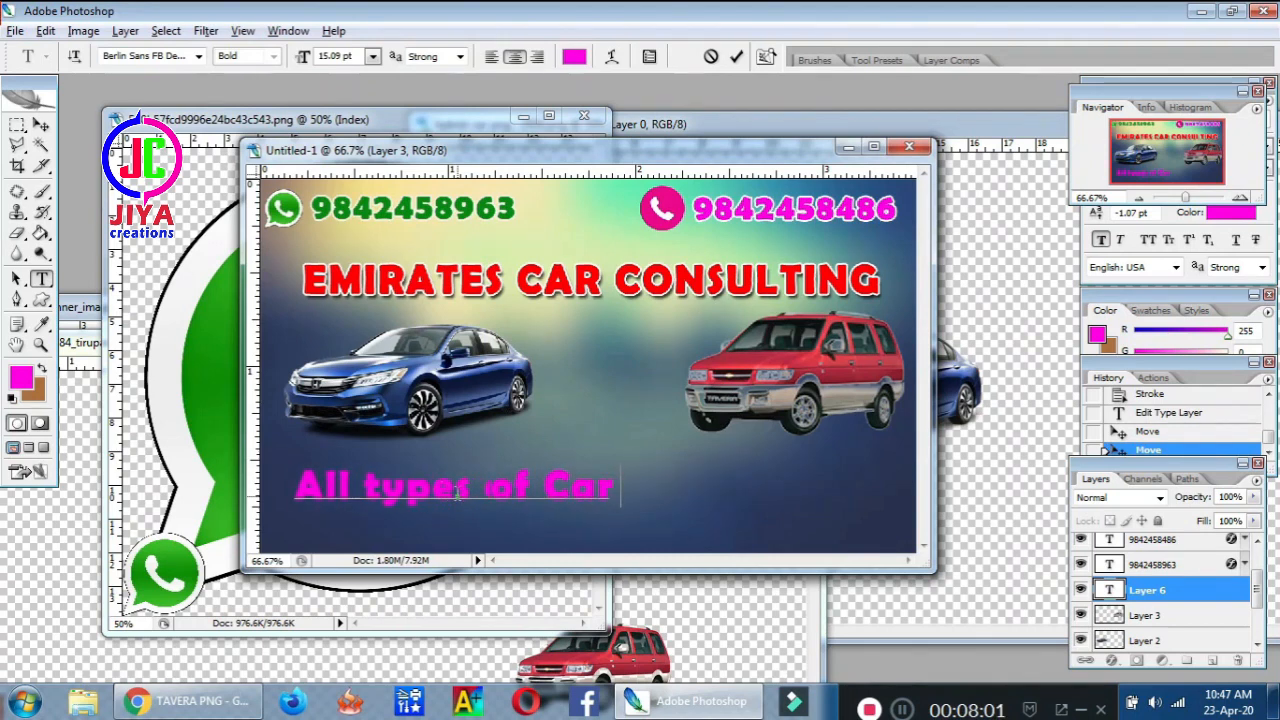
{"action": "type", "text": " Availab"}
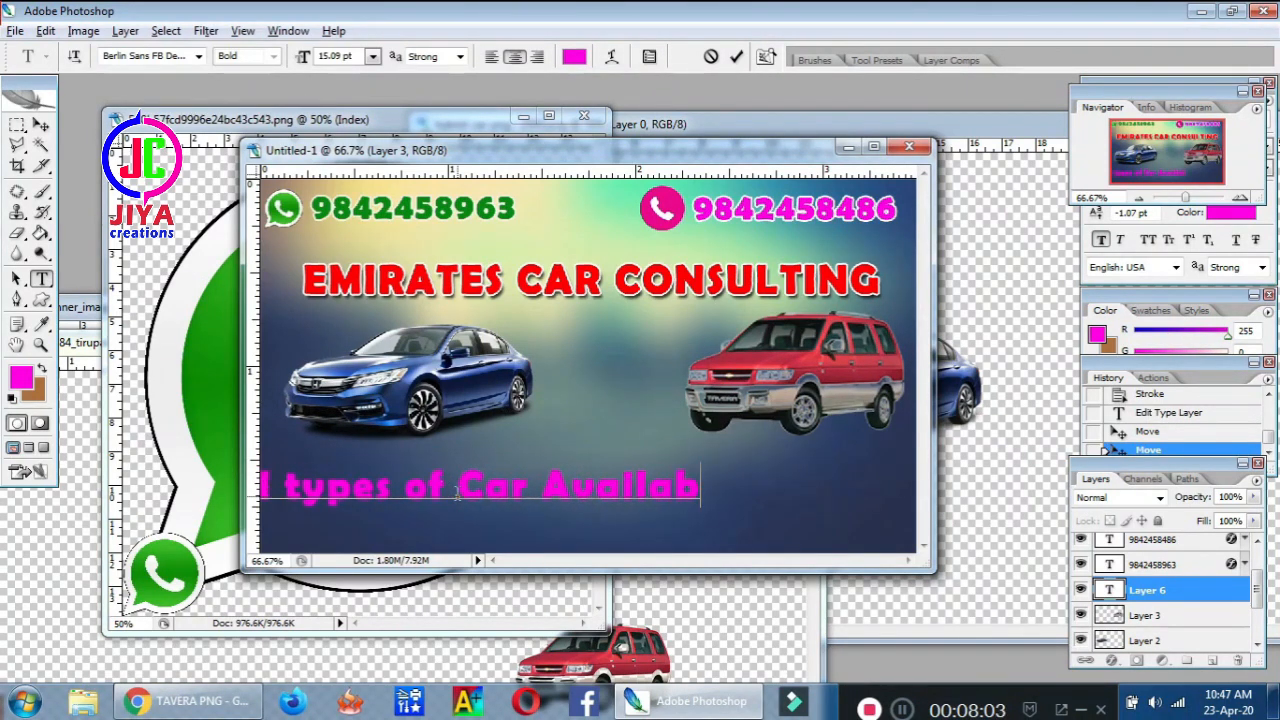
{"action": "type", "text": "le"}
{"action": "key", "text": "ctrl+a"}
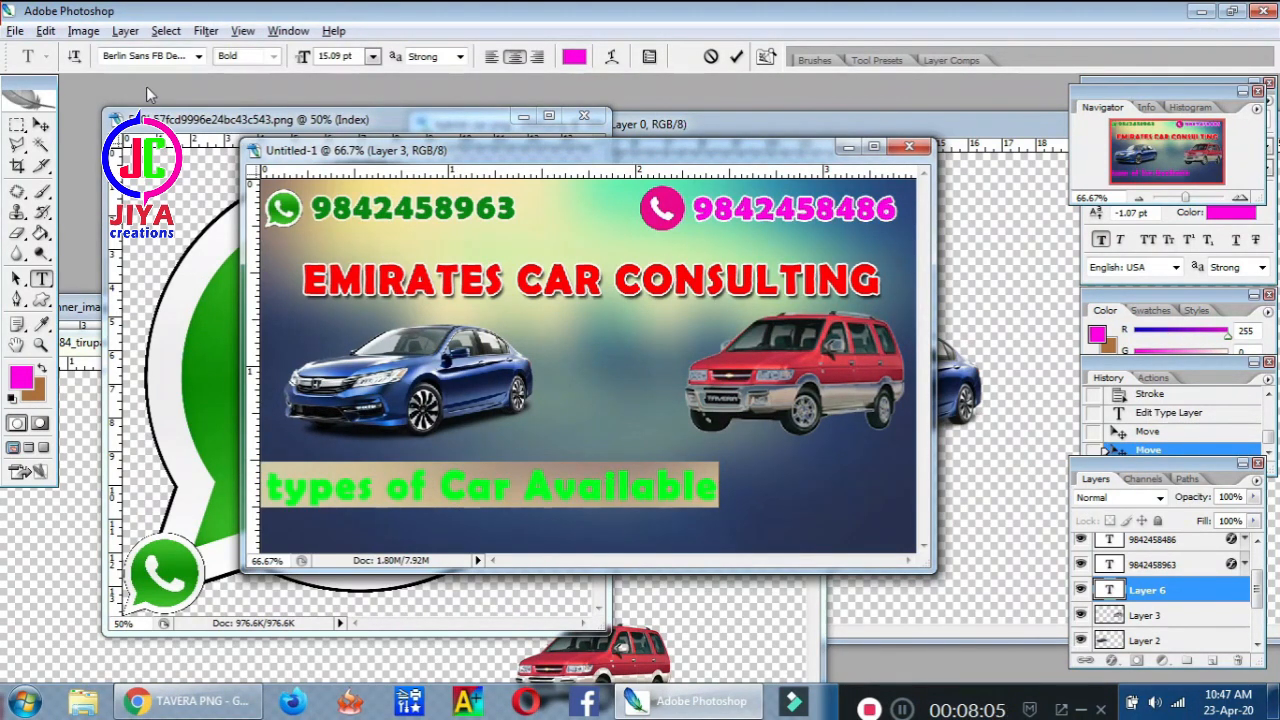
{"action": "left_click", "coordinate": [152, 57]}
{"action": "key", "text": "Up"}
{"action": "key", "text": "Up"}
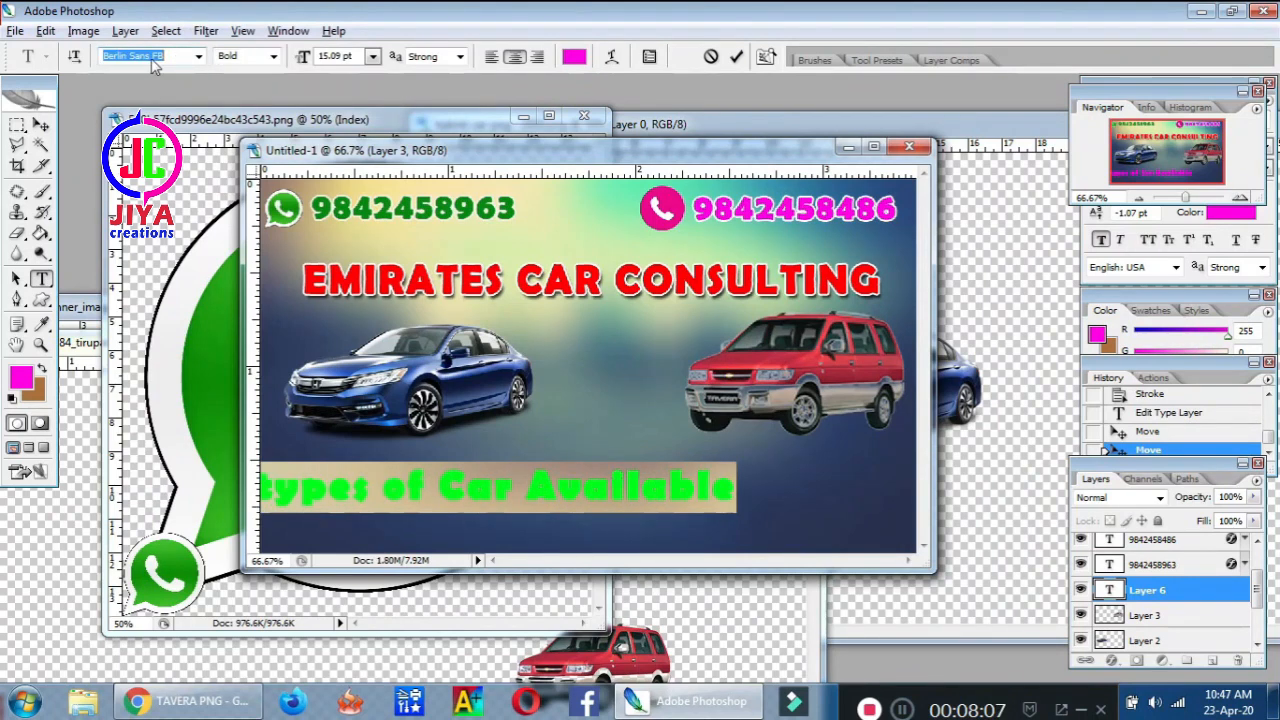
{"action": "key", "text": "Up"}
{"action": "key", "text": "Up"}
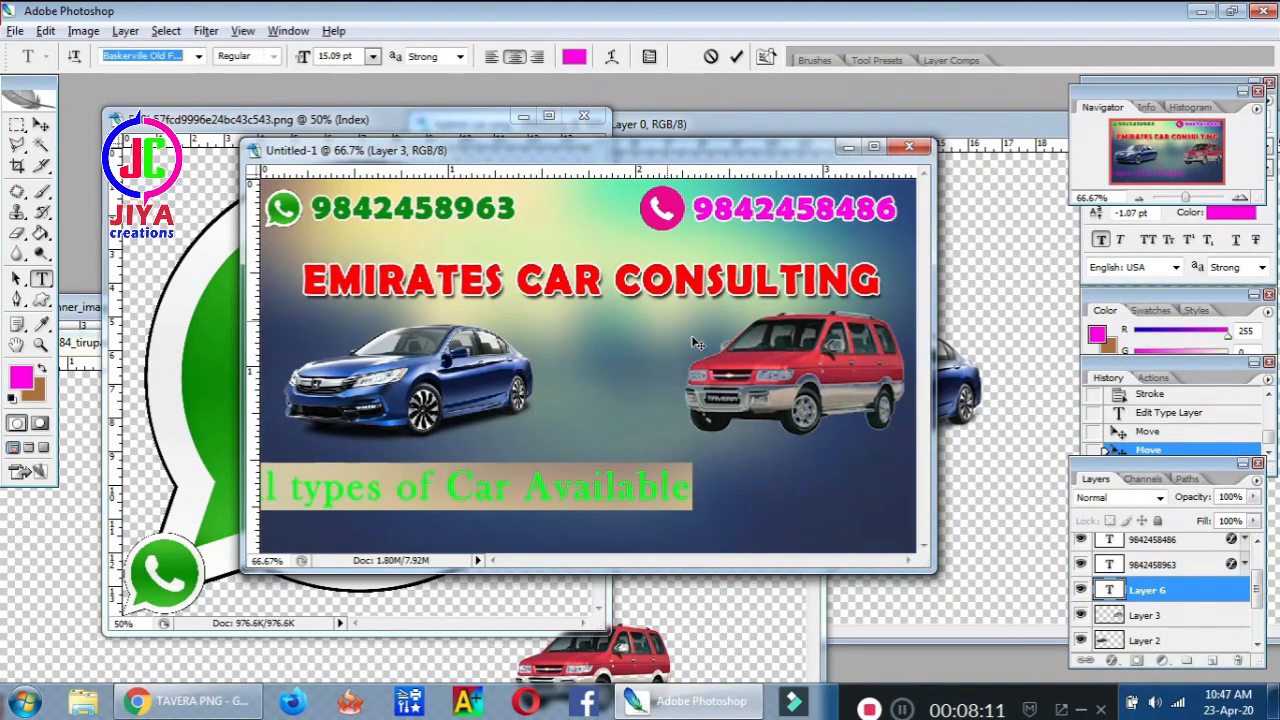
{"action": "left_click_drag", "start_coordinate": [806, 507], "coordinate": [929, 478]}
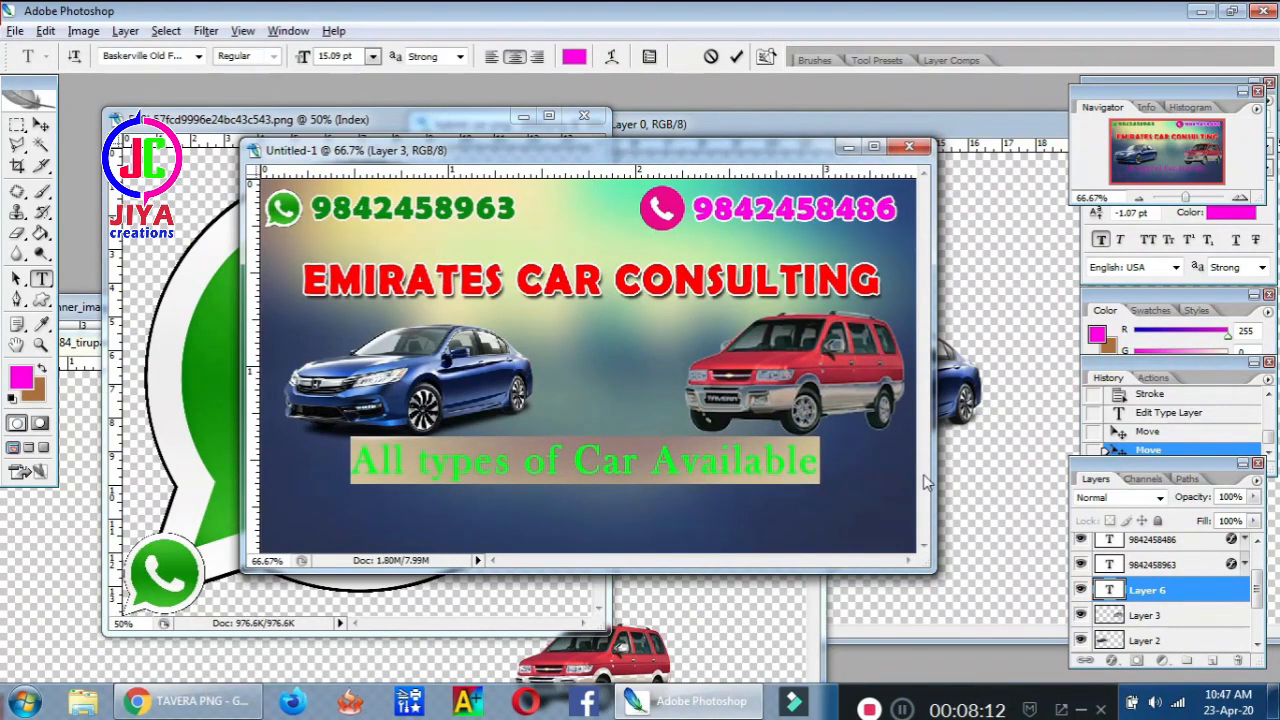
{"action": "left_click", "coordinate": [766, 462]}
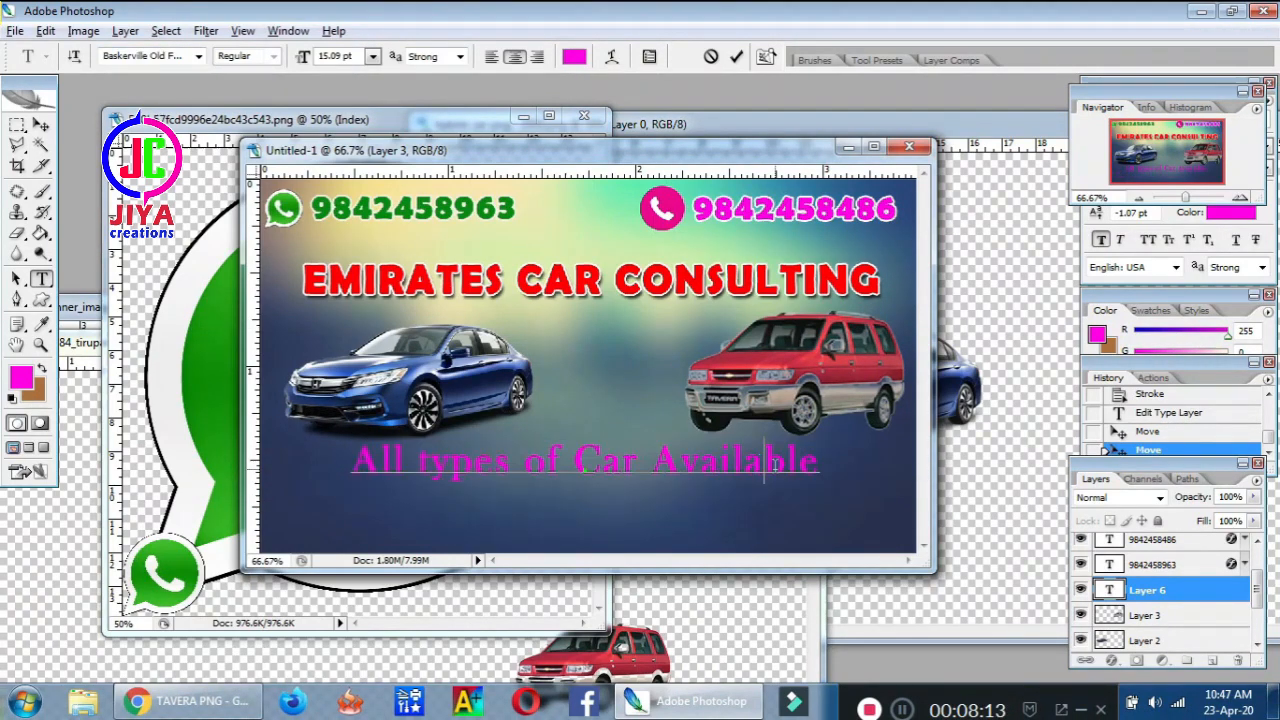
{"action": "left_click", "coordinate": [41, 125]}
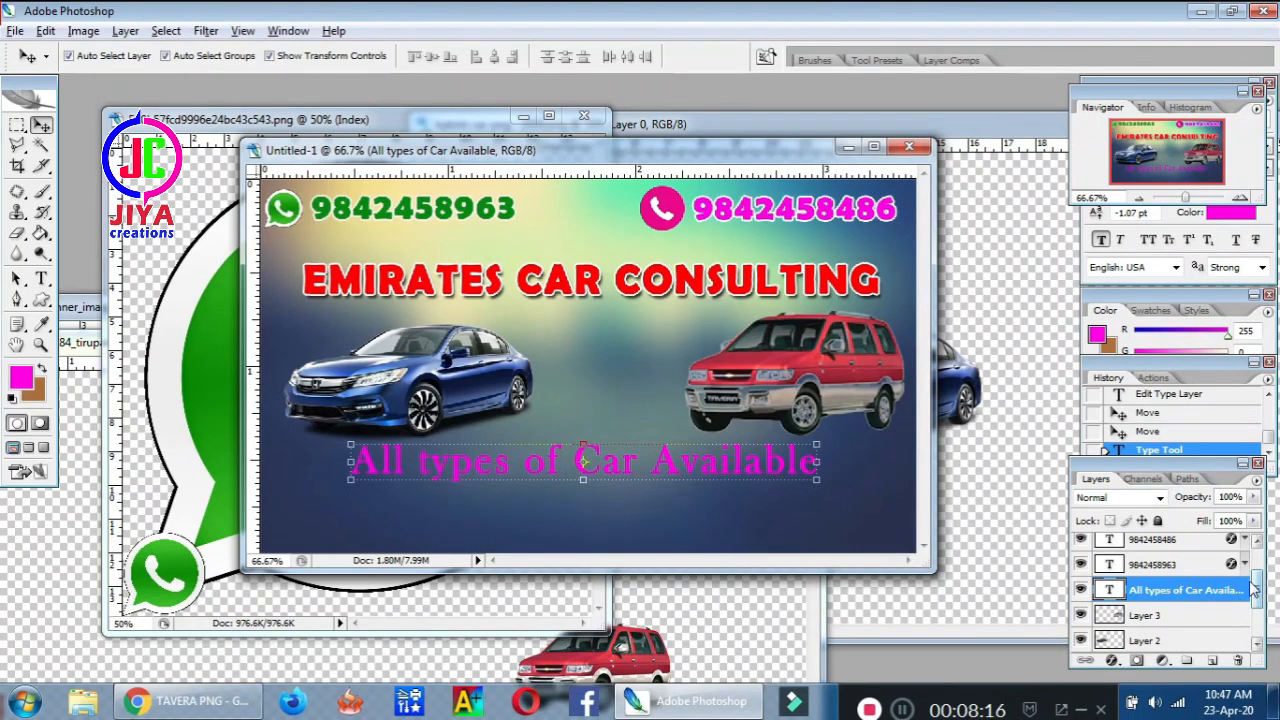
{"action": "left_click_drag", "start_coordinate": [1254, 586], "coordinate": [1249, 581]}
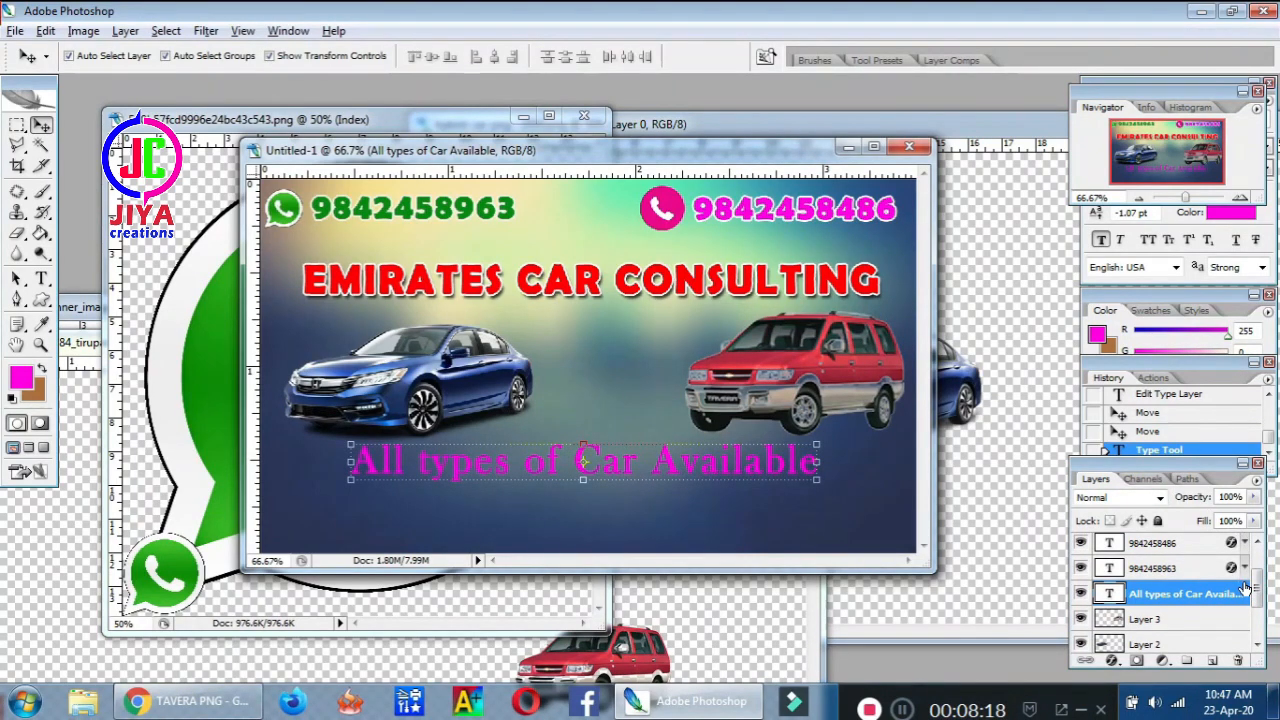
Apply a white ffffff Color Overlay layer style to the 'All types of Car Available' tagline
{"action": "double_click", "coordinate": [1245, 590]}
{"action": "left_click", "coordinate": [838, 486]}
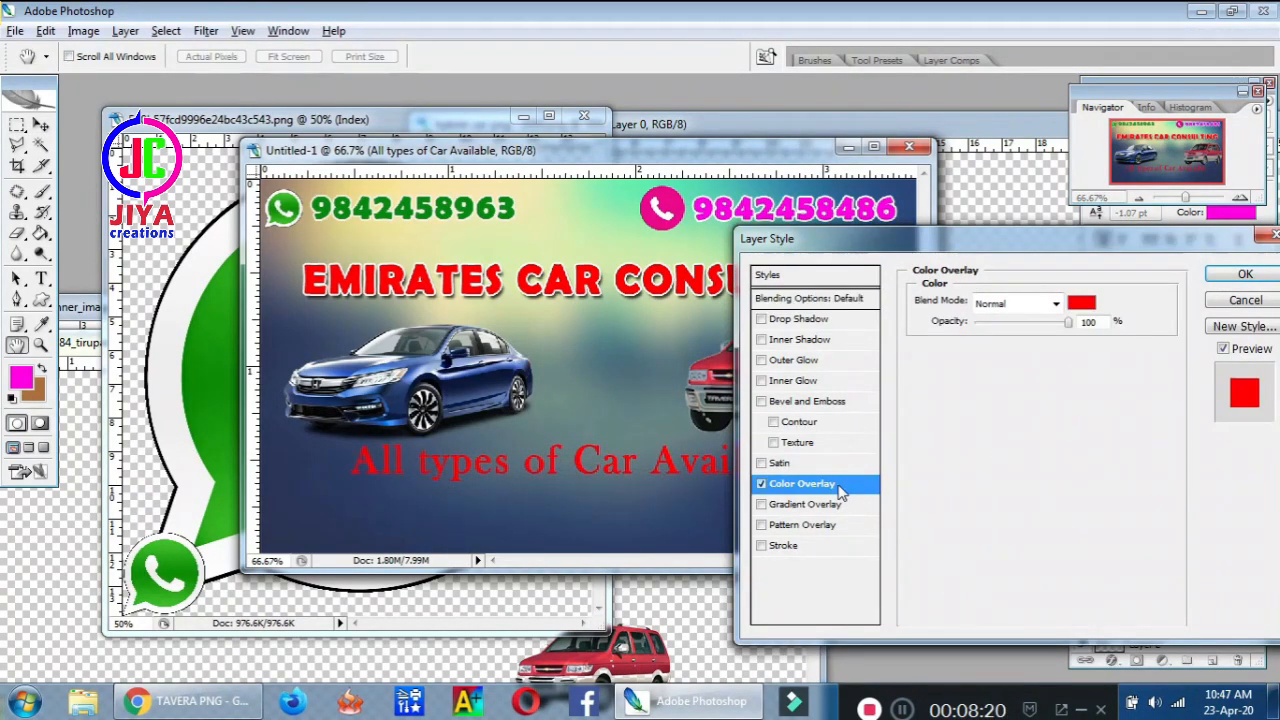
{"action": "left_click", "coordinate": [1081, 302]}
{"action": "left_click_drag", "start_coordinate": [741, 456], "coordinate": [481, 383]}
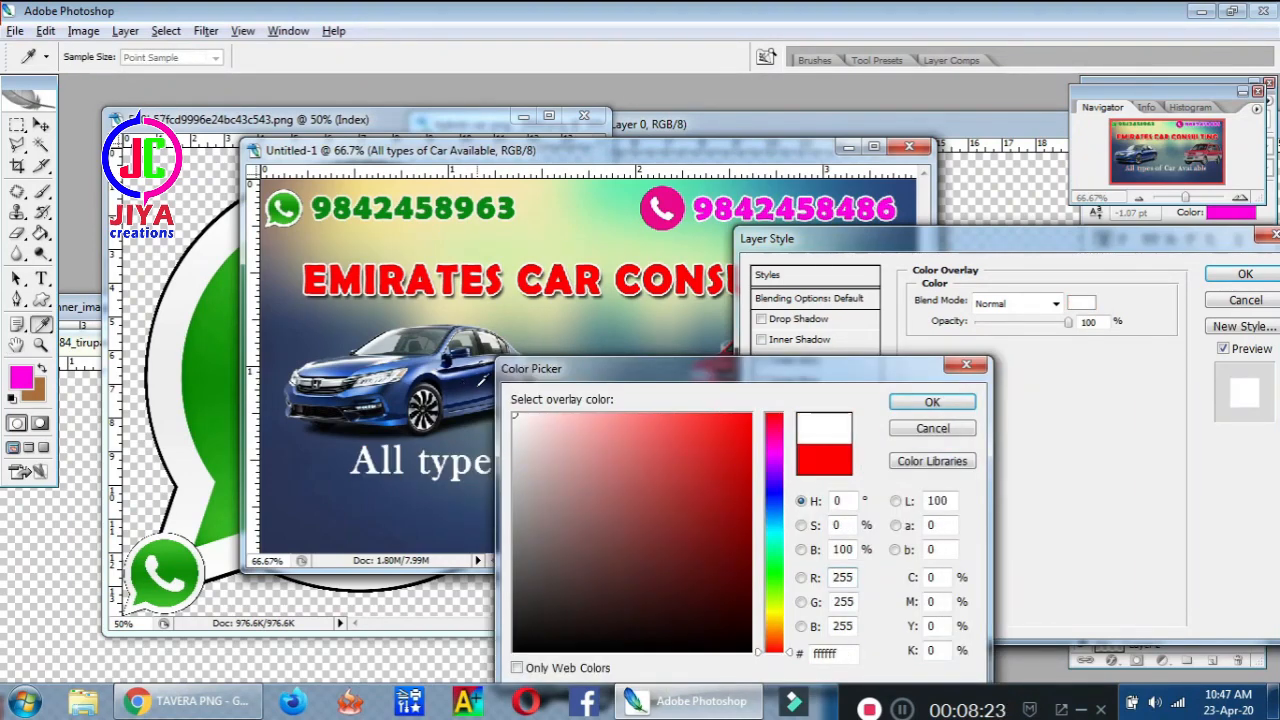
{"action": "left_click", "coordinate": [929, 405]}
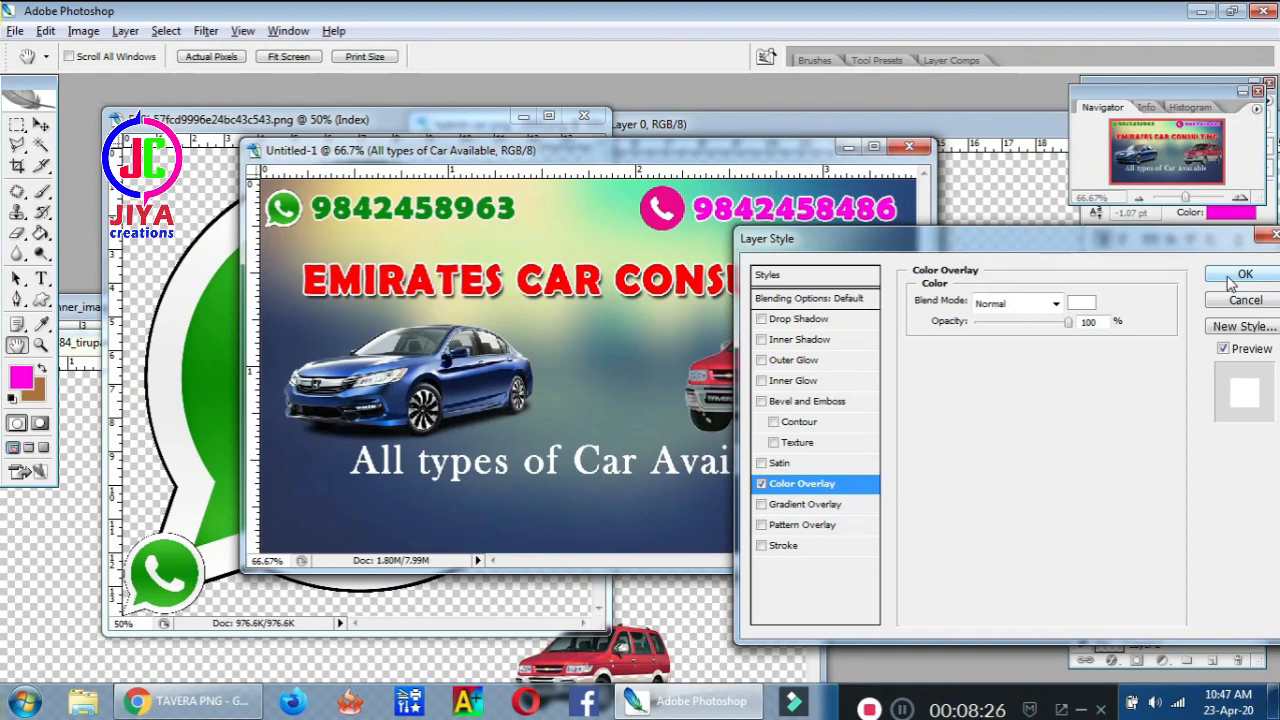
{"action": "left_click", "coordinate": [1240, 276]}
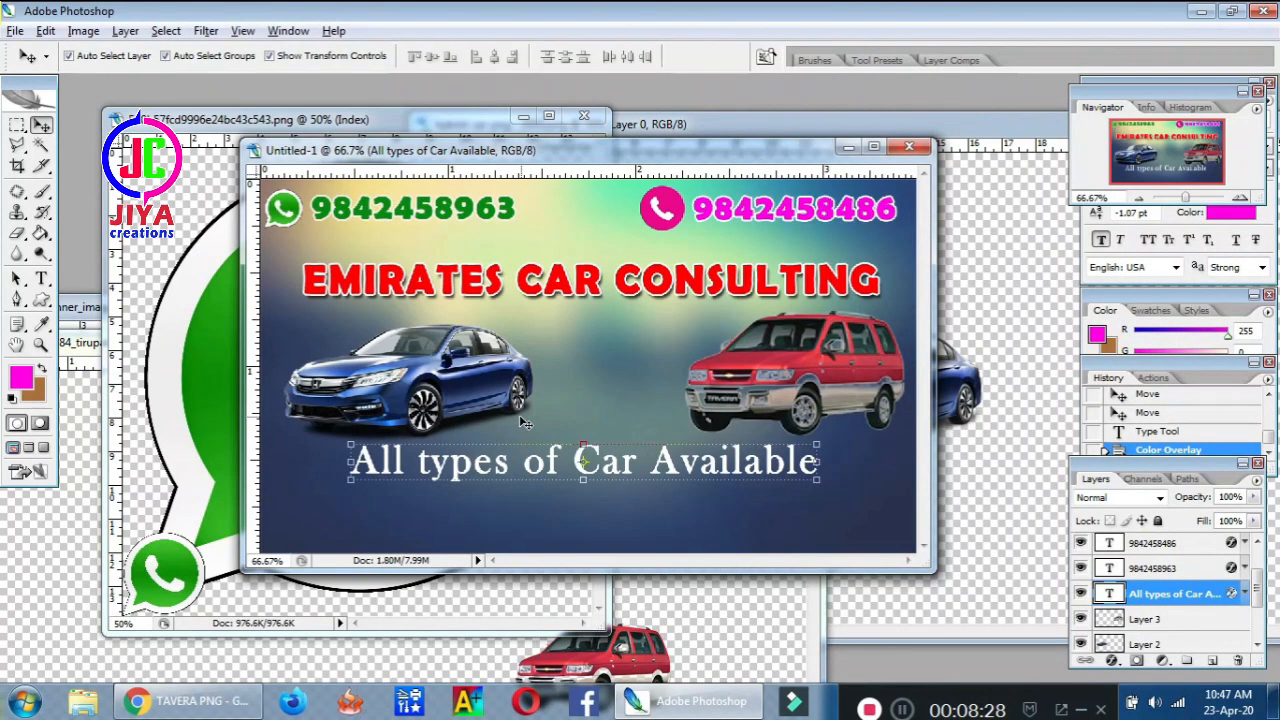
Maximize the banner, add a new layer and marquee-select a strip along the bottom edge
{"action": "left_click", "coordinate": [876, 149]}
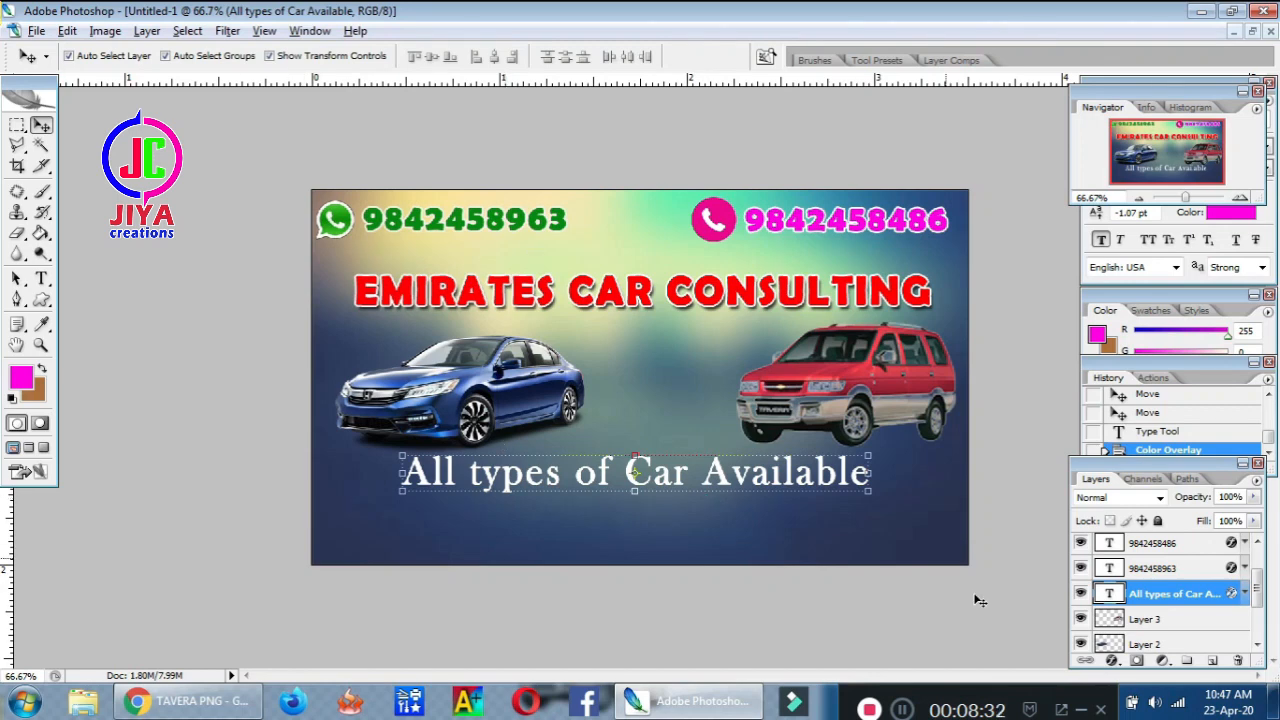
{"action": "left_click", "coordinate": [1213, 662]}
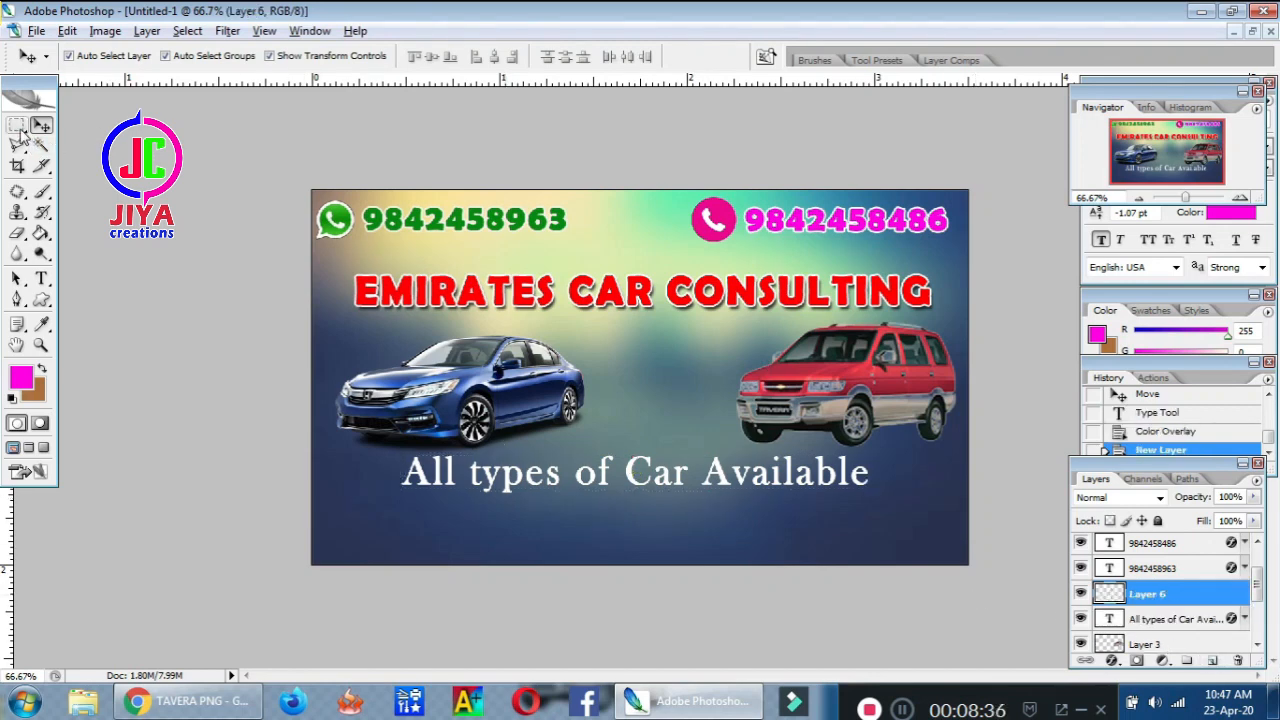
{"action": "left_click", "coordinate": [17, 127]}
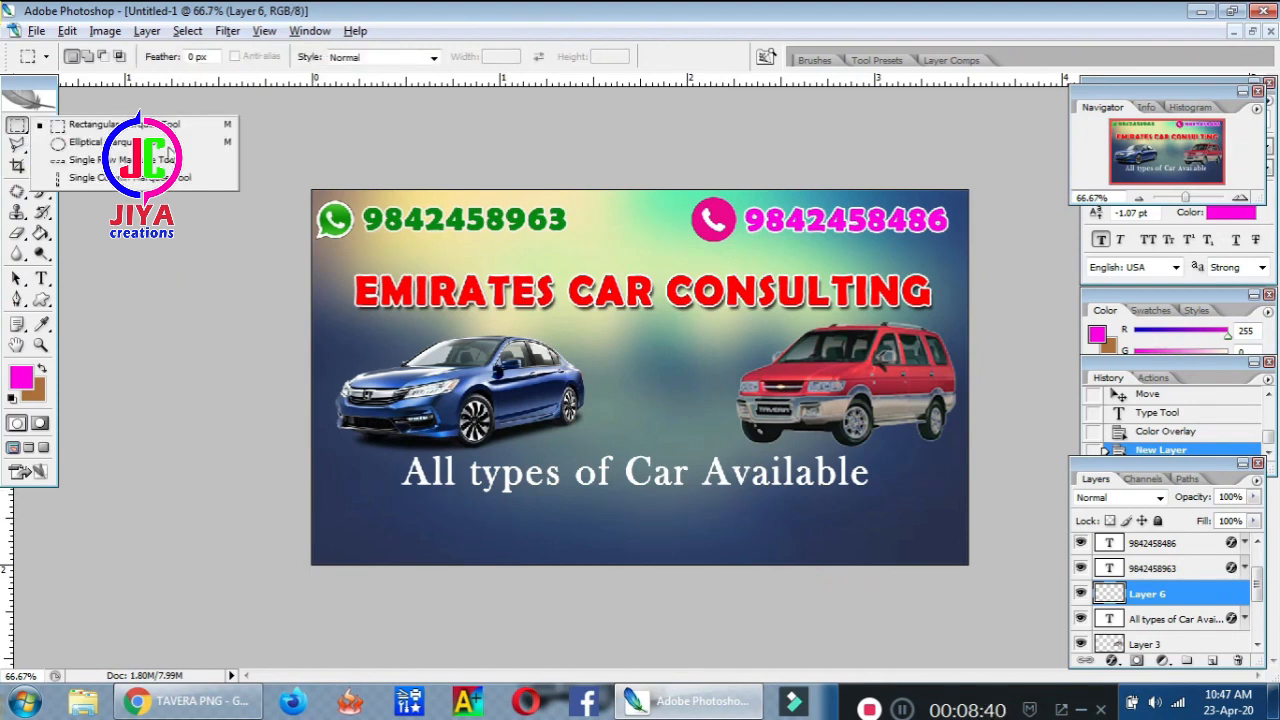
{"action": "left_click", "coordinate": [172, 130]}
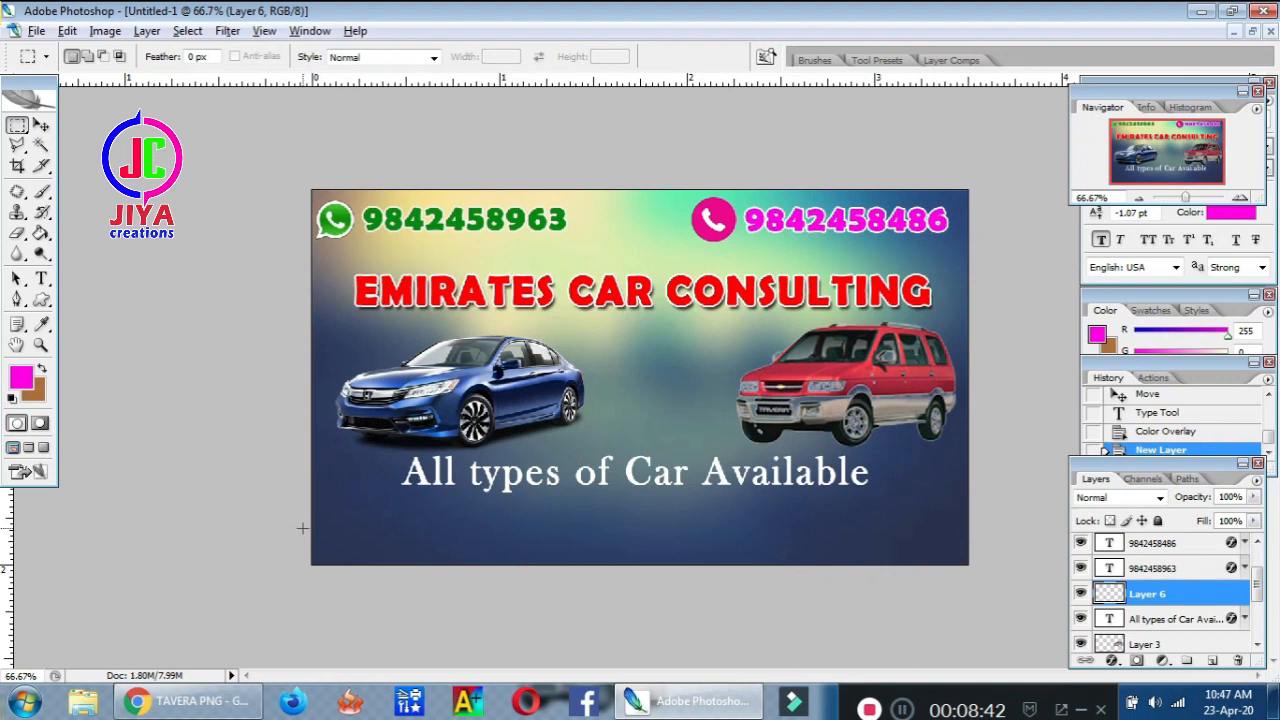
{"action": "left_click_drag", "start_coordinate": [302, 517], "coordinate": [1015, 590]}
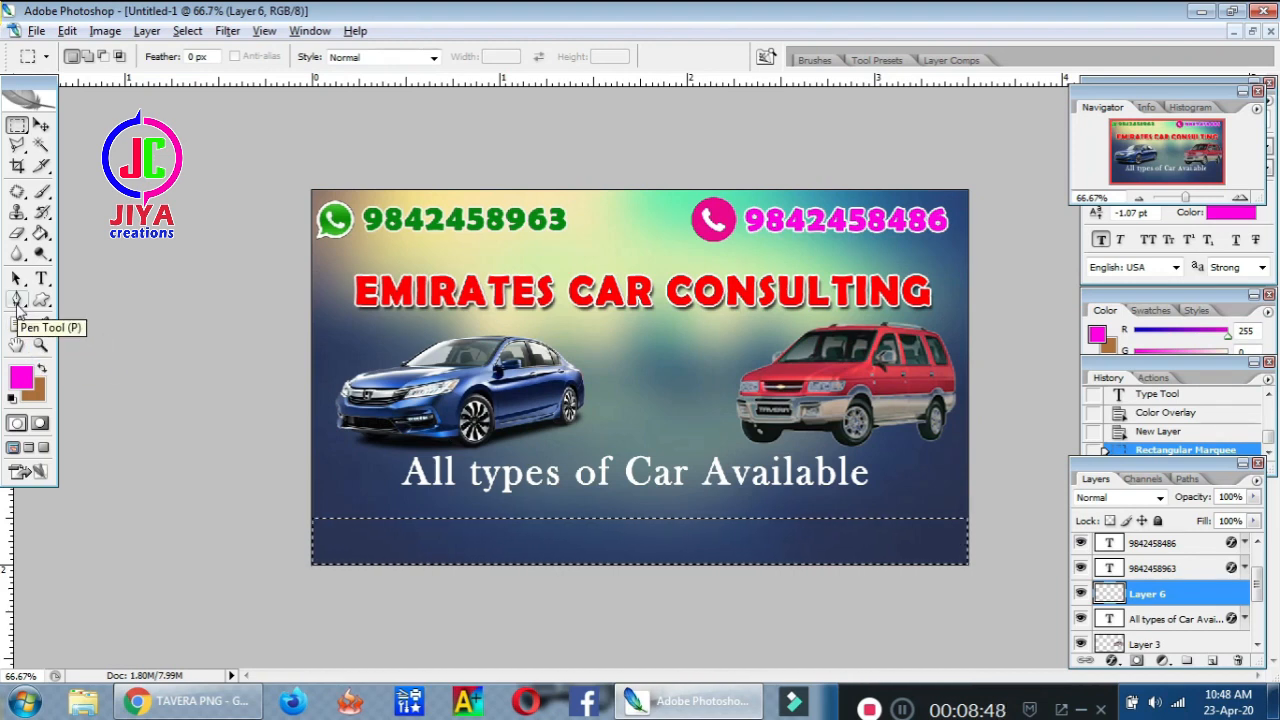
Fill the bottom strip with yellow using the Paint Bucket and deselect
{"action": "left_click", "coordinate": [22, 380]}
{"action": "left_click", "coordinate": [773, 613]}
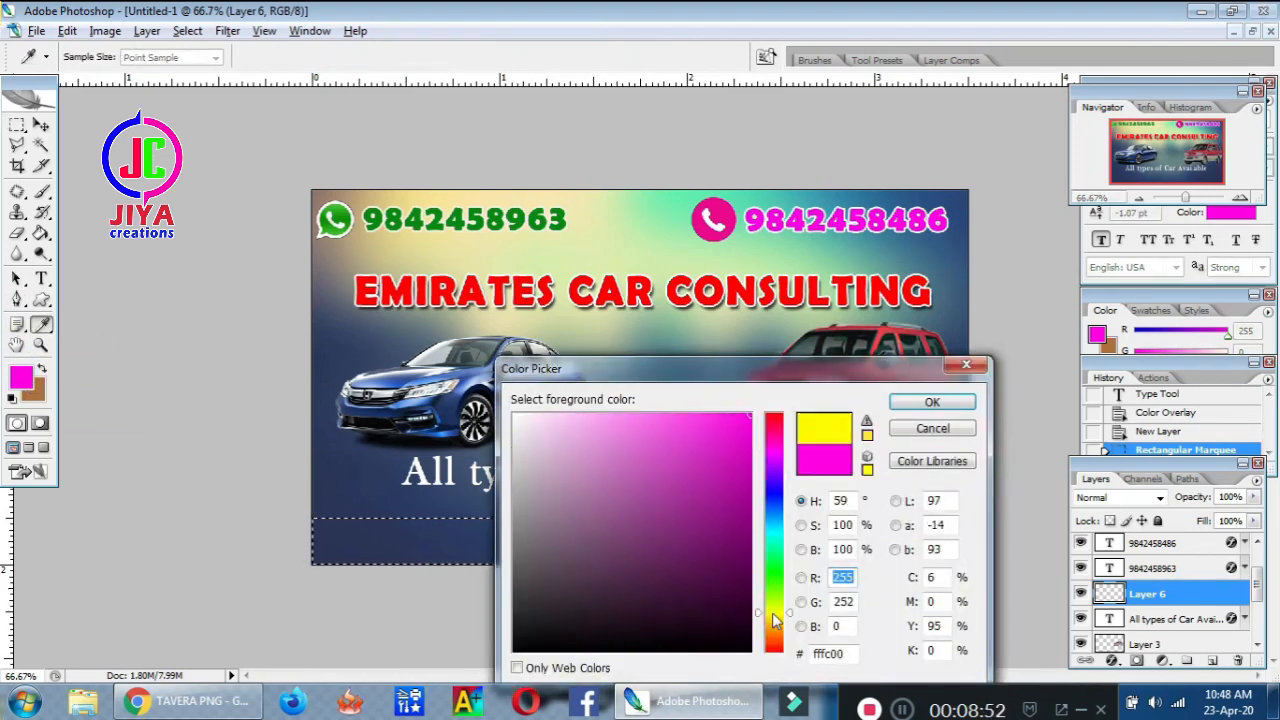
{"action": "left_click", "coordinate": [932, 401]}
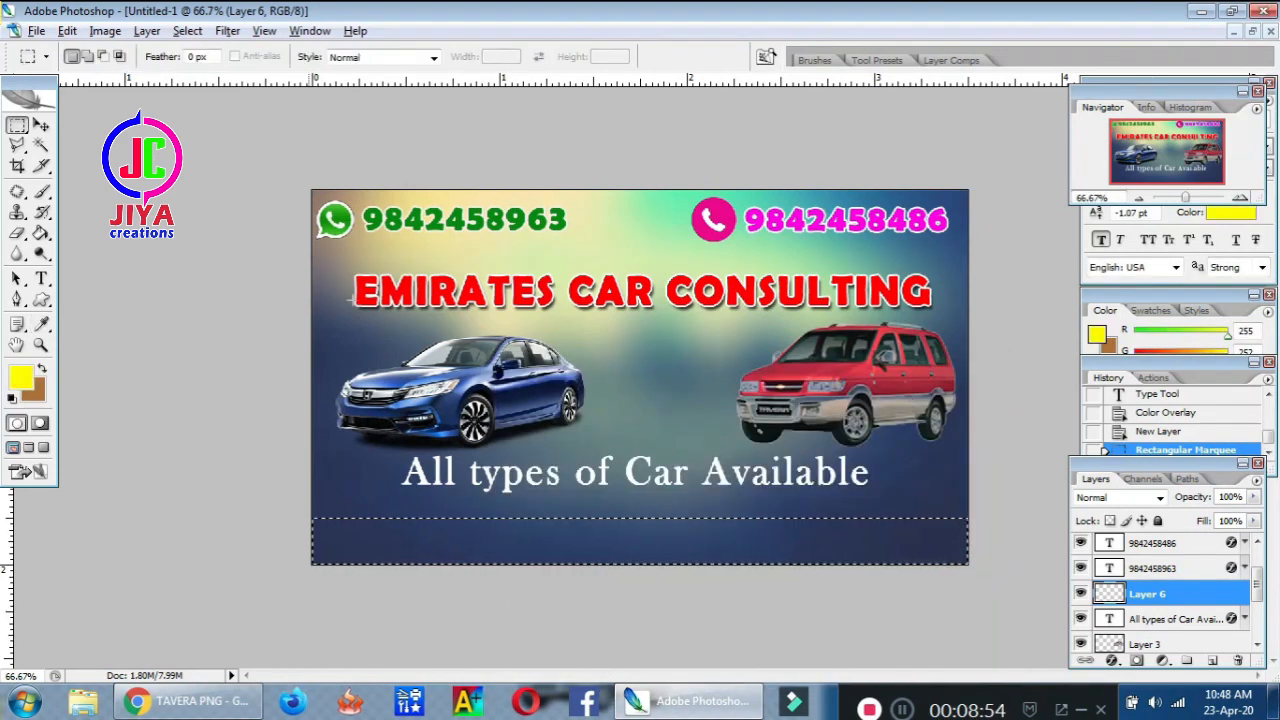
{"action": "left_click_drag", "start_coordinate": [40, 233], "coordinate": [90, 256]}
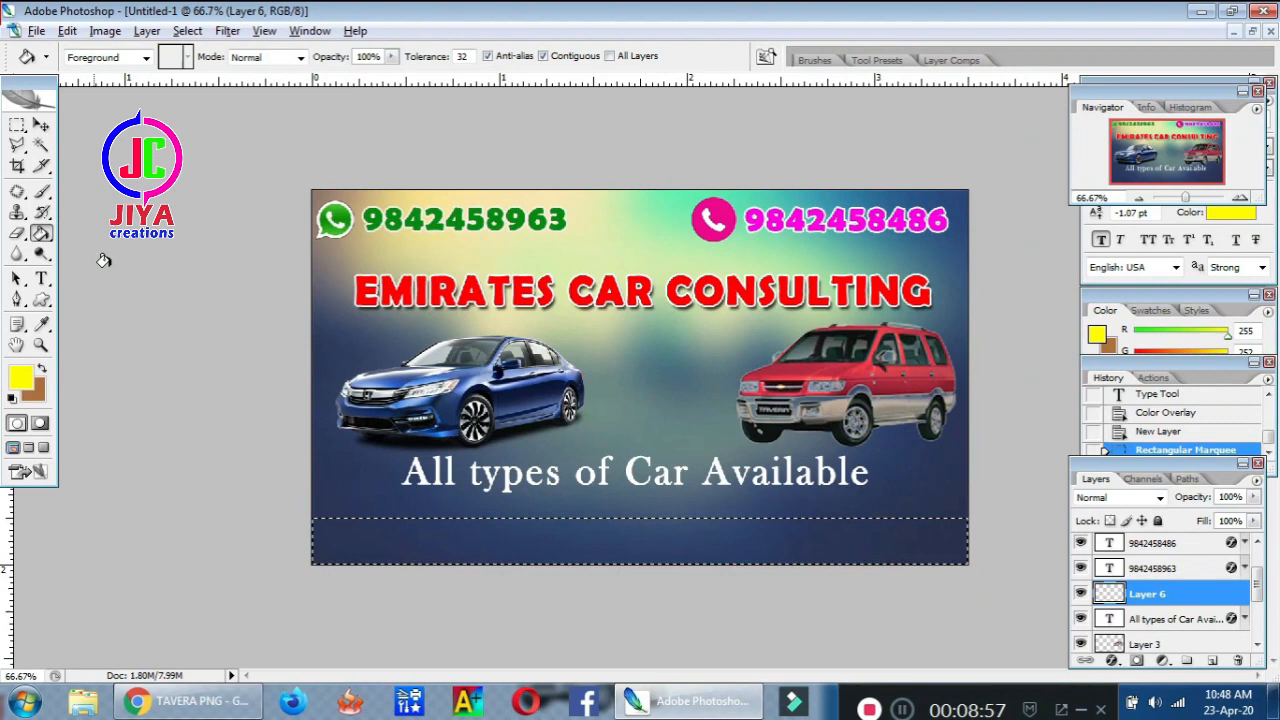
{"action": "left_click", "coordinate": [398, 542]}
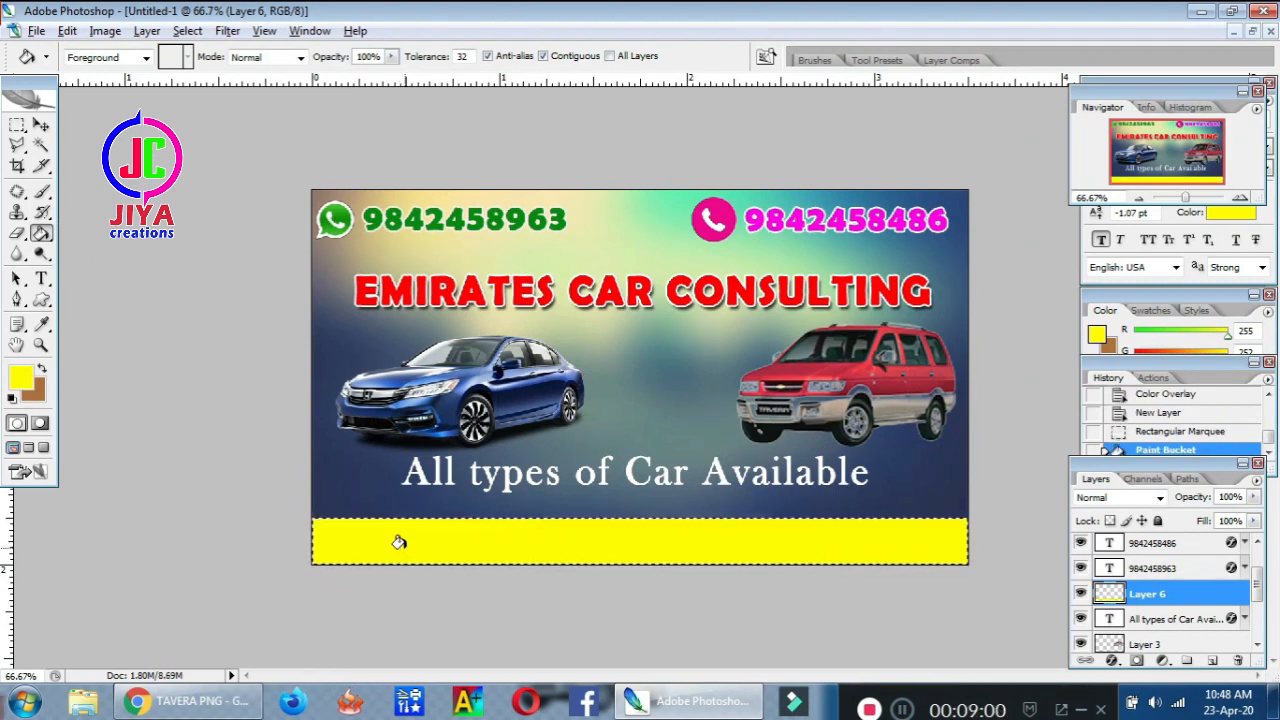
{"action": "key", "text": "ctrl+d"}
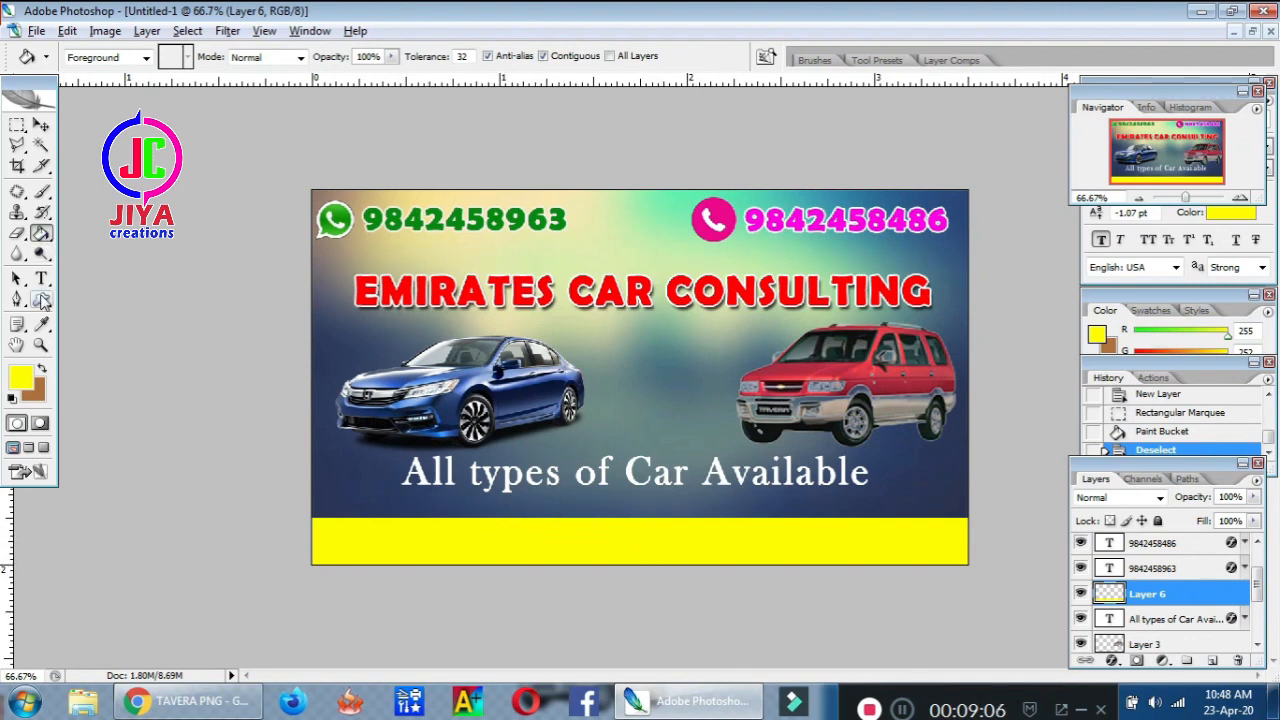
Choose the Horizontal Type tool, add a new layer and set the foreground colour to black
{"action": "left_click_drag", "start_coordinate": [43, 287], "coordinate": [43, 289]}
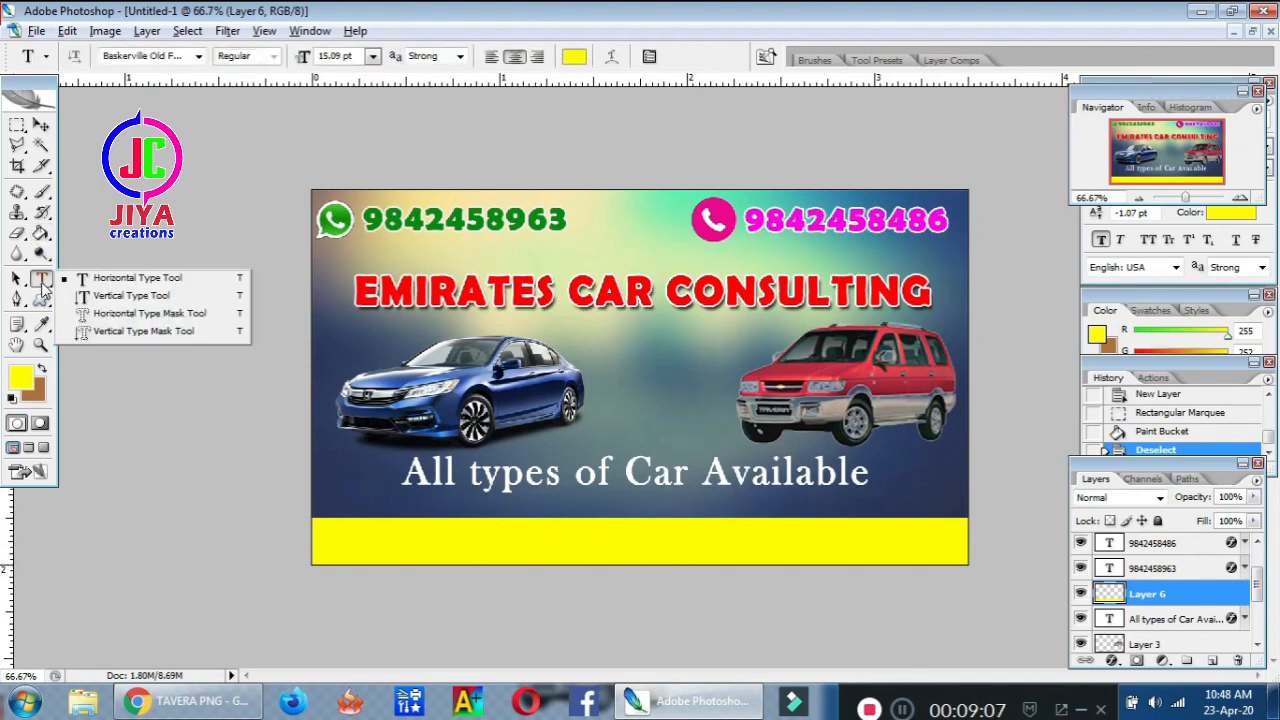
{"action": "left_click", "coordinate": [104, 283]}
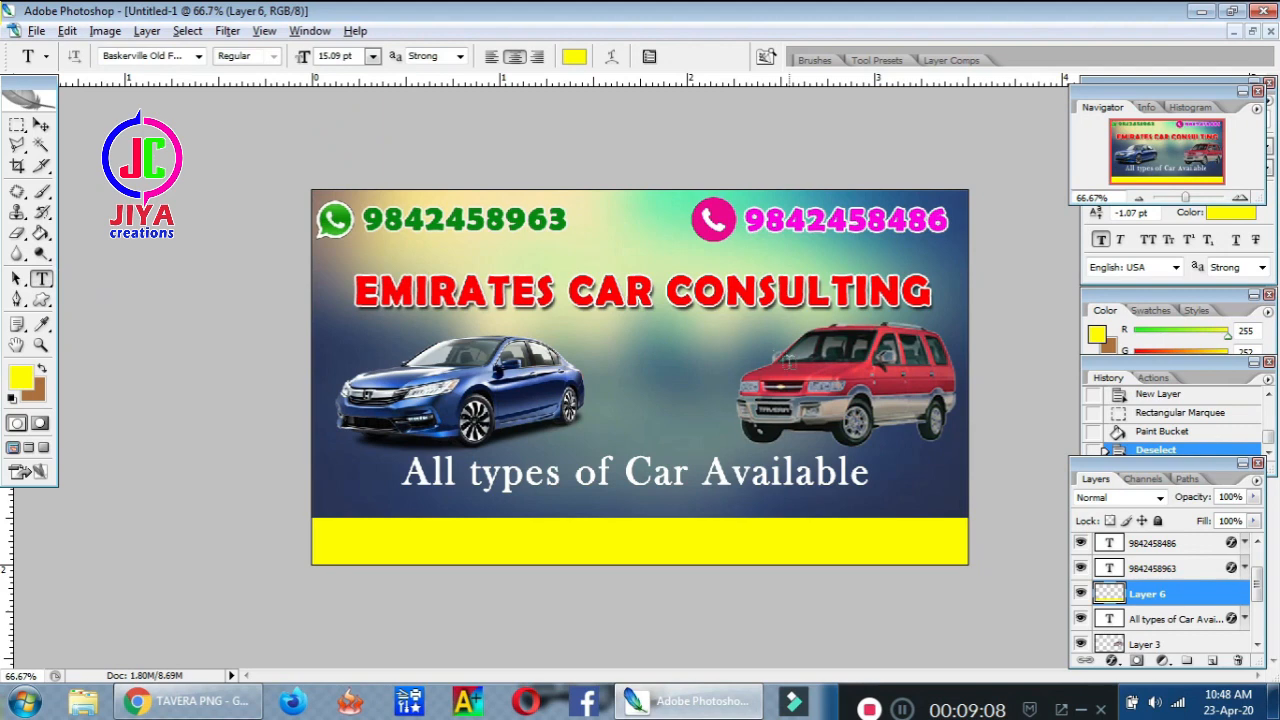
{"action": "left_click", "coordinate": [1214, 661]}
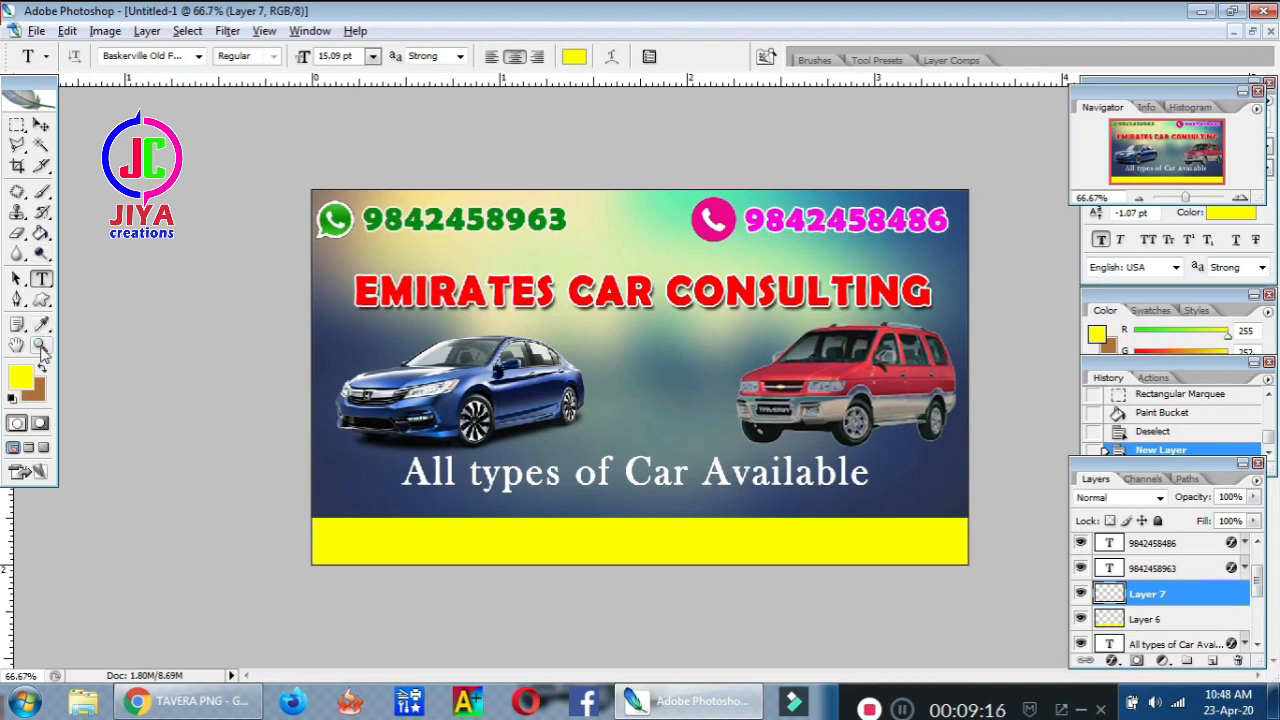
{"action": "left_click", "coordinate": [29, 378]}
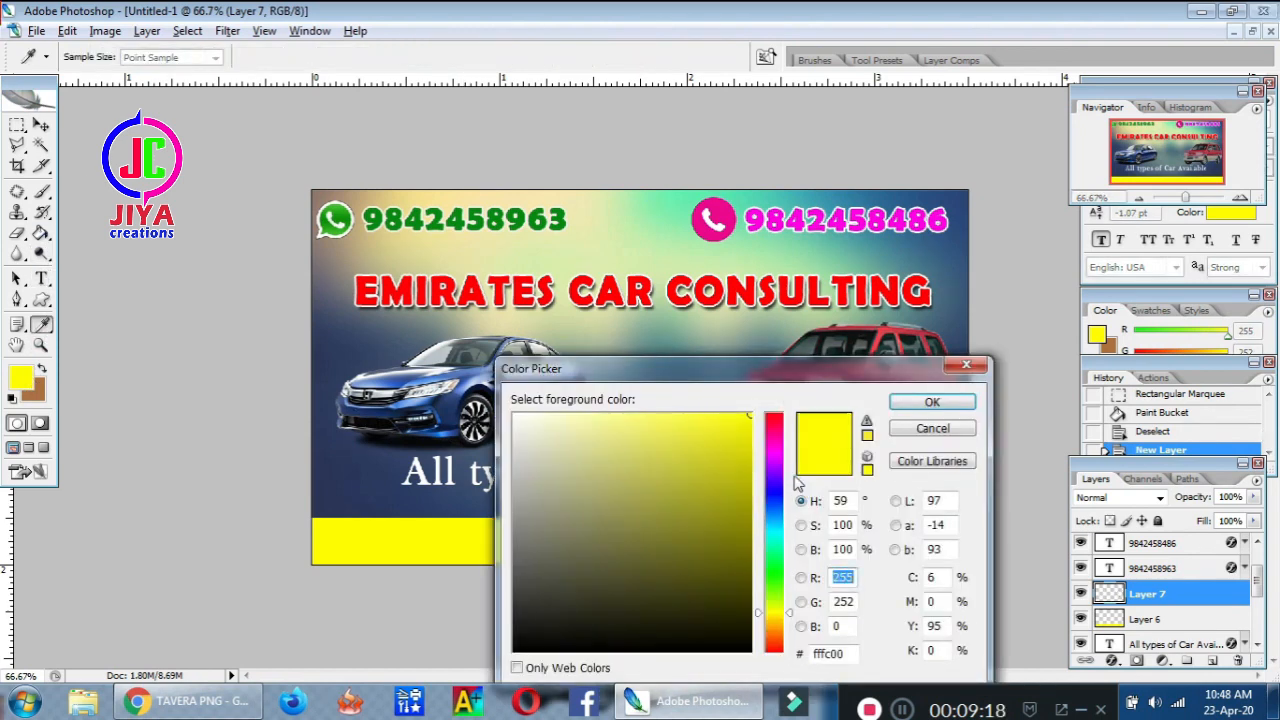
{"action": "left_click", "coordinate": [779, 419]}
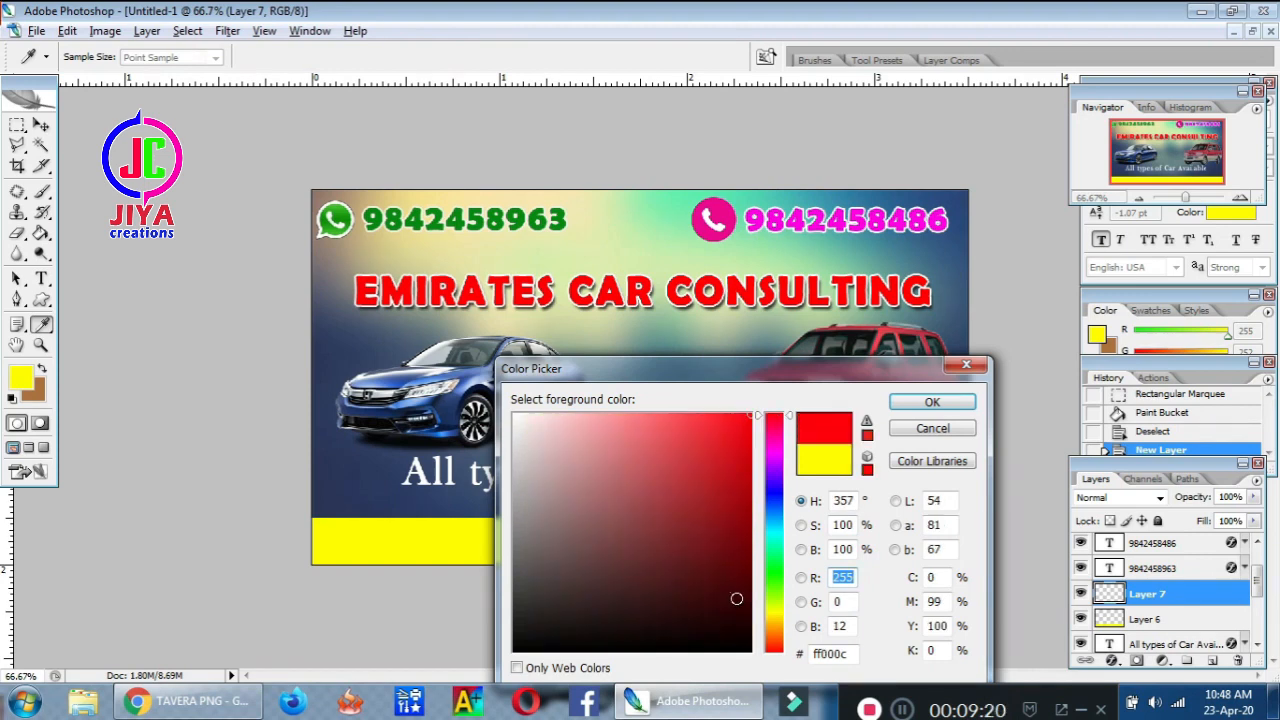
{"action": "left_click_drag", "start_coordinate": [735, 639], "coordinate": [752, 652]}
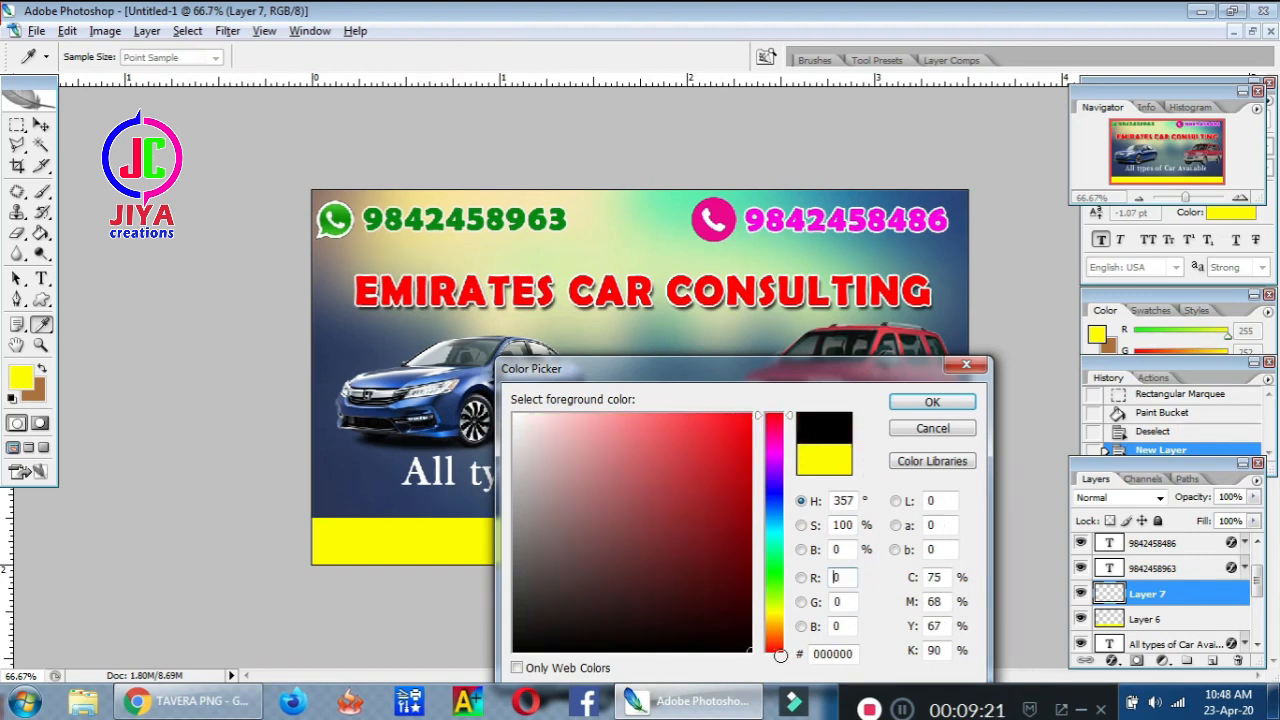
{"action": "left_click", "coordinate": [932, 403]}
Type the street address, town and state onto the yellow strip, then restore the window
{"action": "left_click", "coordinate": [386, 541]}
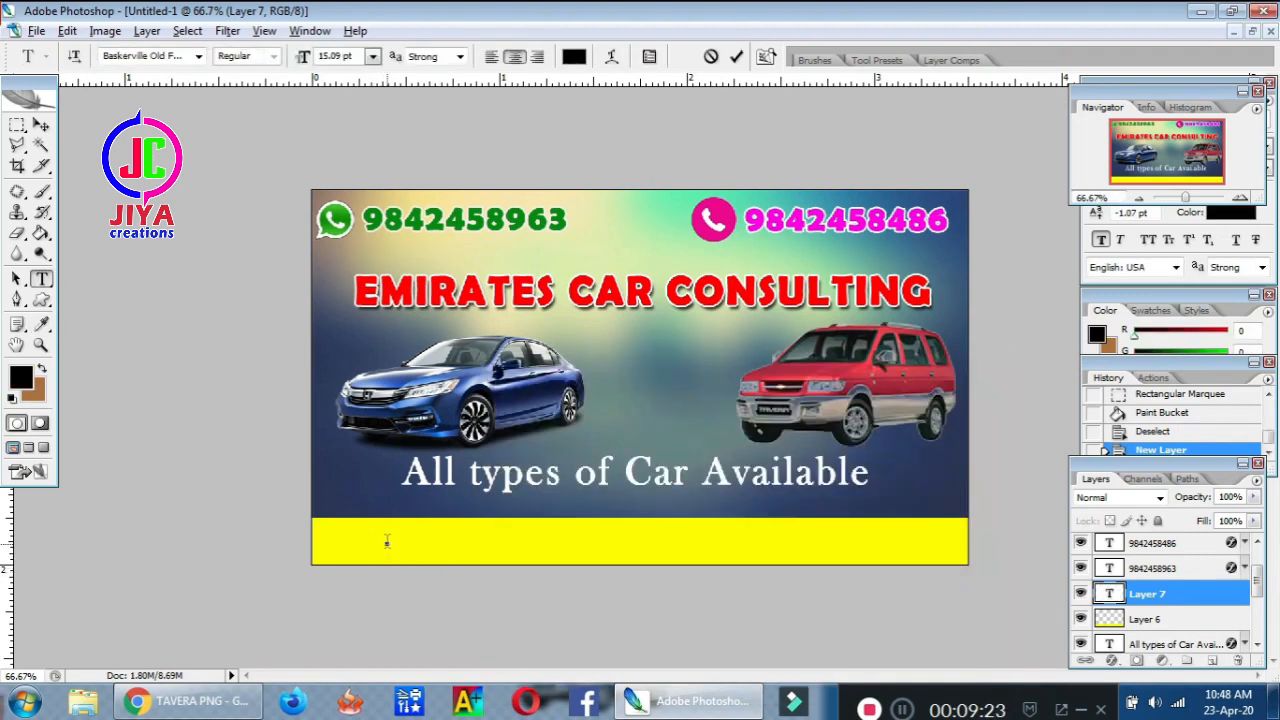
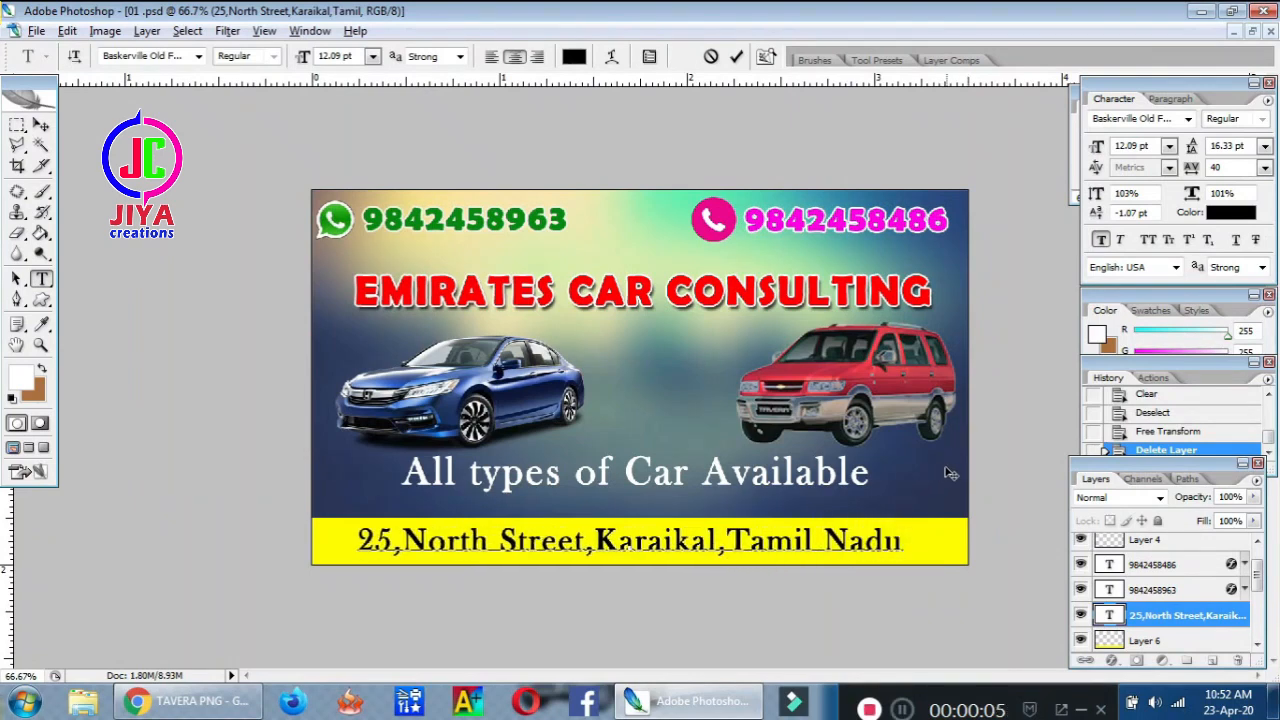
{"action": "left_click", "coordinate": [1249, 31]}
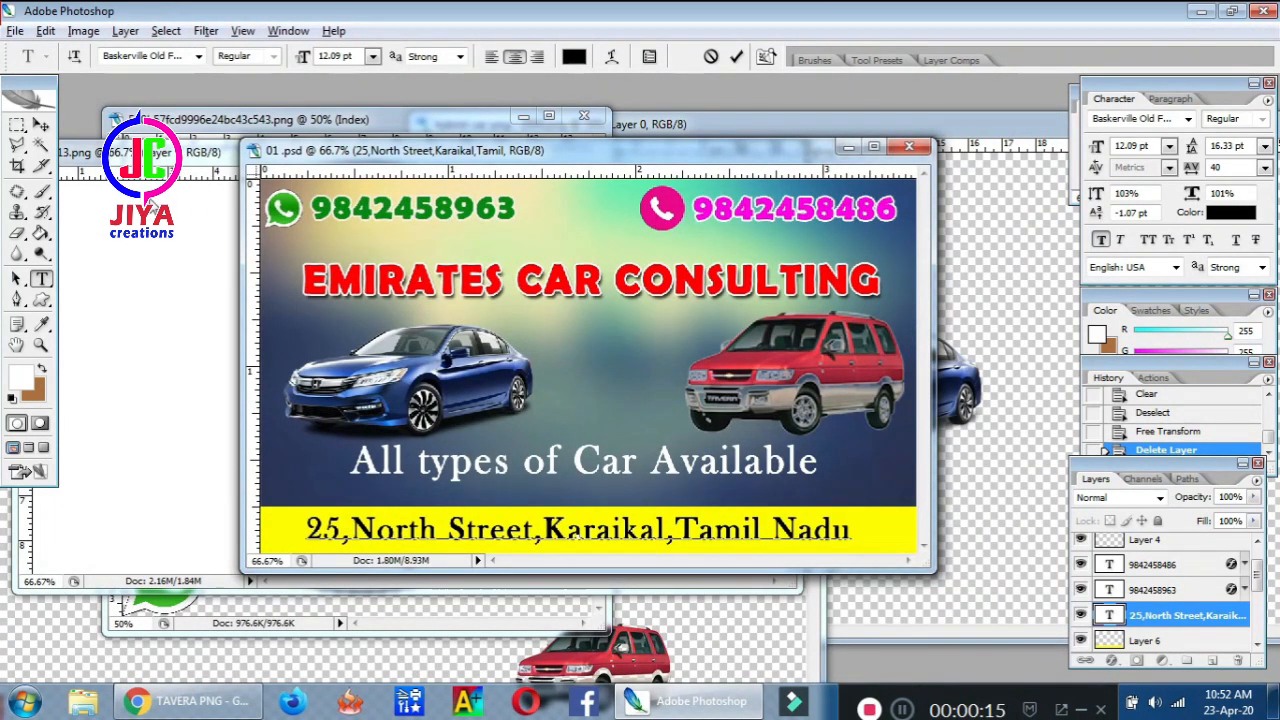
Commit the address and open the 64113 location-pin image from PICTURE > New folder (2) > CAR
{"action": "left_click", "coordinate": [41, 124]}
{"action": "double_click", "coordinate": [85, 110]}
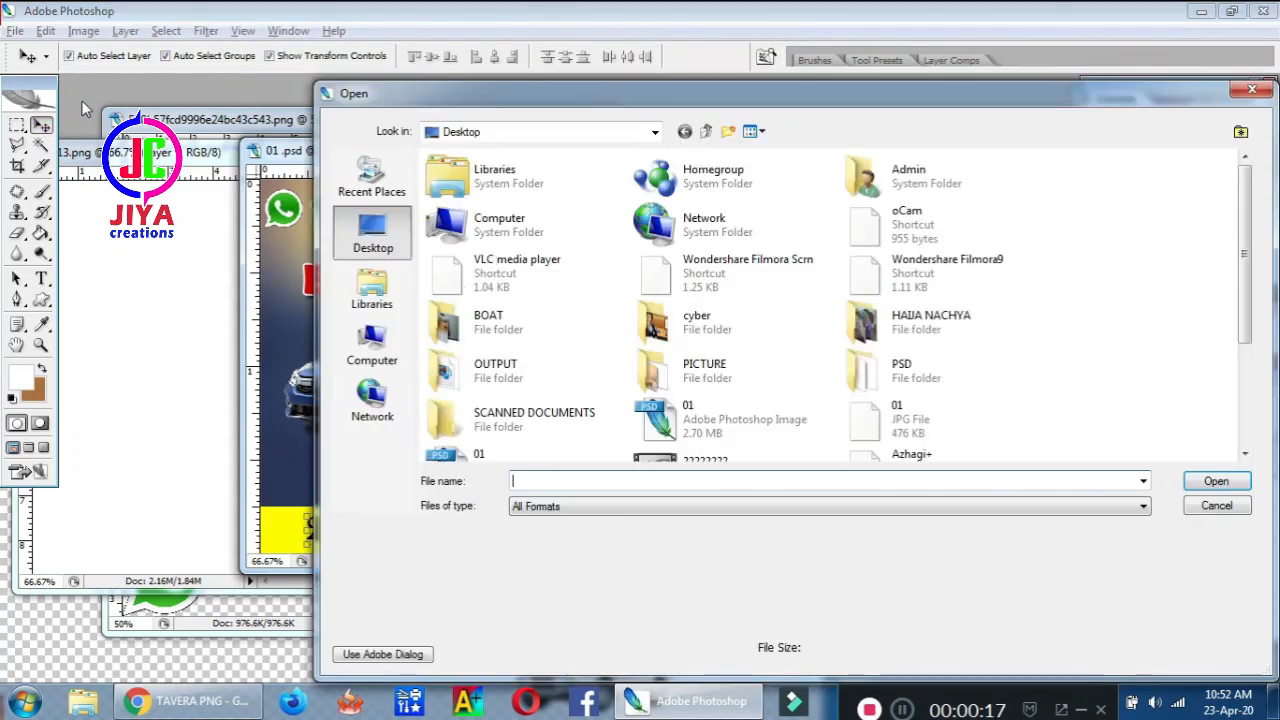
{"action": "double_click", "coordinate": [757, 387]}
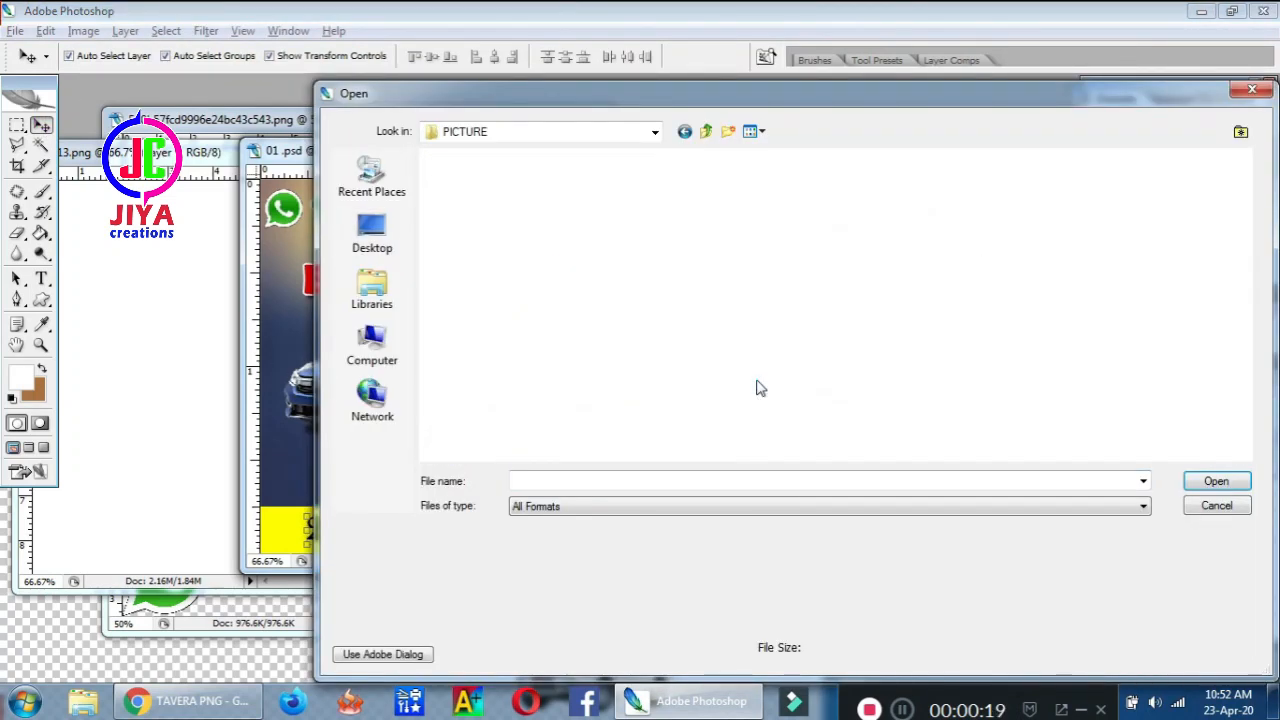
{"action": "double_click", "coordinate": [447, 183]}
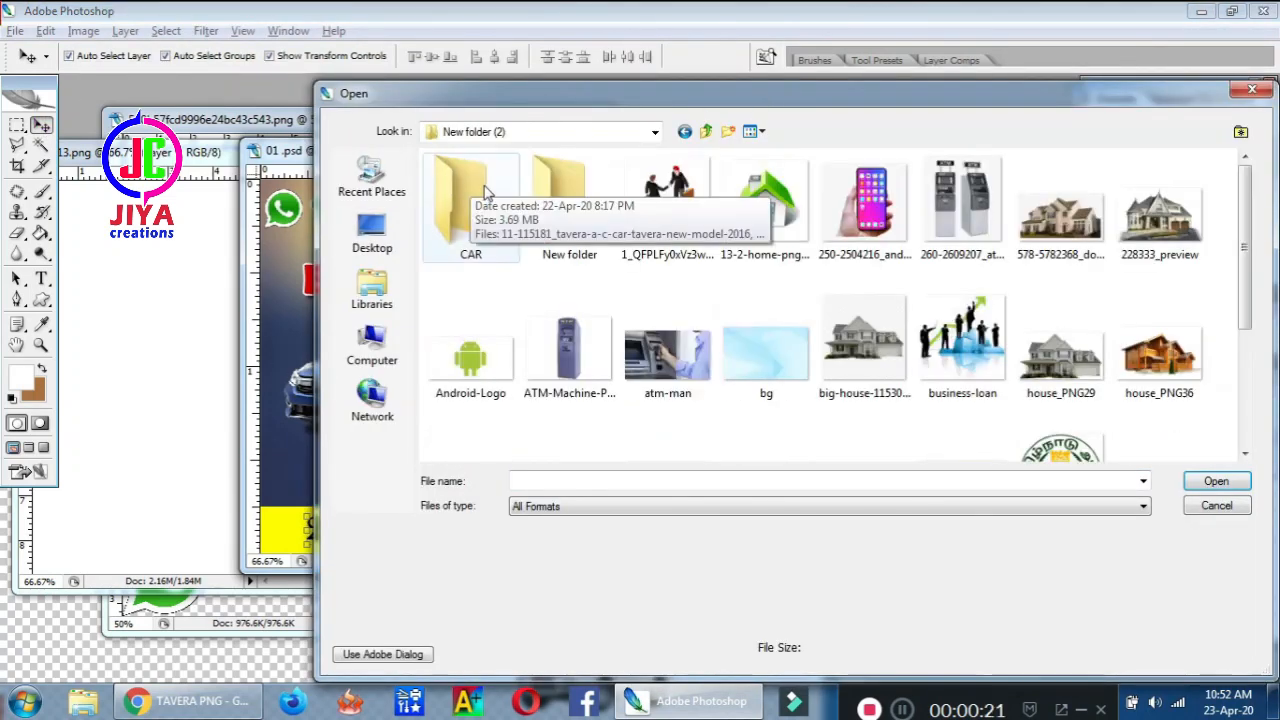
{"action": "double_click", "coordinate": [462, 200]}
{"action": "double_click", "coordinate": [765, 215]}
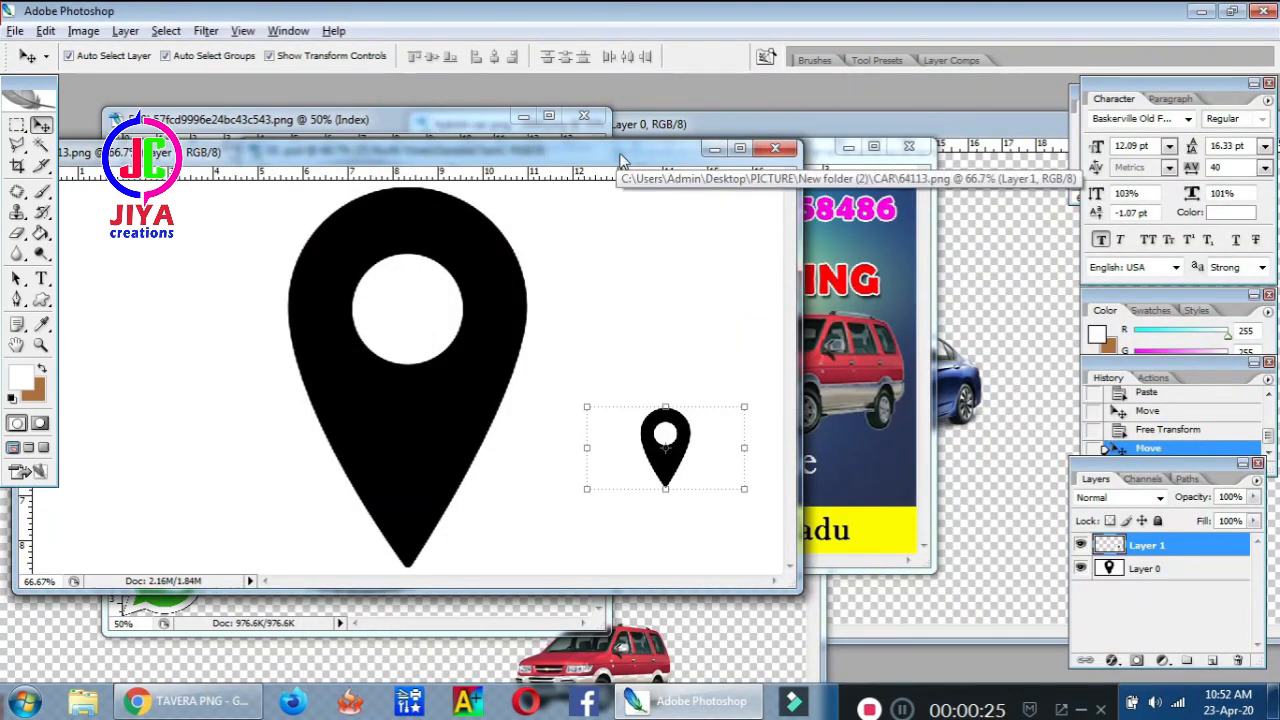
Drag the small location pin from the 64113 image onto the car banner
{"action": "left_click_drag", "start_coordinate": [616, 156], "coordinate": [812, 133]}
{"action": "left_click_drag", "start_coordinate": [877, 446], "coordinate": [719, 510]}
{"action": "left_click_drag", "start_coordinate": [543, 136], "coordinate": [835, 42]}
{"action": "left_click_drag", "start_coordinate": [987, 416], "coordinate": [548, 500]}
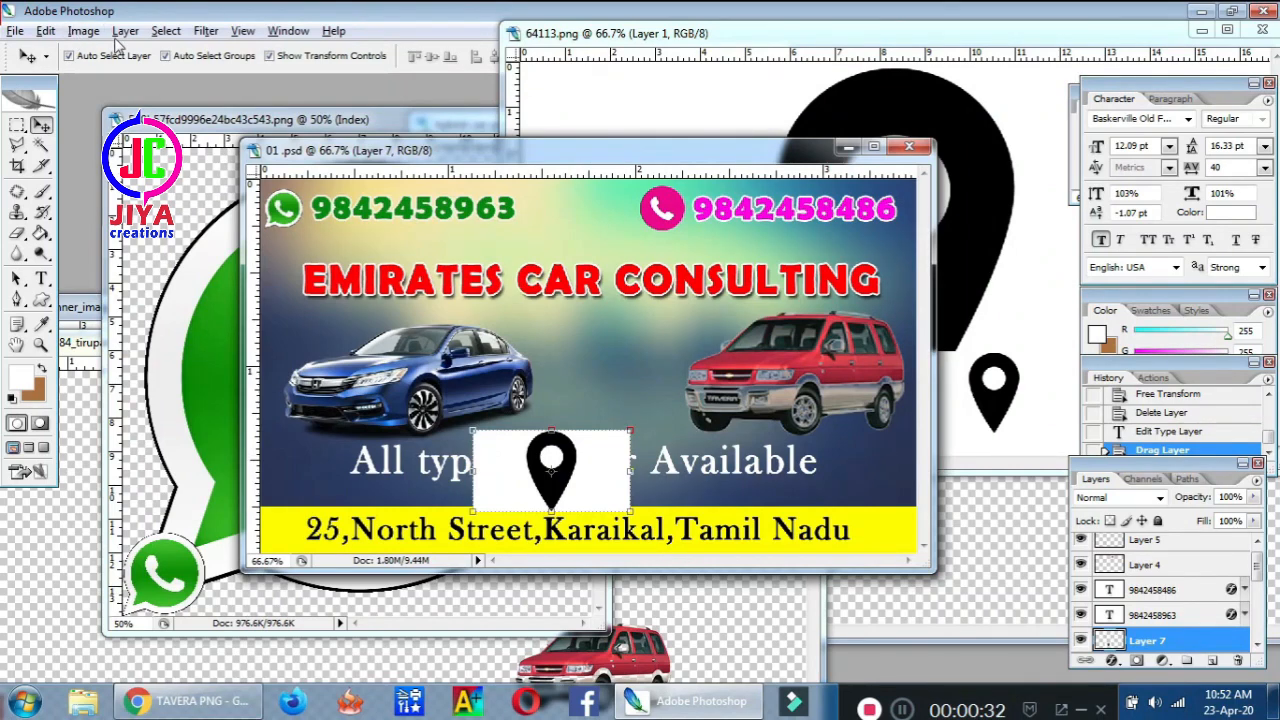
Select the white box around the location pin with Color Range and delete it
{"action": "left_click", "coordinate": [166, 31]}
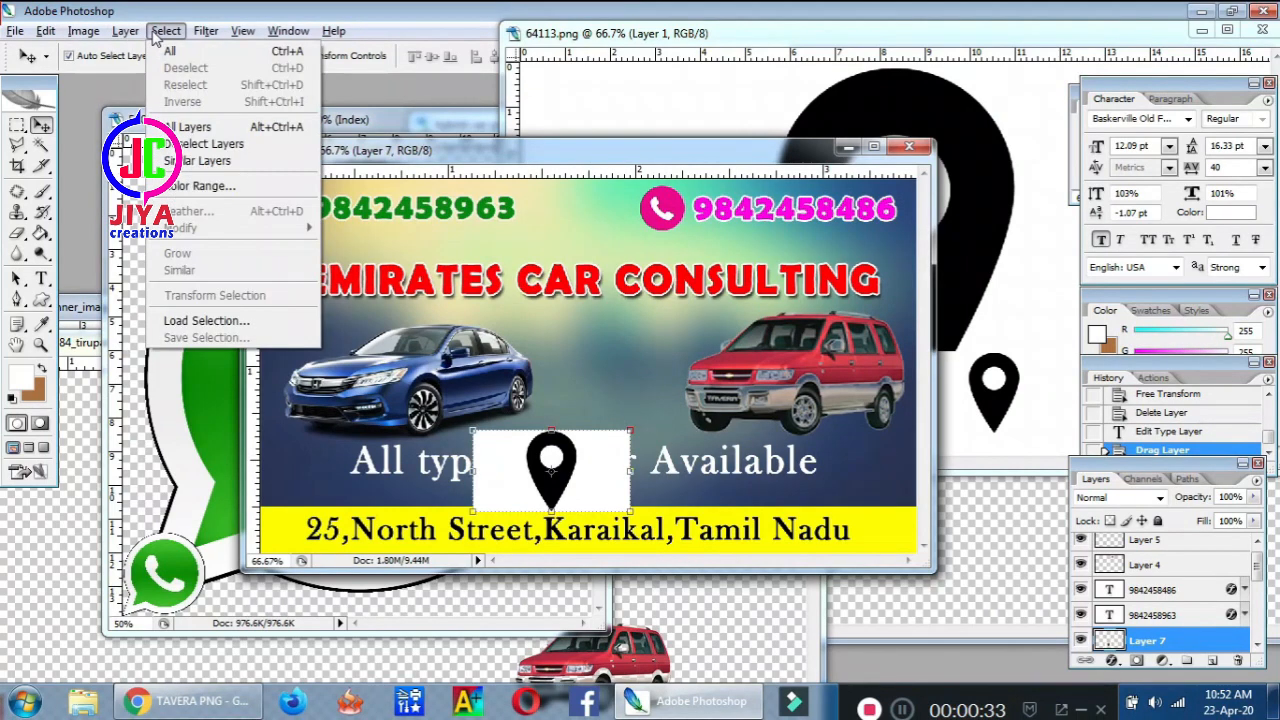
{"action": "left_click", "coordinate": [197, 187]}
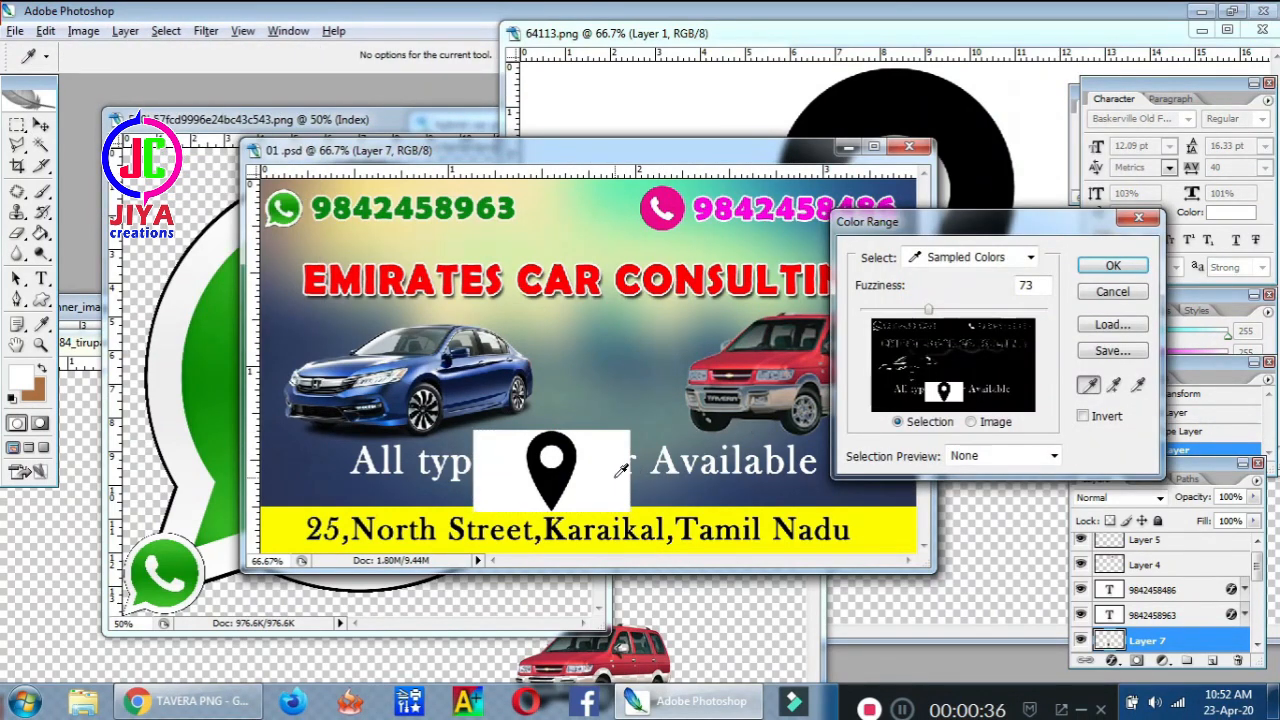
{"action": "key", "text": "Return"}
{"action": "key", "text": "v"}
{"action": "key", "text": "Delete"}
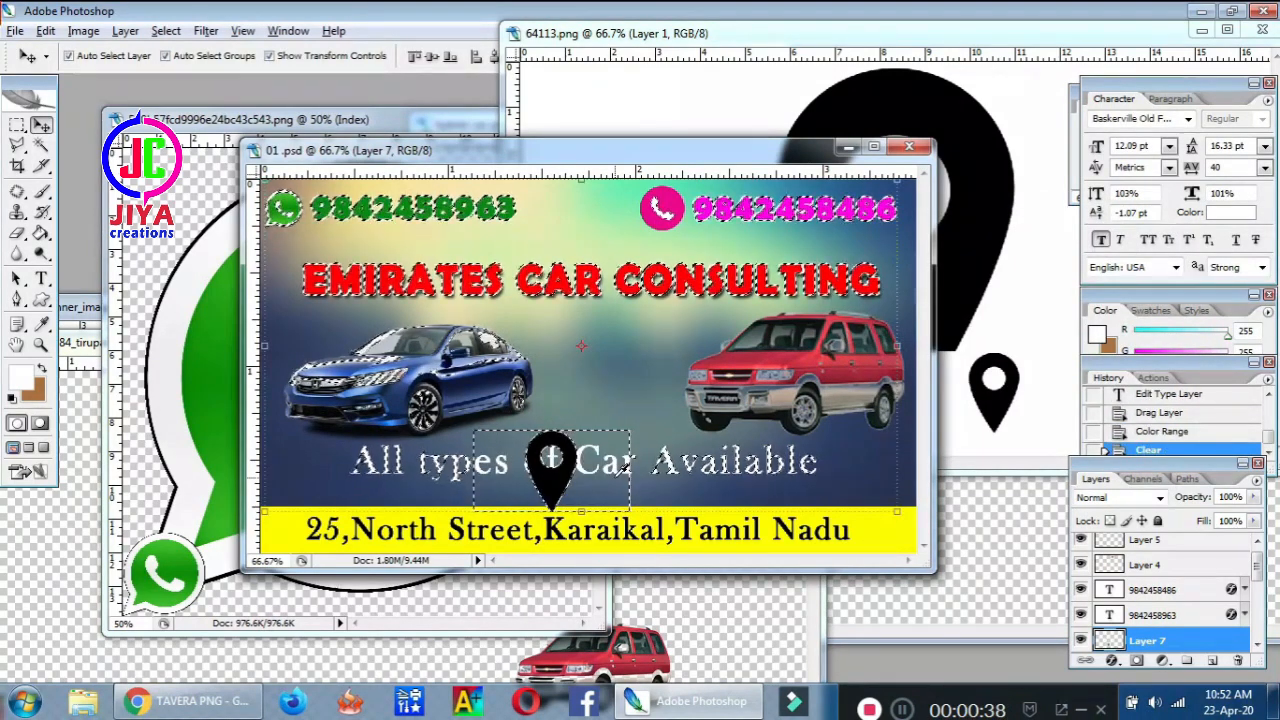
Shrink the pin to about 46% beside the address on the yellow strip
{"action": "key", "text": "ctrl+d"}
{"action": "left_click_drag", "start_coordinate": [630, 430], "coordinate": [286, 525]}
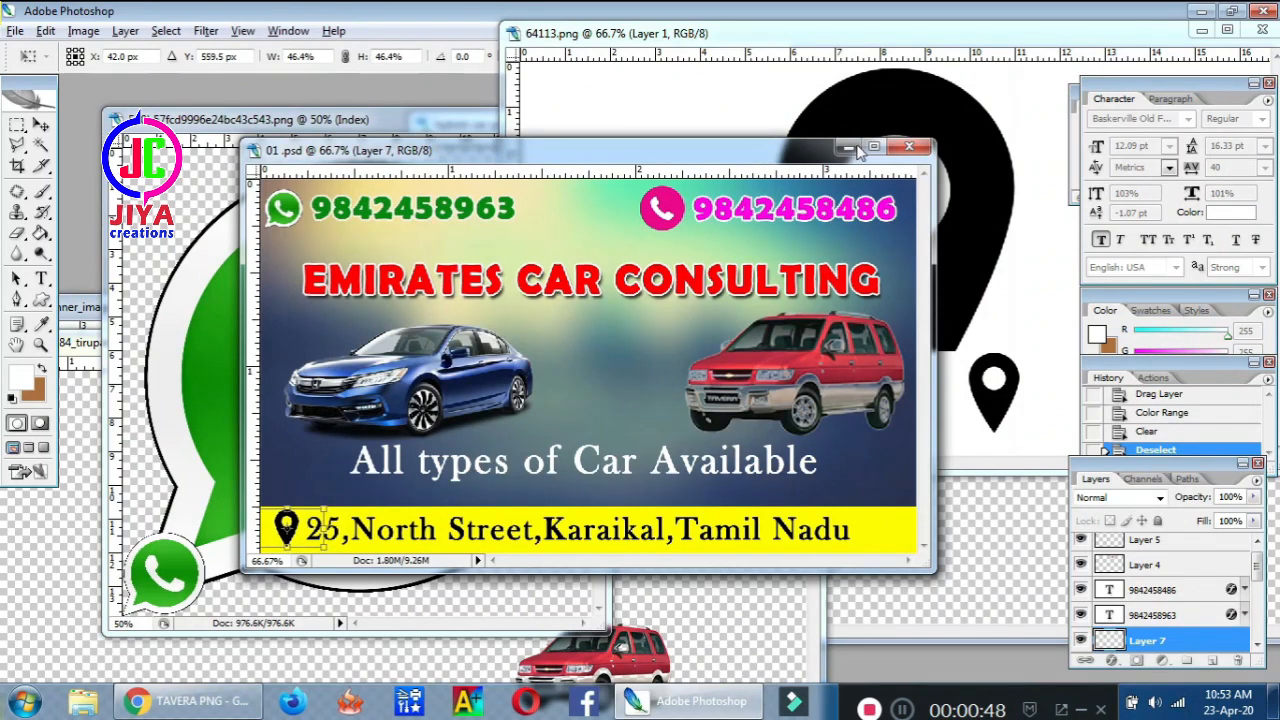
{"action": "key", "text": "Return"}
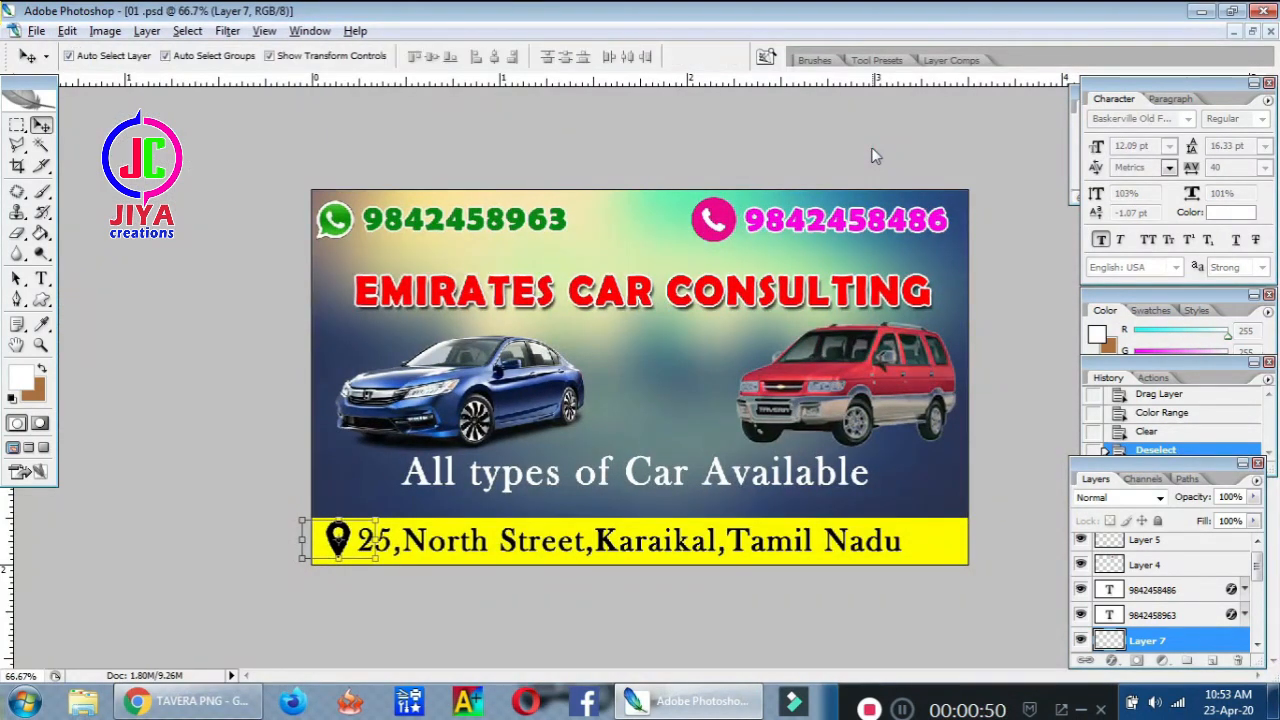
{"action": "left_click", "coordinate": [1010, 408]}
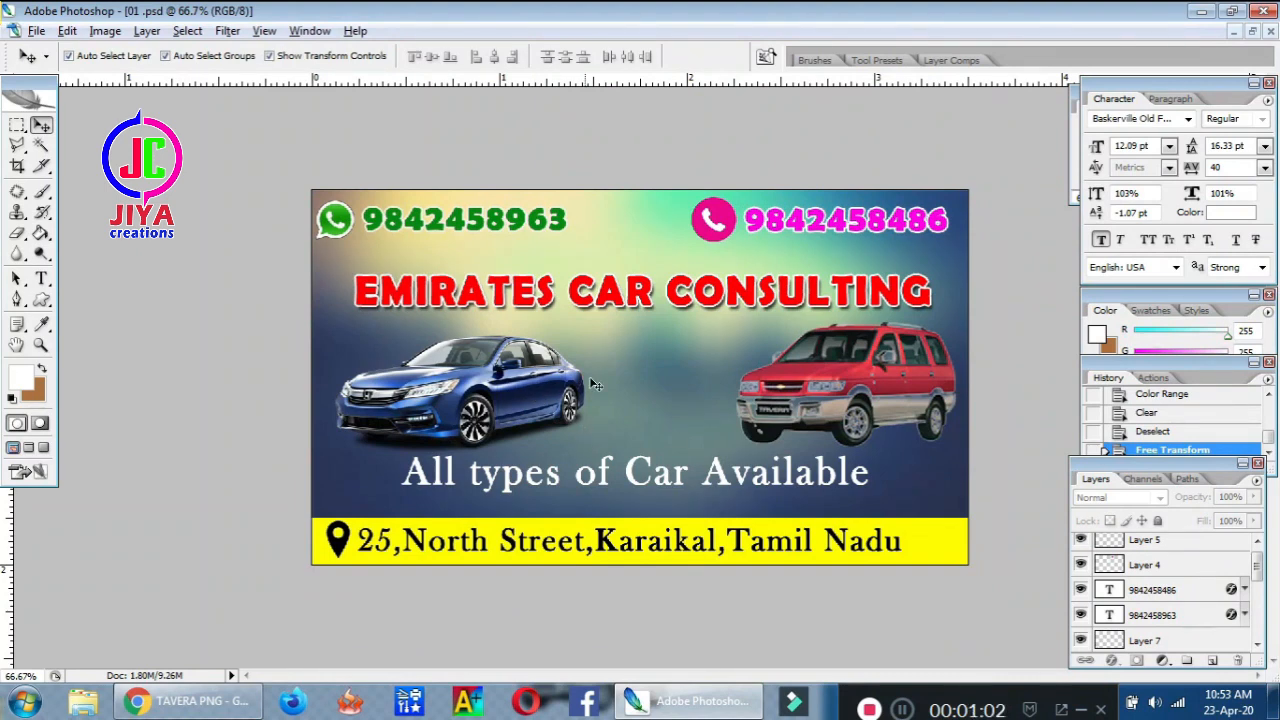
Save the banner as 01.psd, replacing the existing file and accepting the format options
{"action": "left_click", "coordinate": [36, 31]}
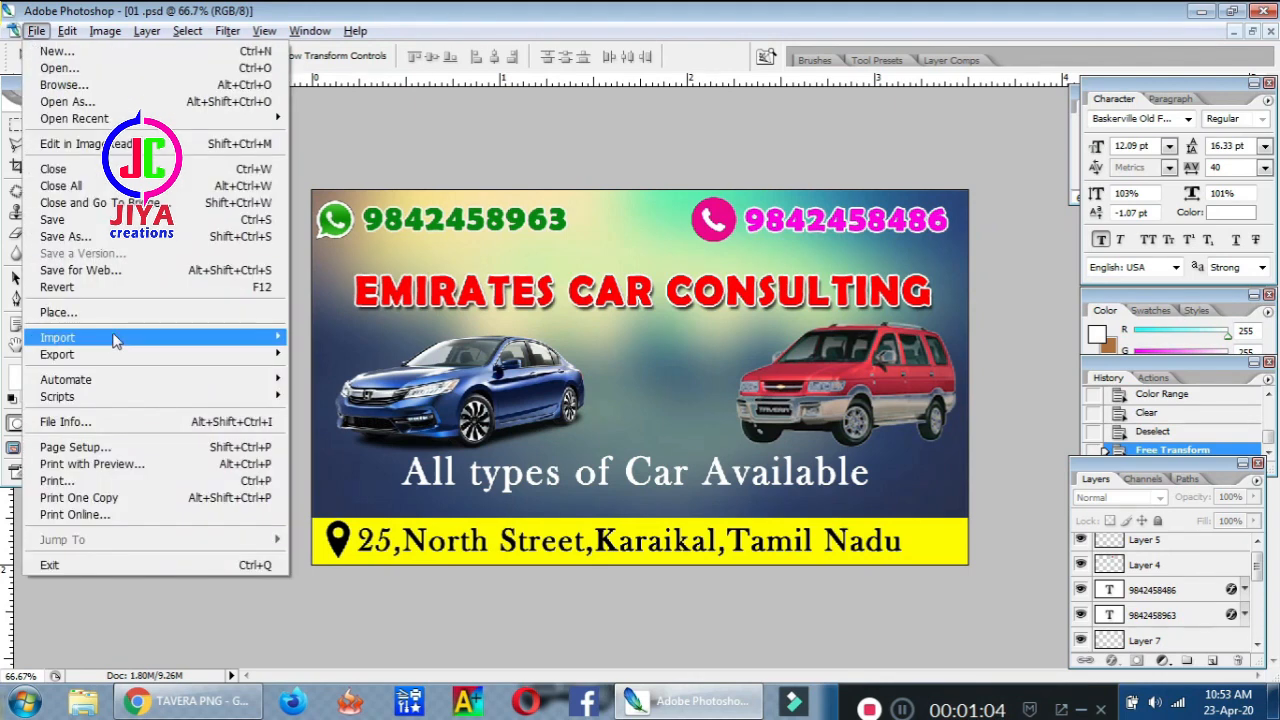
{"action": "left_click", "coordinate": [127, 241]}
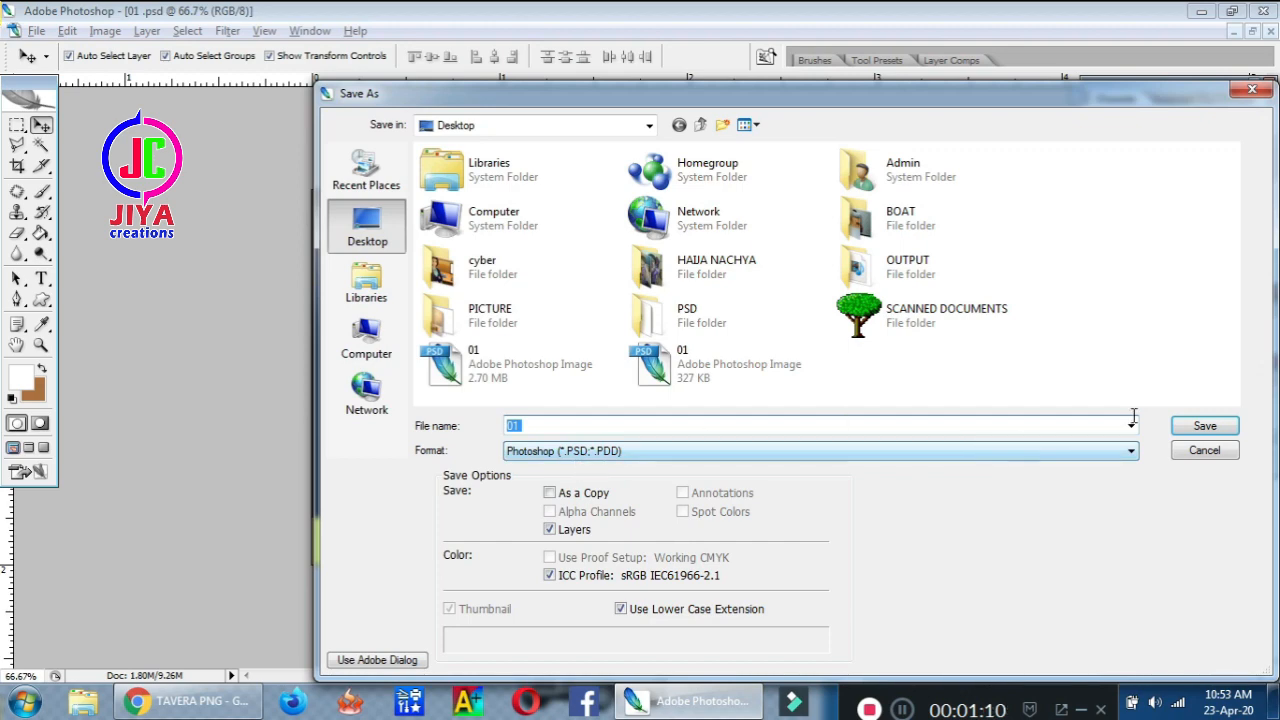
{"action": "left_click", "coordinate": [1205, 428]}
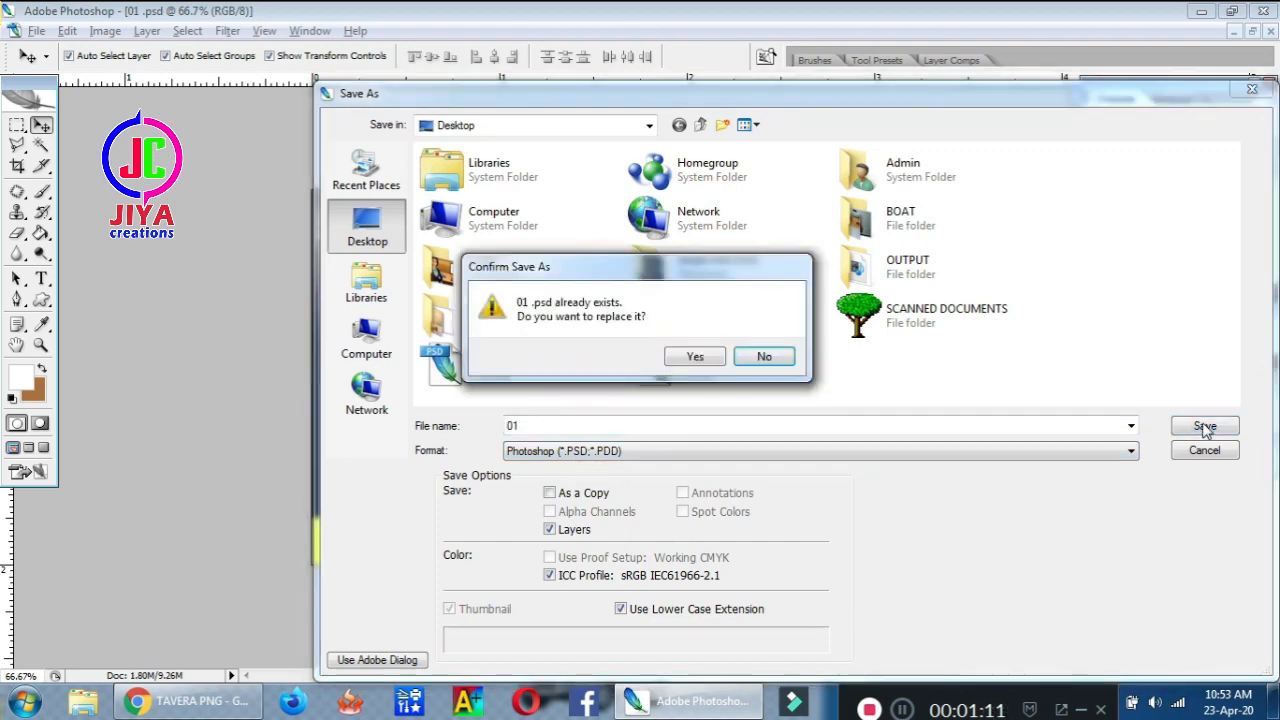
{"action": "left_click", "coordinate": [684, 360]}
{"action": "left_click", "coordinate": [847, 226]}
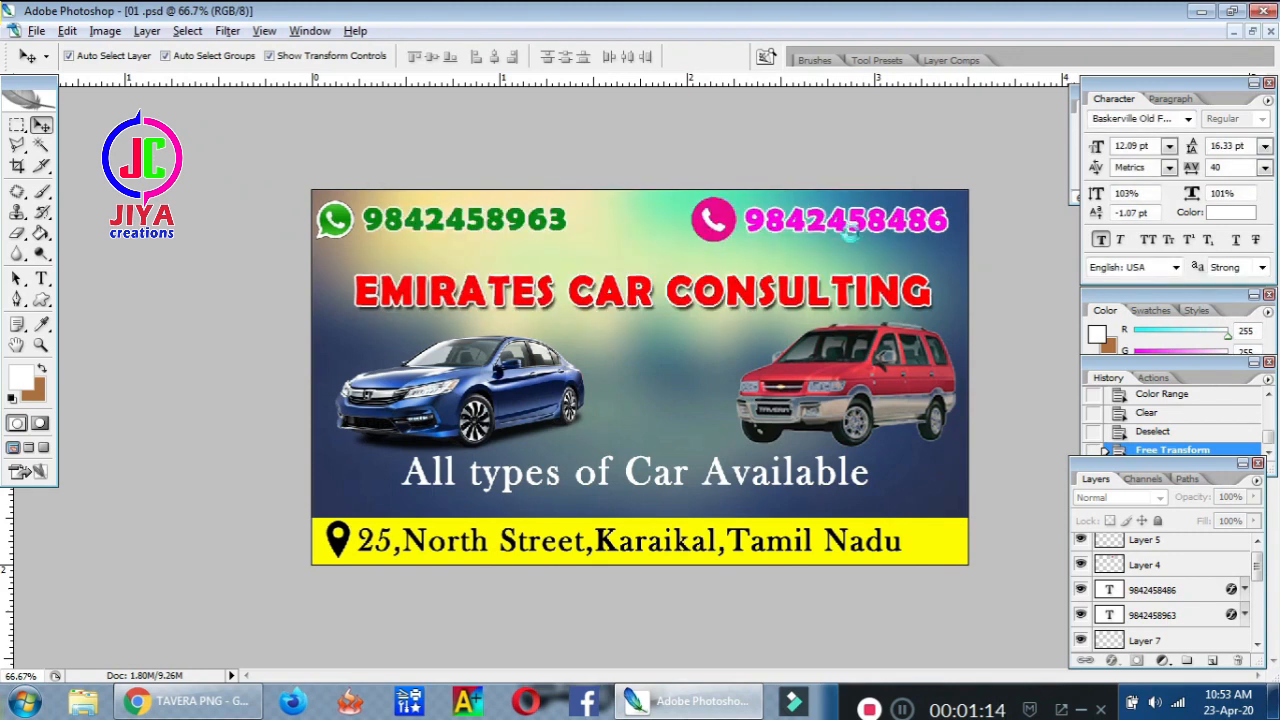
Nudge the red car layer slightly left with the Move tool
{"action": "left_click", "coordinate": [843, 356]}
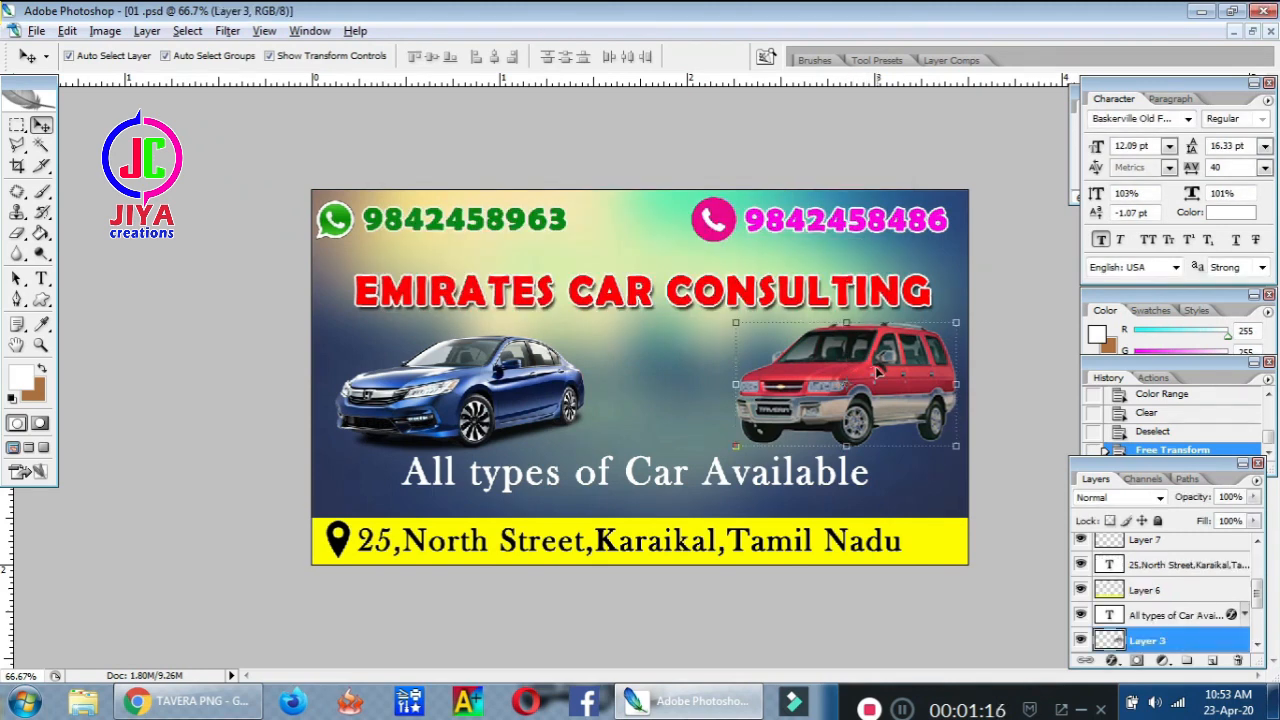
{"action": "mouse_move", "coordinate": [843, 356]}
{"action": "left_mouse_down"}
{"action": "mouse_move", "coordinate": [775, 352]}
{"action": "mouse_move", "coordinate": [851, 370]}
{"action": "left_mouse_up"}
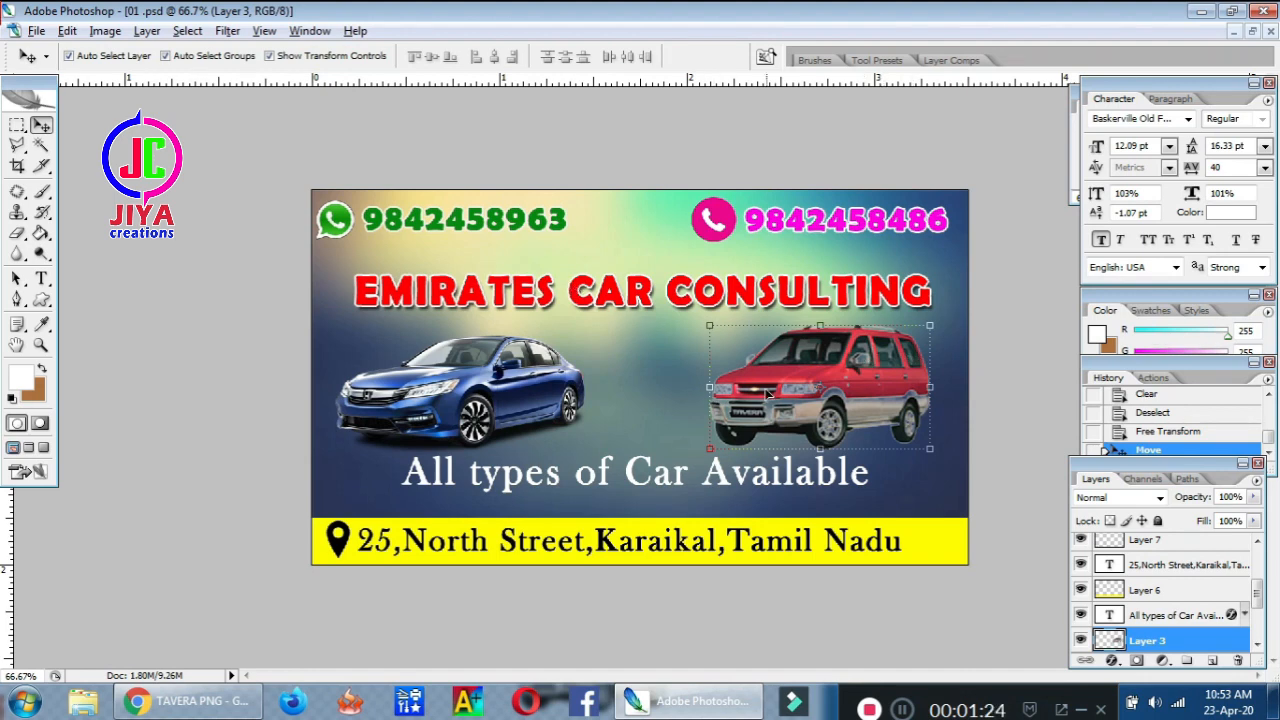
Save the banner as maximum-quality JPEG 'car final' and open it in Windows Photo Viewer
{"action": "left_click", "coordinate": [36, 30]}
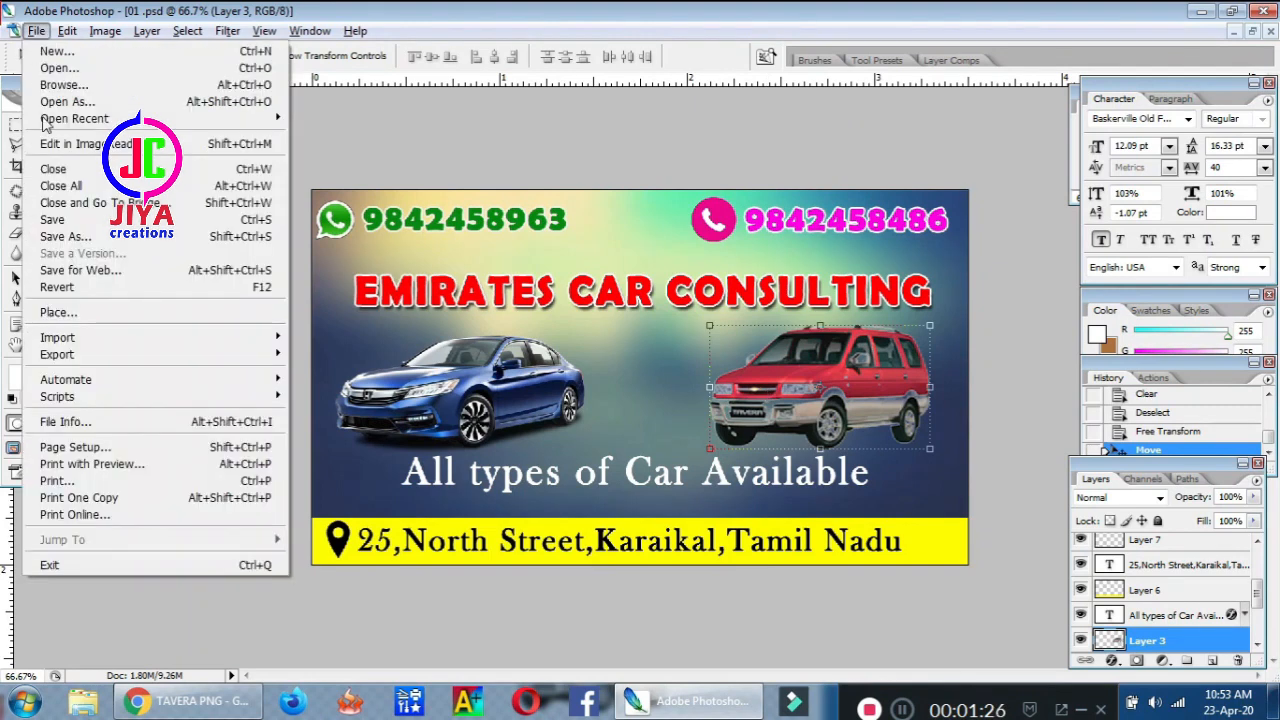
{"action": "left_click", "coordinate": [85, 236]}
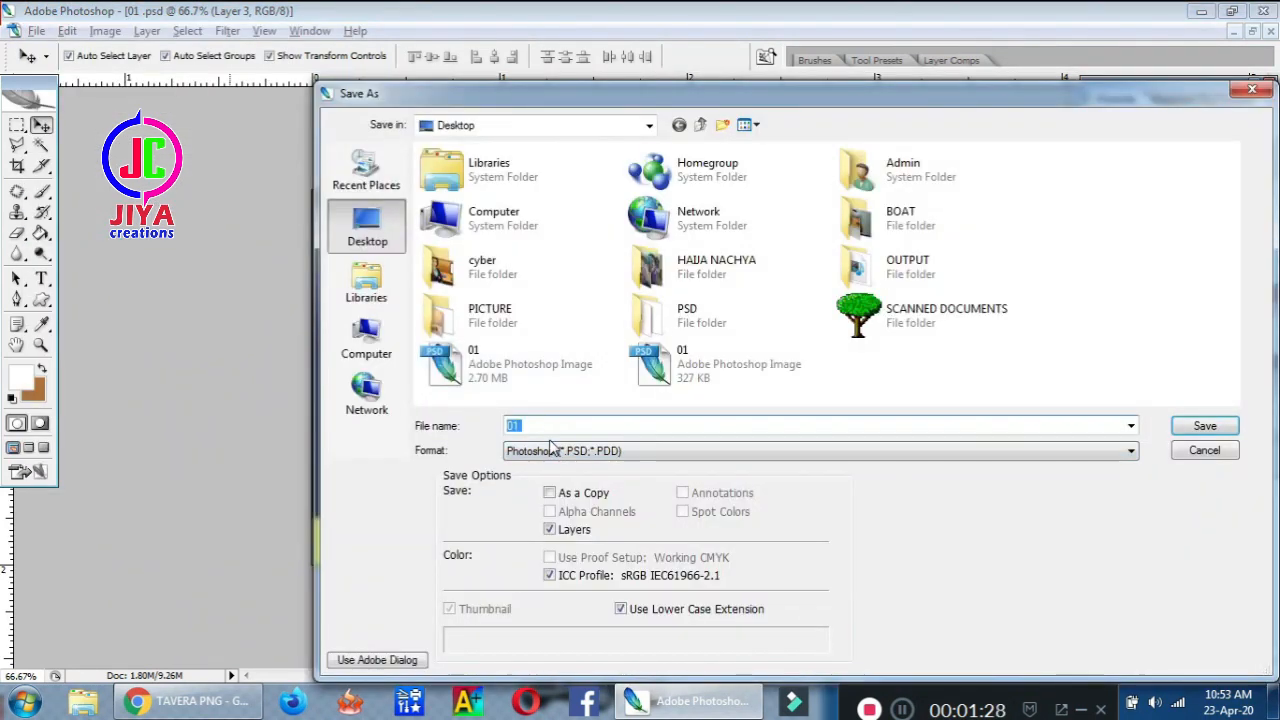
{"action": "type", "text": "car"}
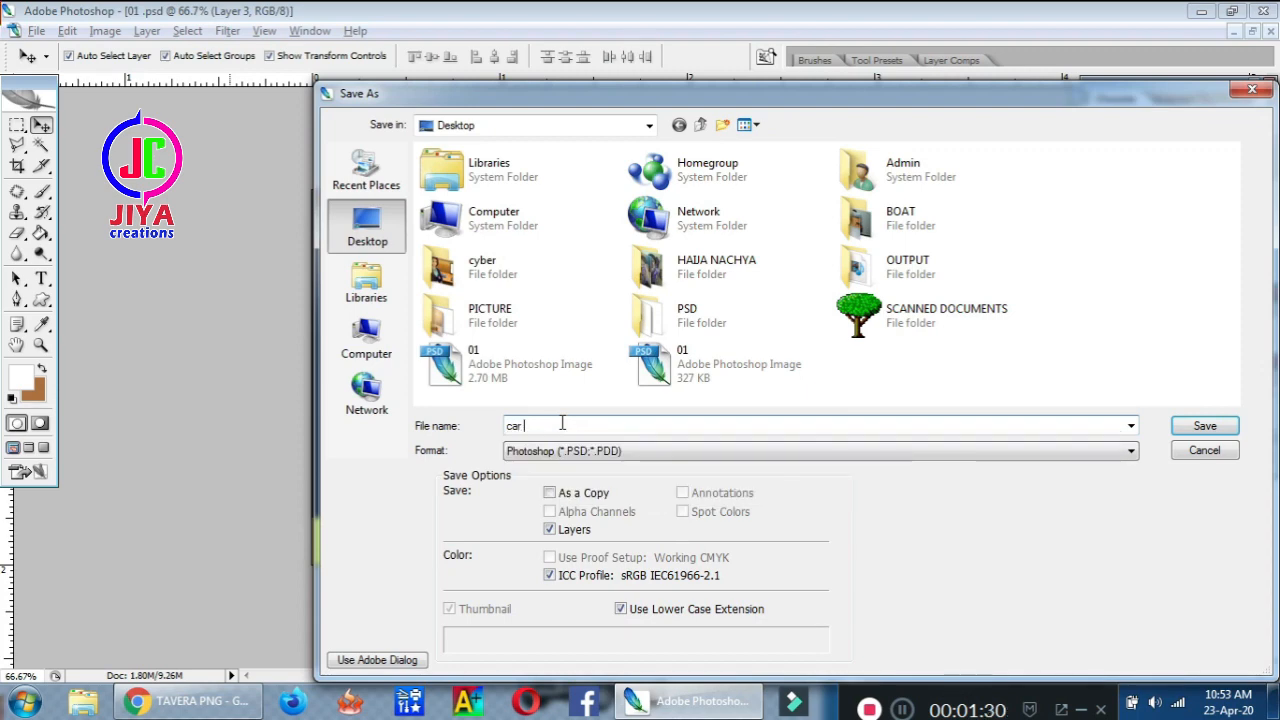
{"action": "type", "text": " final"}
{"action": "left_click", "coordinate": [540, 451]}
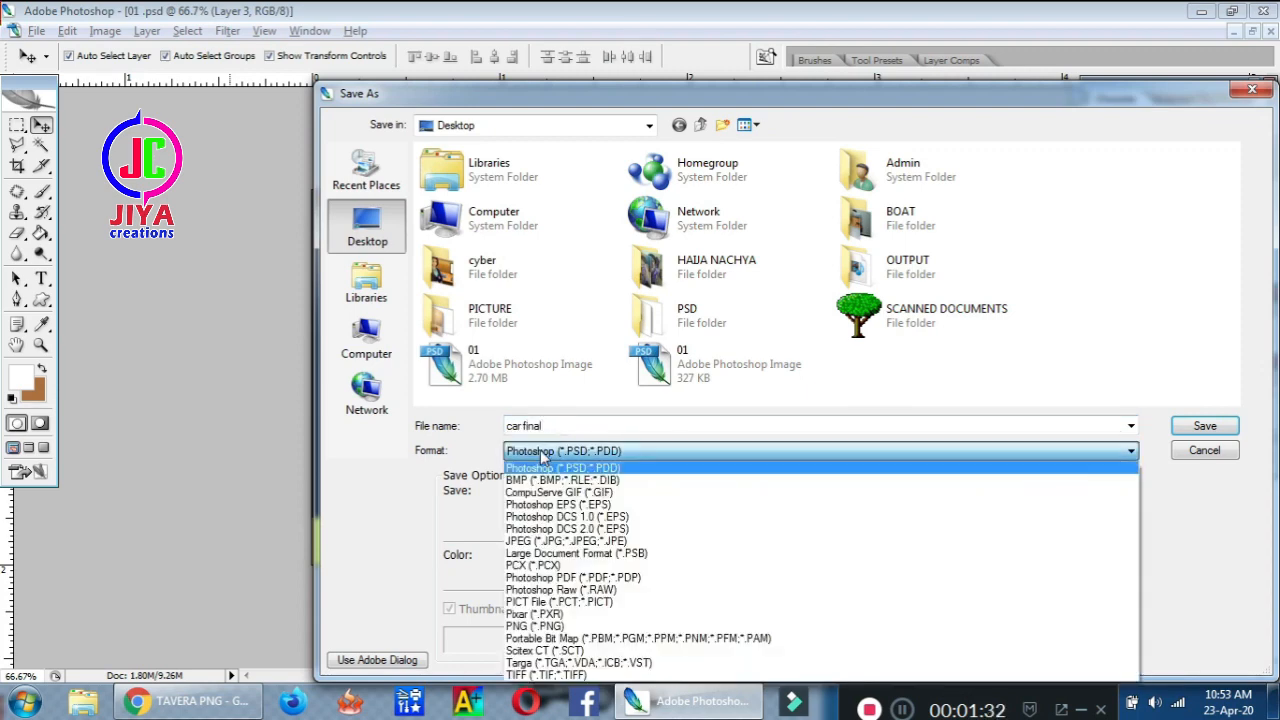
{"action": "left_click", "coordinate": [560, 541]}
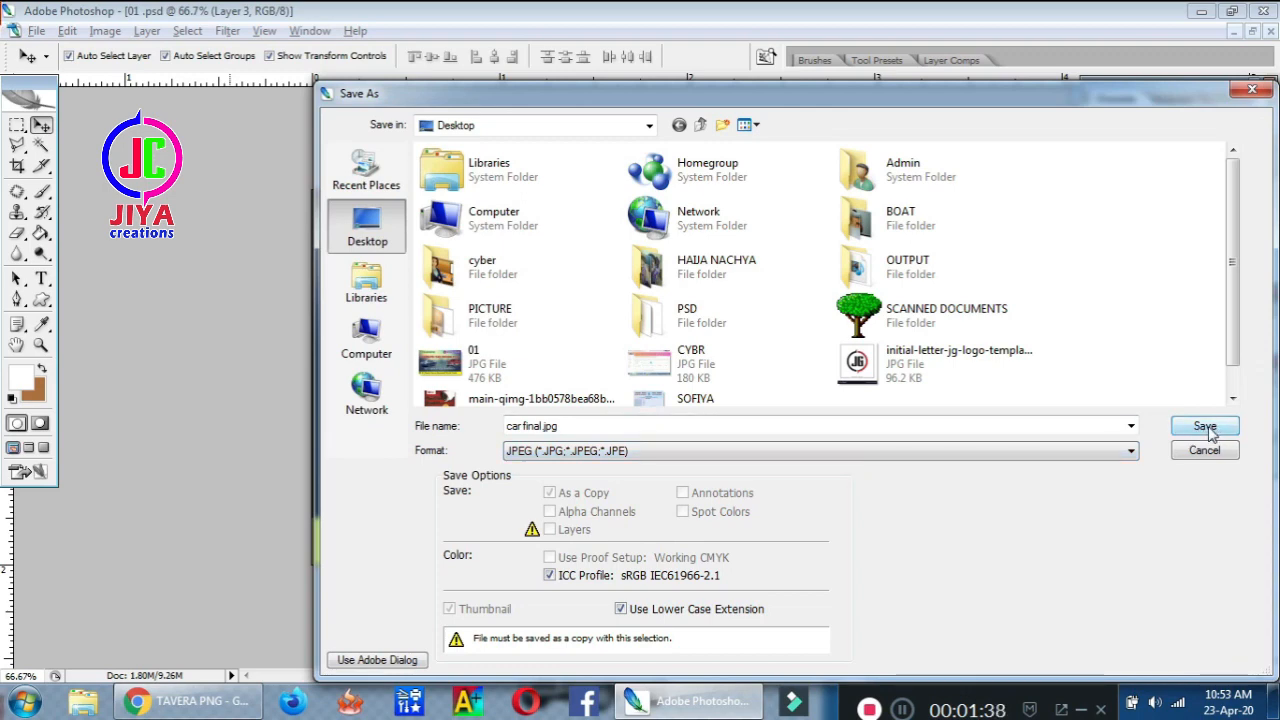
{"action": "left_click", "coordinate": [1208, 428]}
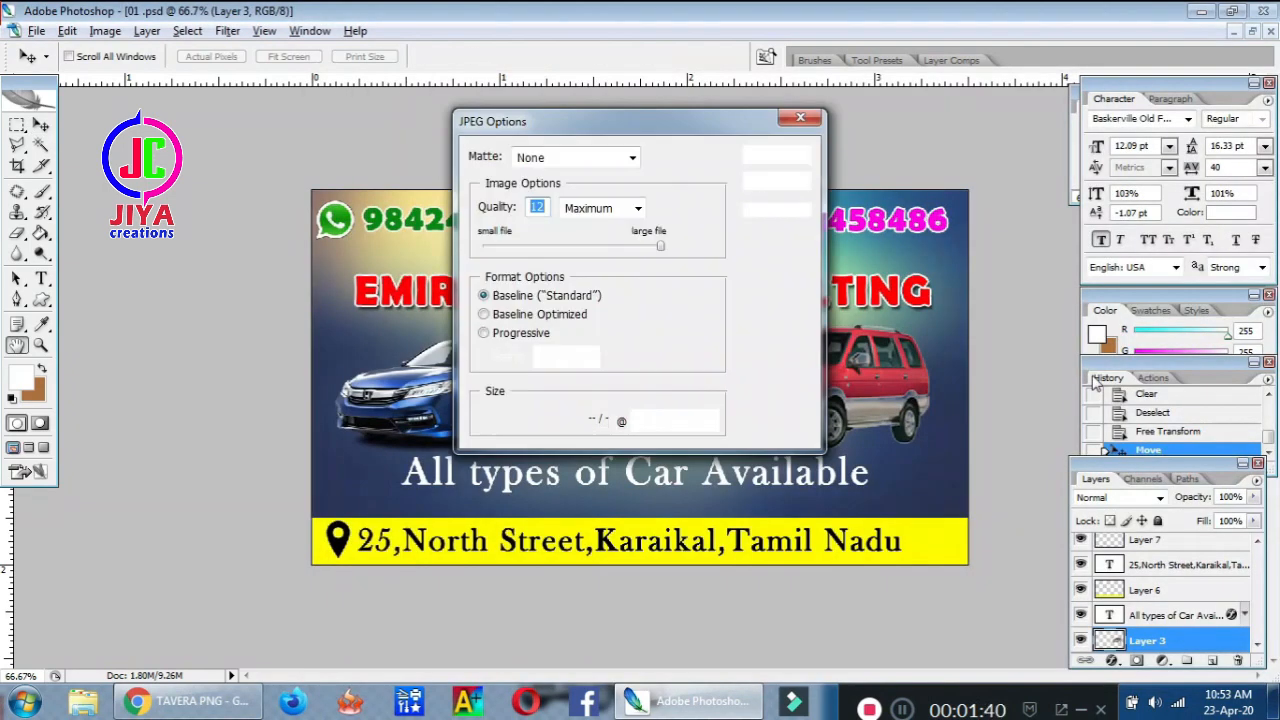
{"action": "left_click", "coordinate": [777, 155]}
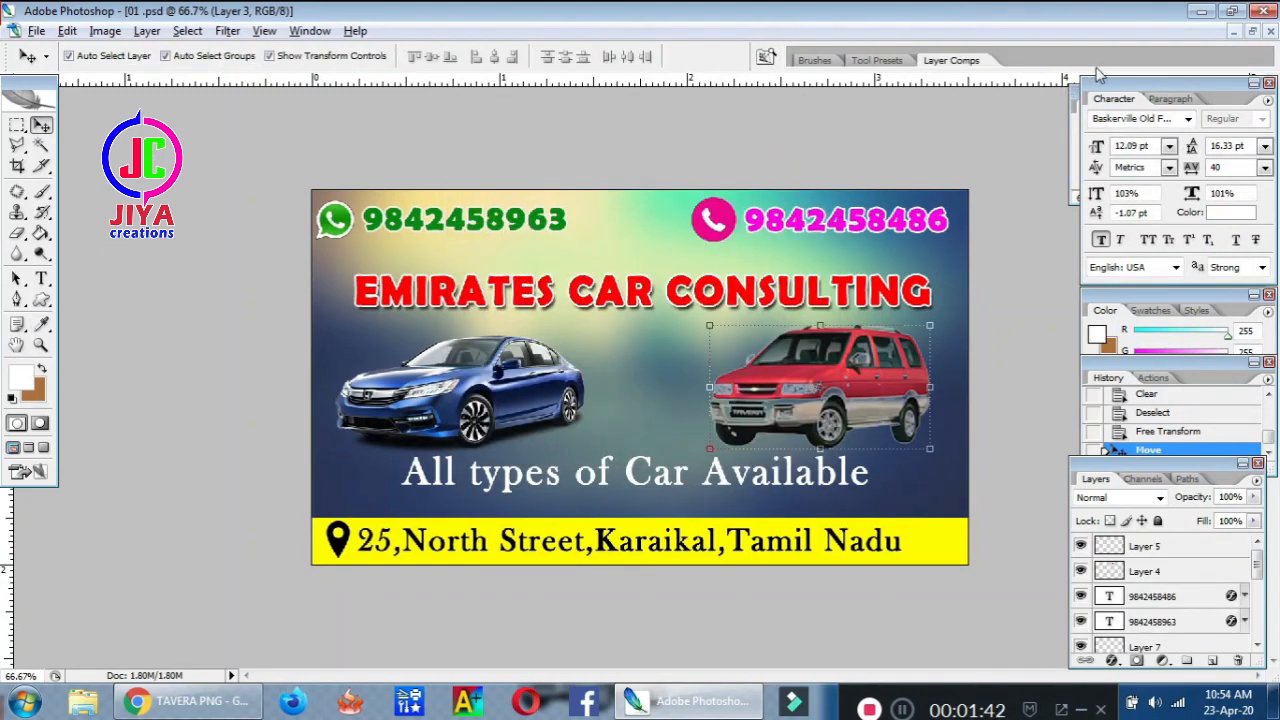
{"action": "left_click", "coordinate": [1203, 11]}
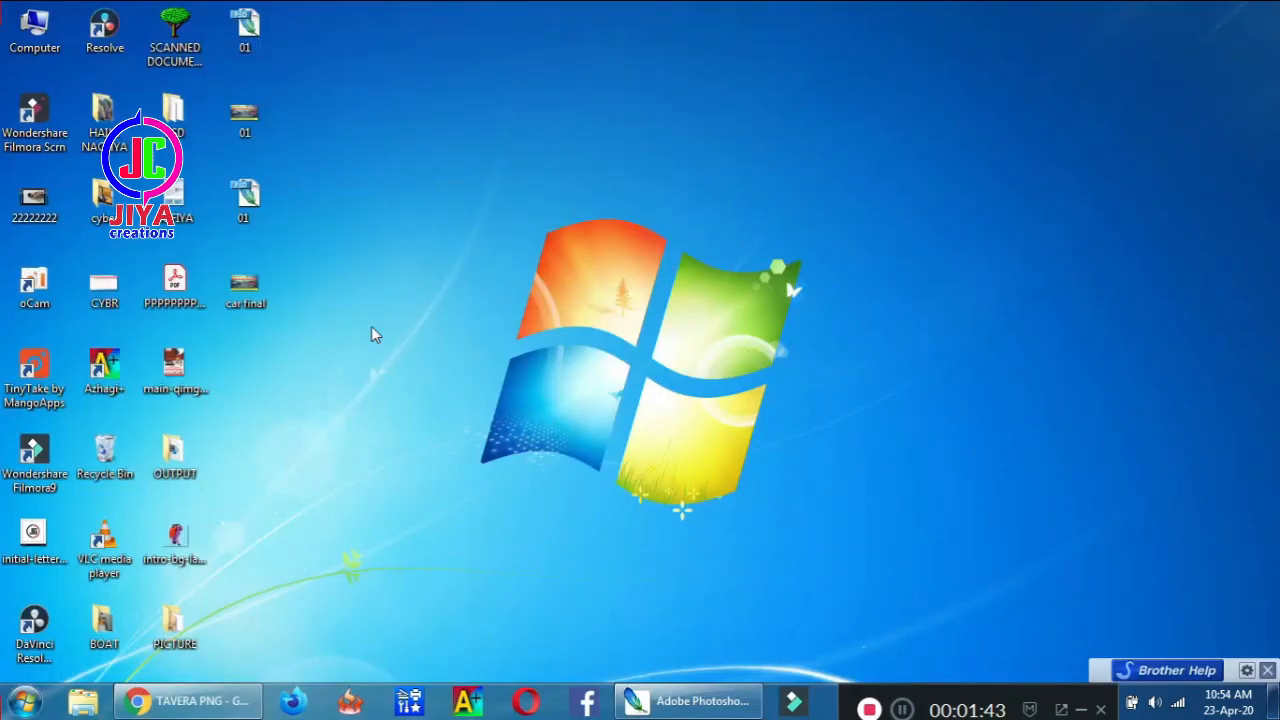
{"action": "double_click", "coordinate": [246, 289]}
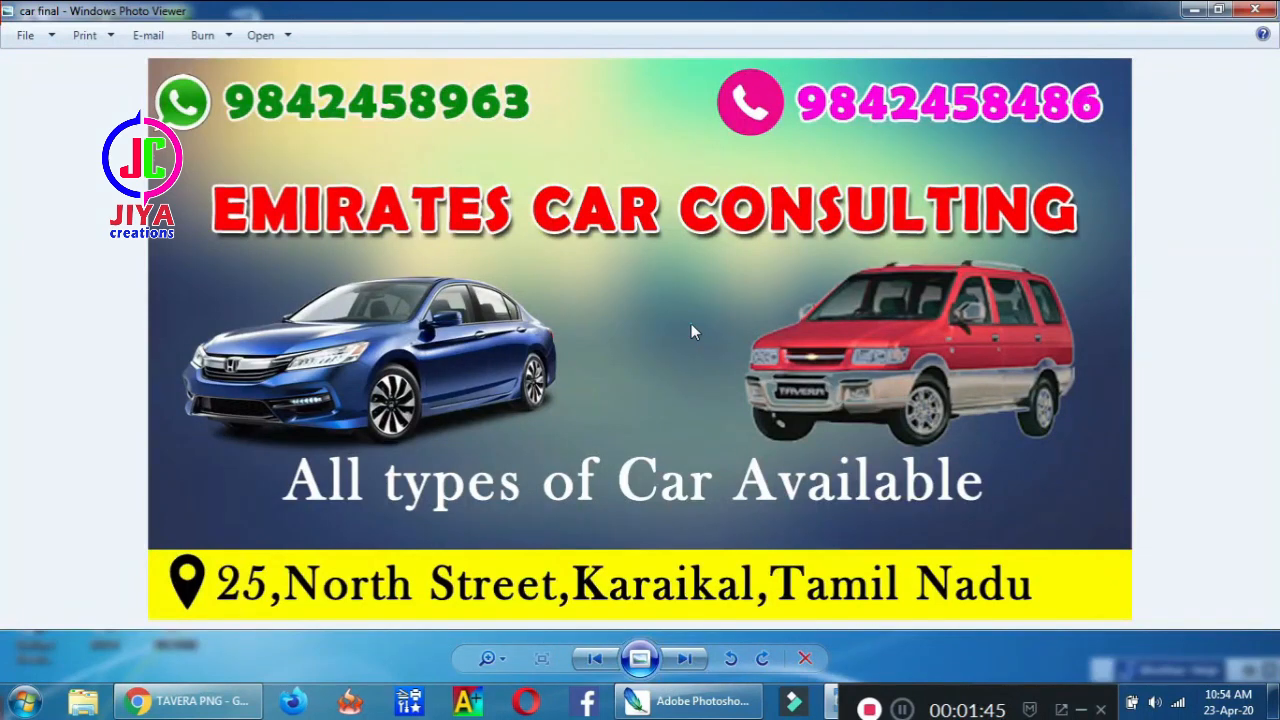